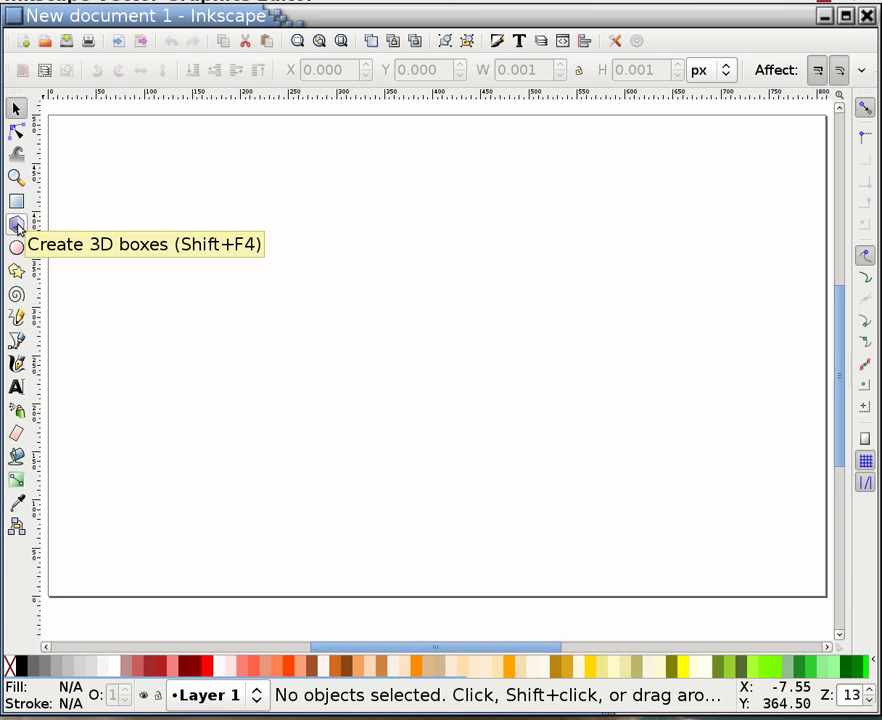
Step: Draw a trial 3D box and toggle its vertical (Y) perspective lines to parallel and back
click(17, 226)
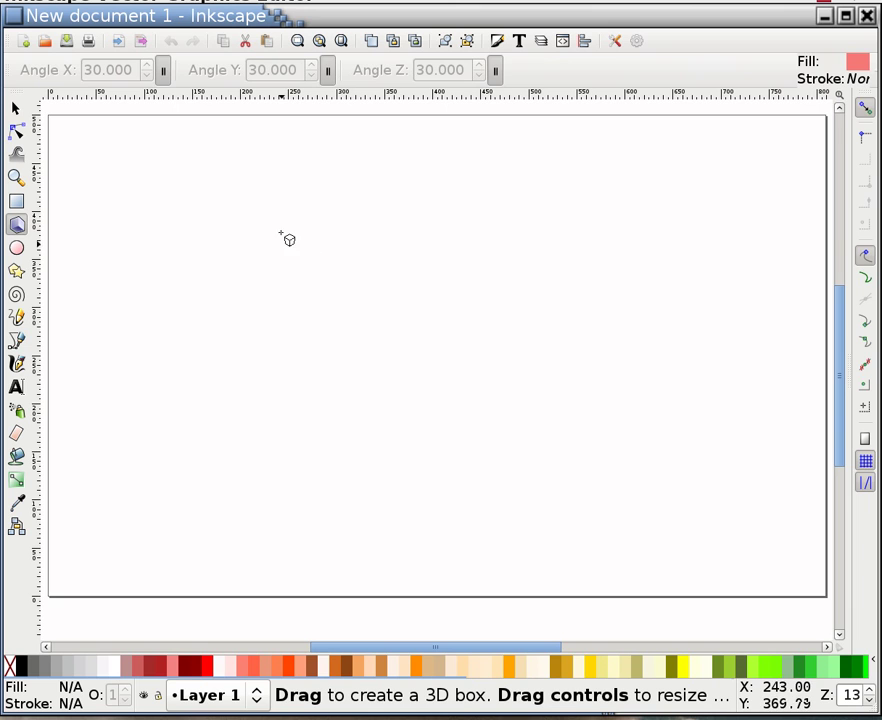
drag(329, 311, 361, 431)
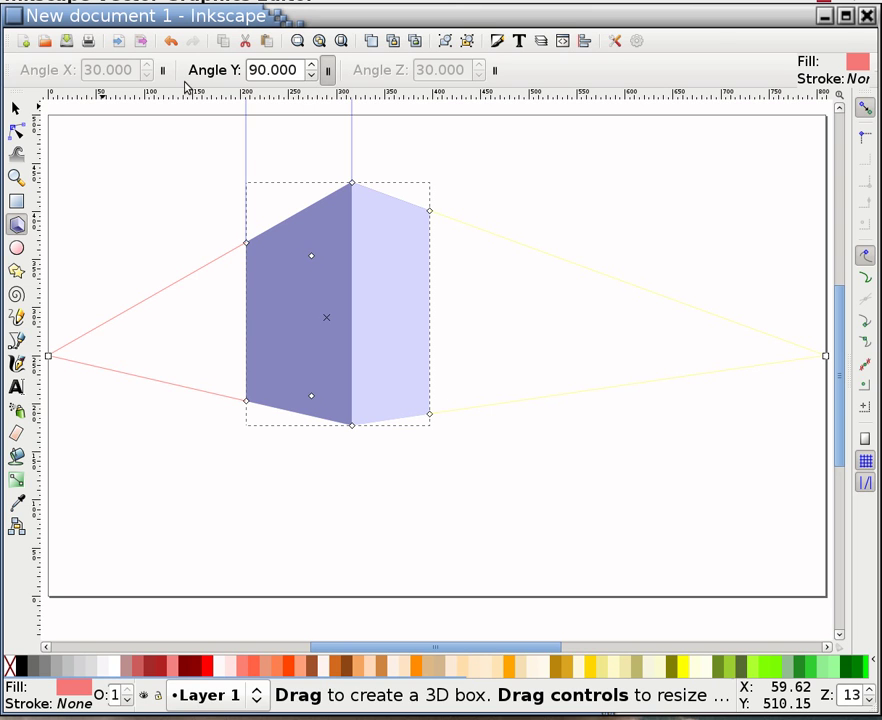
click(328, 70)
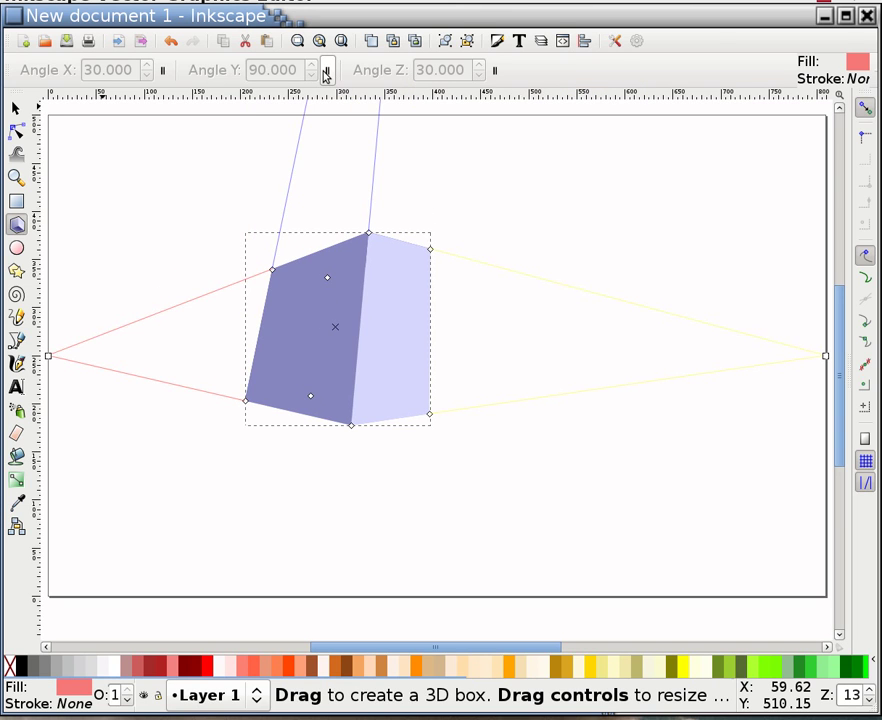
click(326, 71)
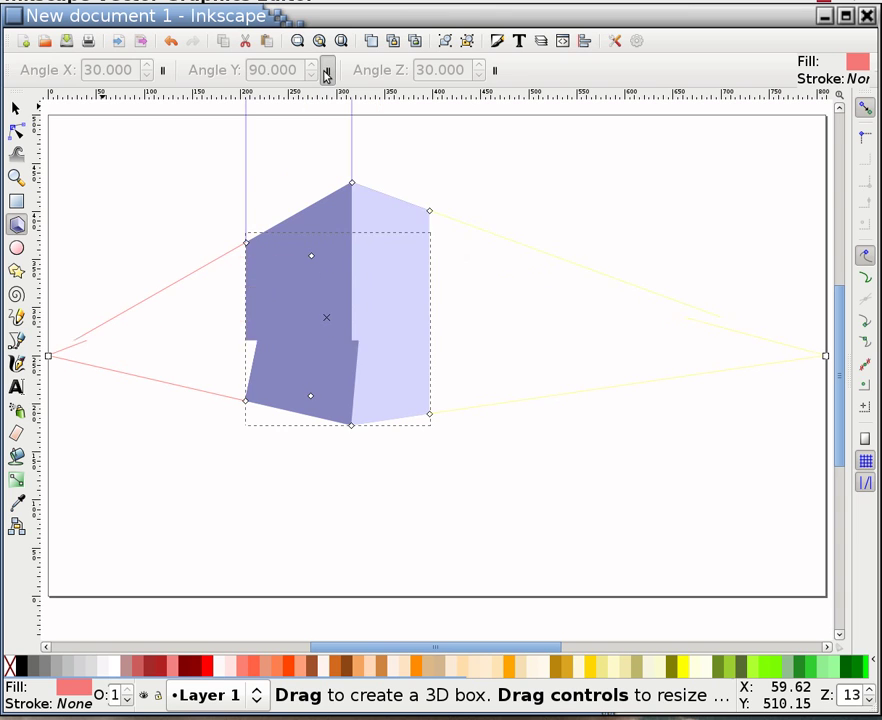
Step: Toggle the X and Z vanishing points off and on, then delete the trial box
click(165, 71)
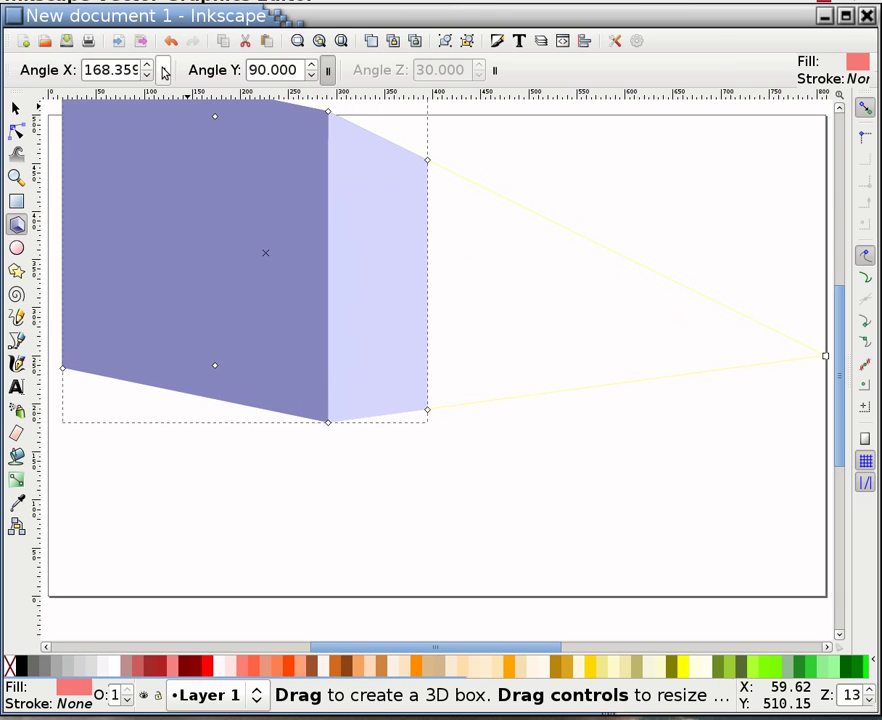
click(165, 71)
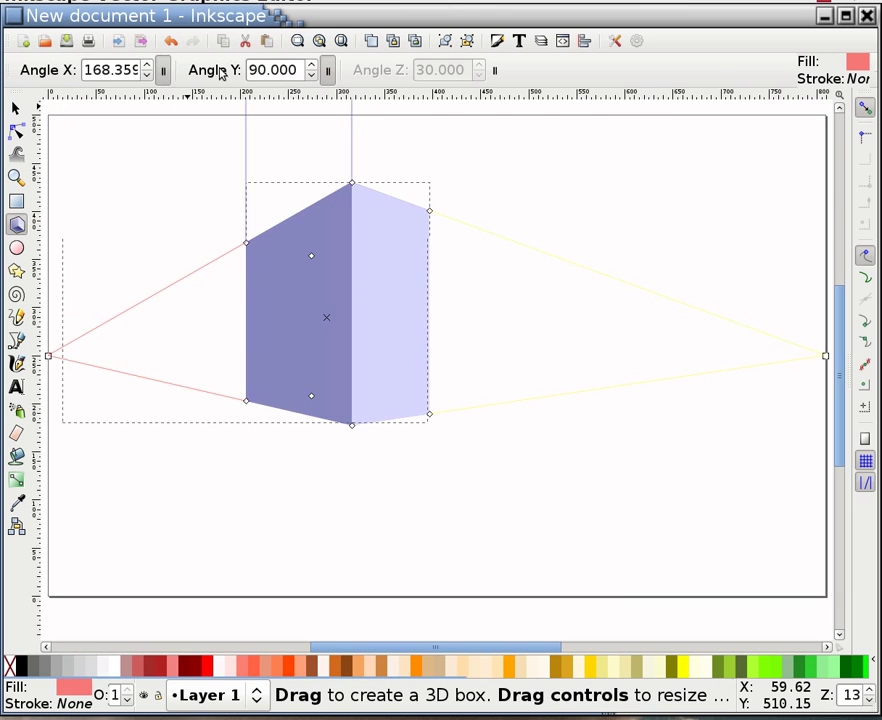
click(496, 71)
click(496, 71)
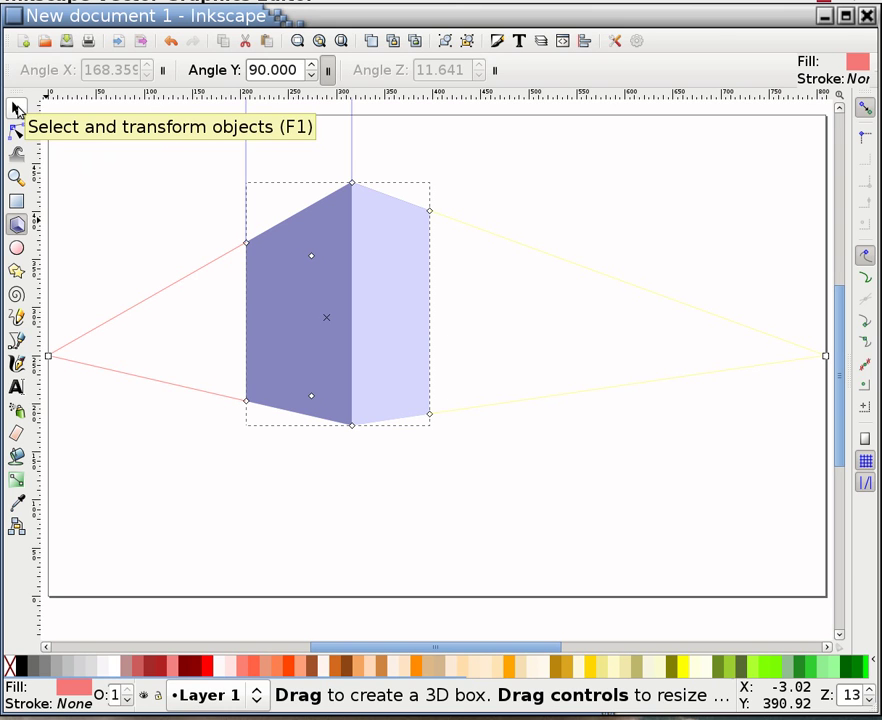
click(17, 110)
key(Delete)
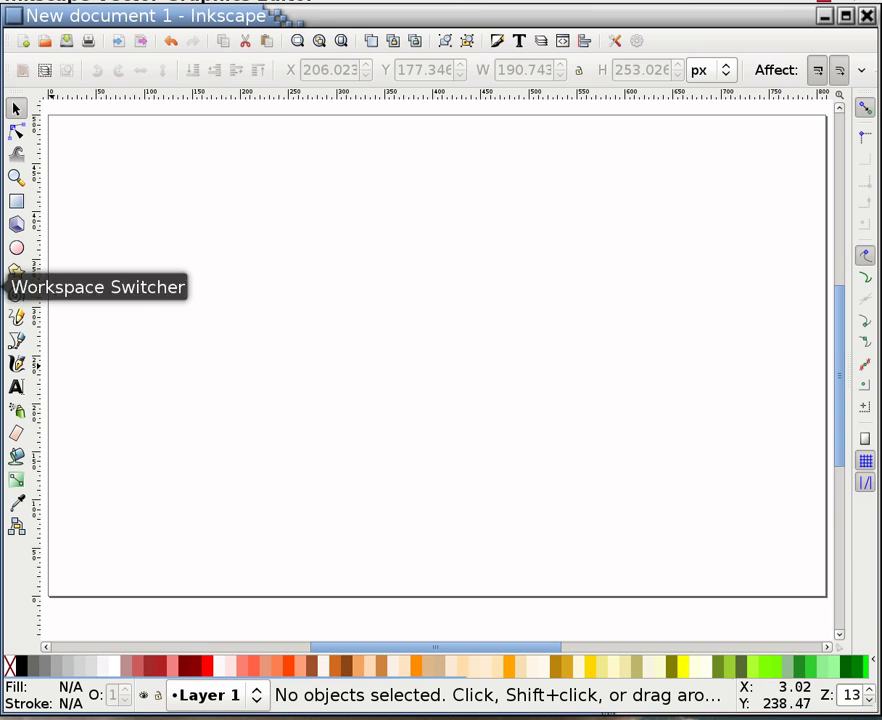
Step: Draw a new 3D cube near the page bottom and move it to mid-page (X 288.282, Y 182.350)
click(17, 225)
drag(282, 564, 352, 519)
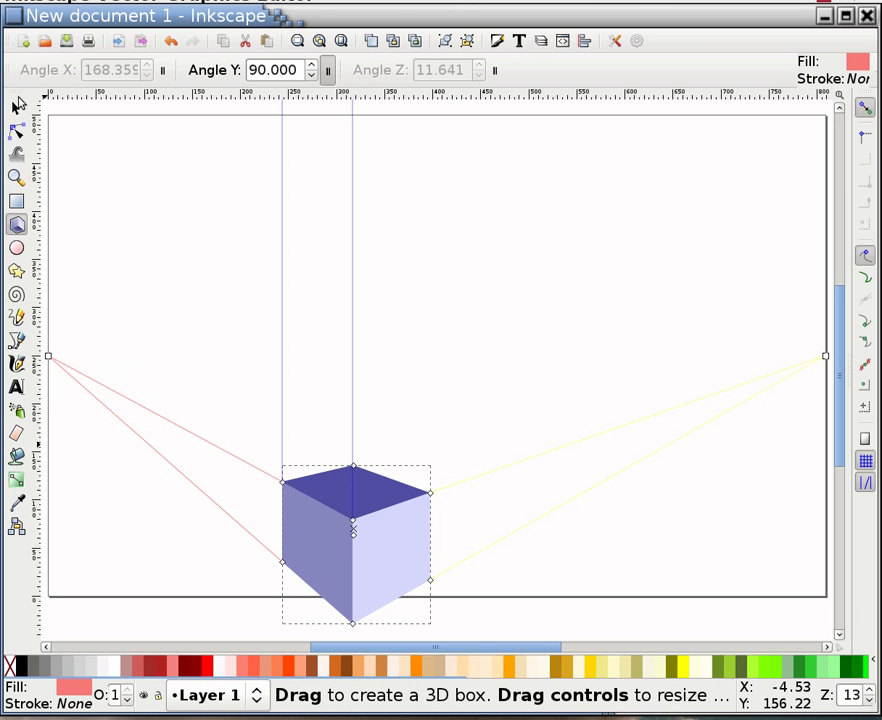
click(15, 110)
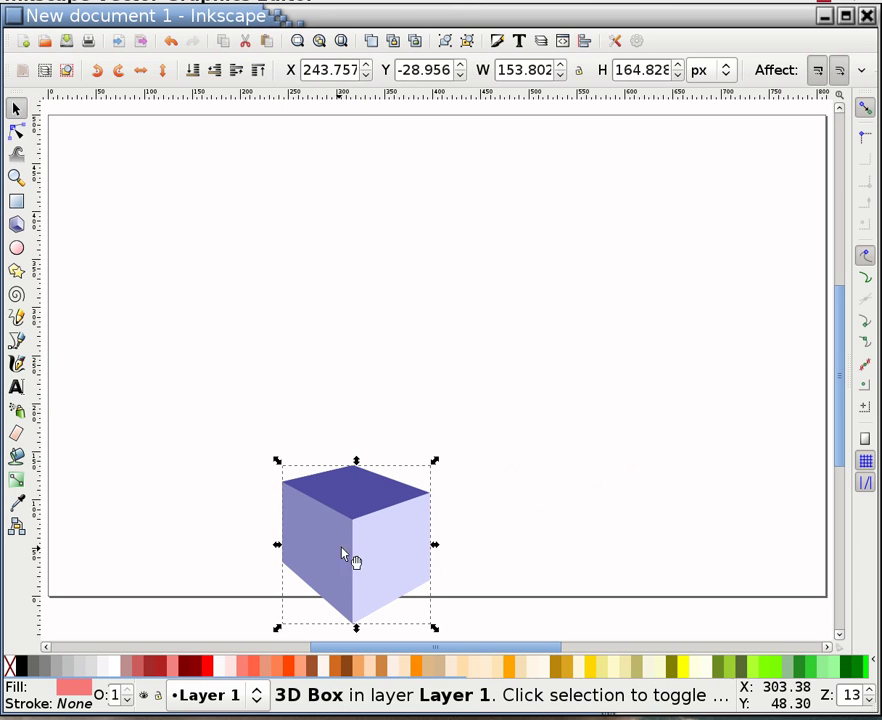
drag(365, 532, 405, 318)
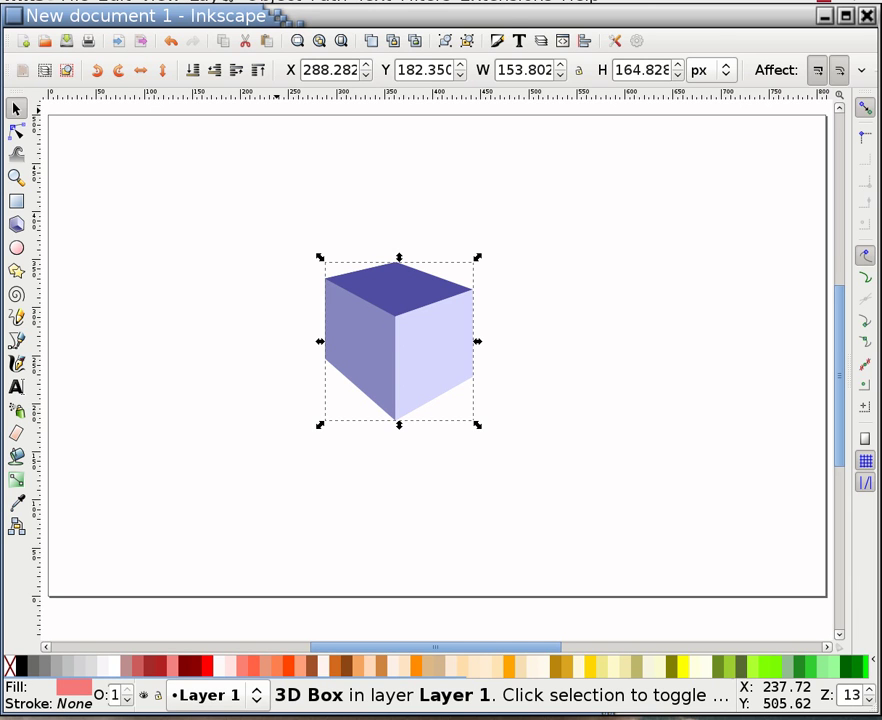
Step: Convert the cube with Path > Object to Path and reselect it to confirm a group of 6
key(alt+p)
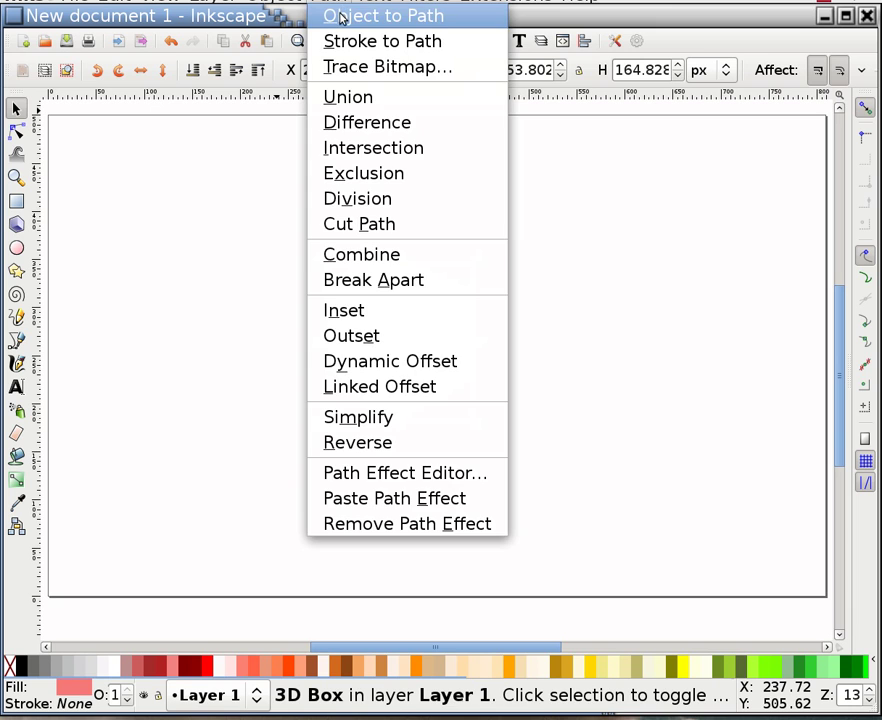
click(341, 17)
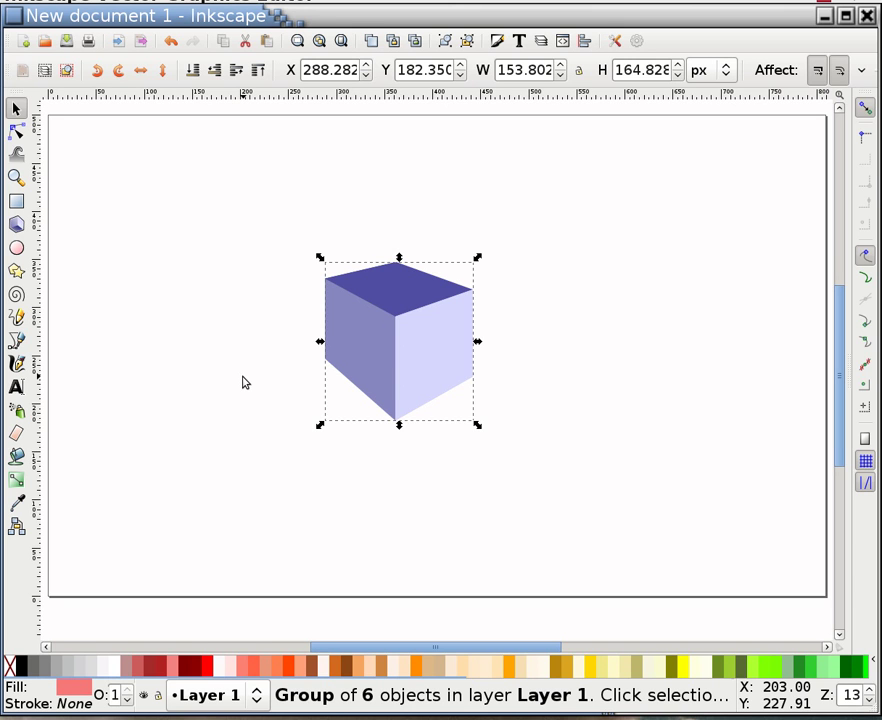
click(518, 211)
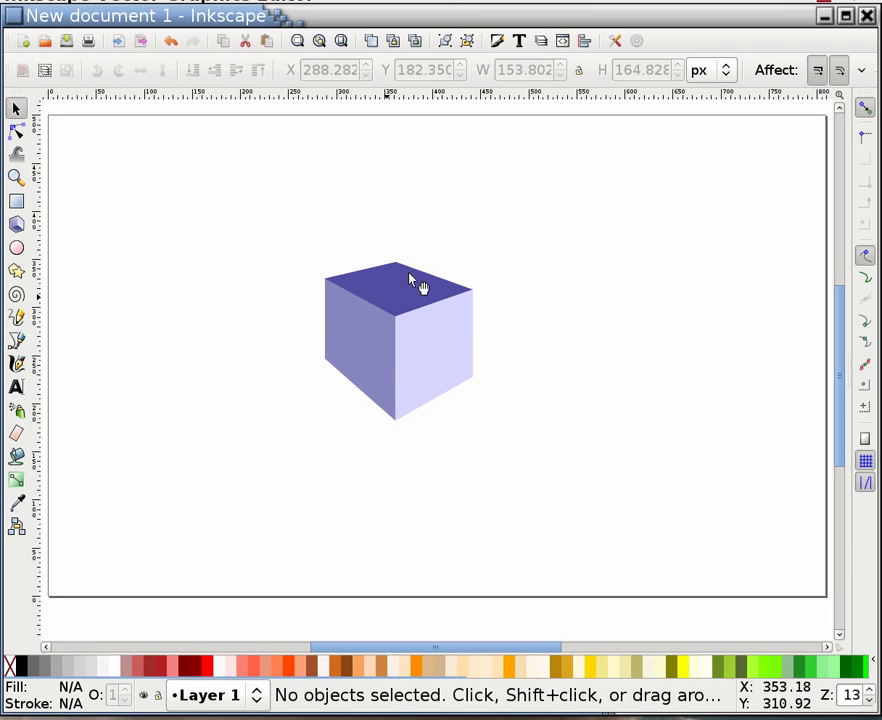
click(409, 279)
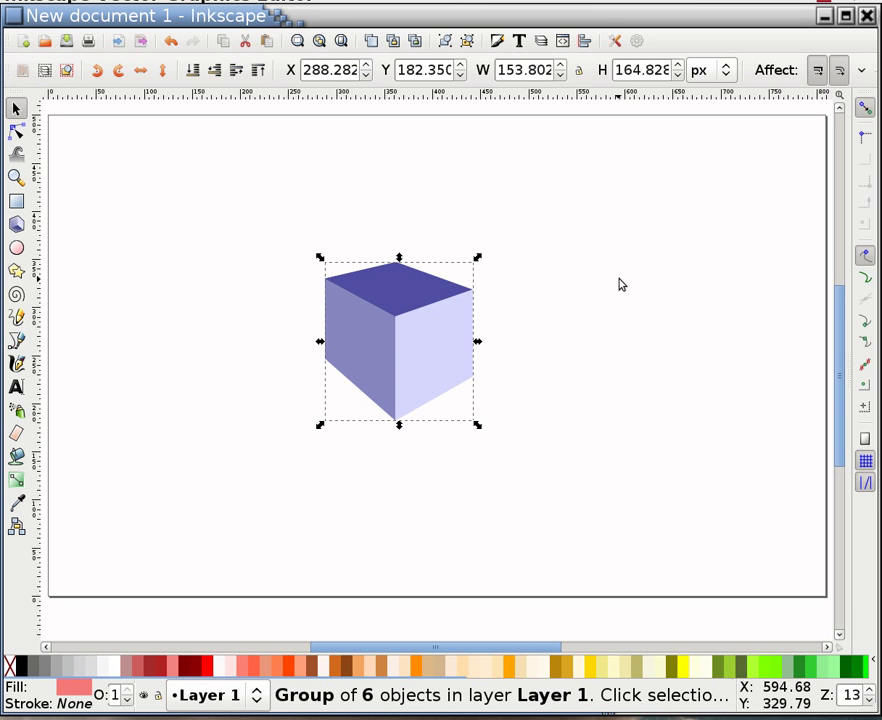
Step: Ungroup the cube into six paths and fill its right face gainsboro
key(ctrl+shift+g)
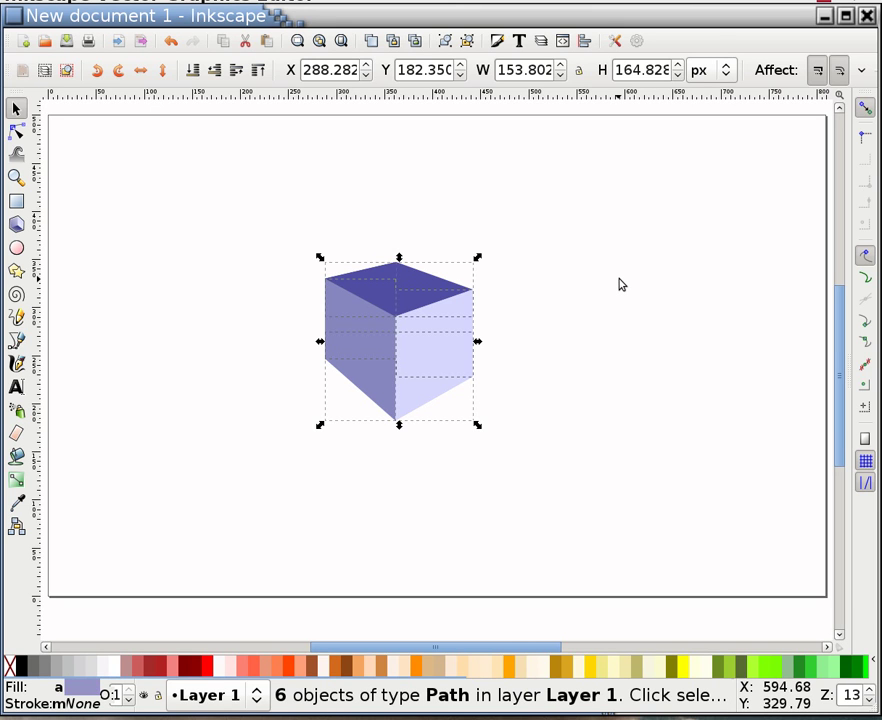
click(335, 486)
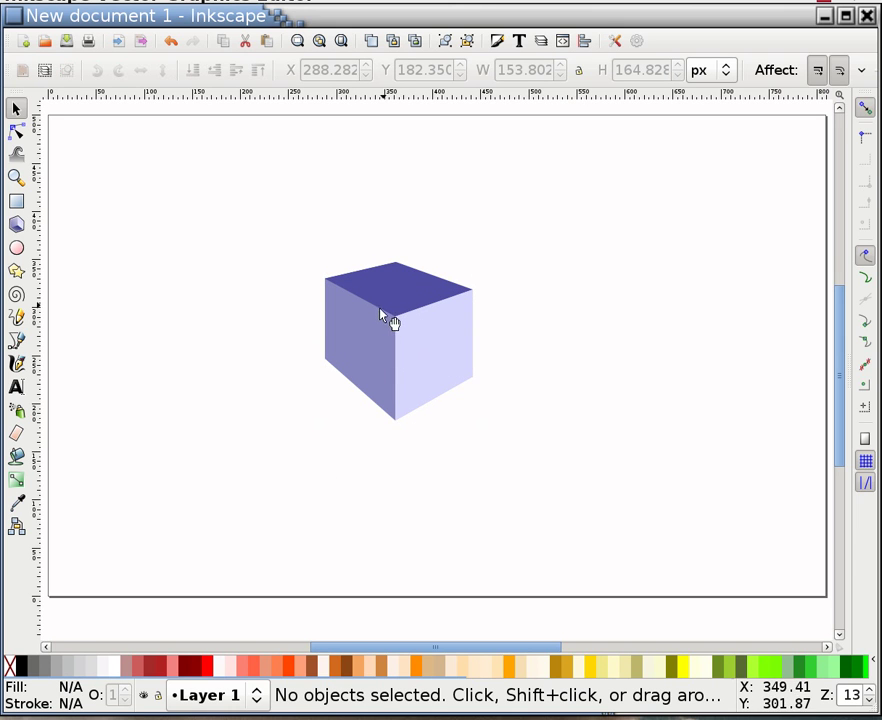
click(403, 346)
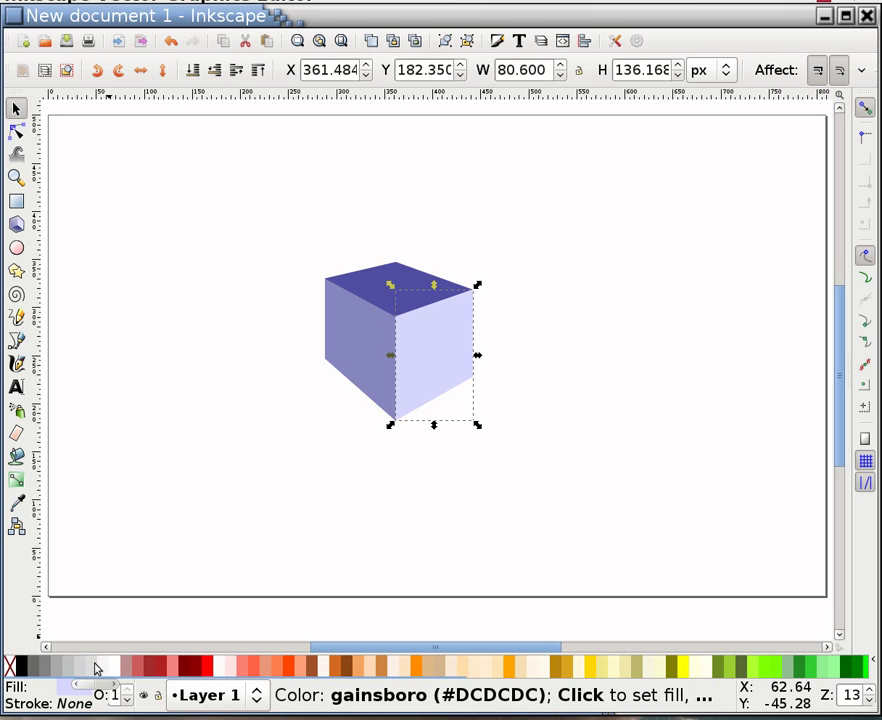
click(89, 670)
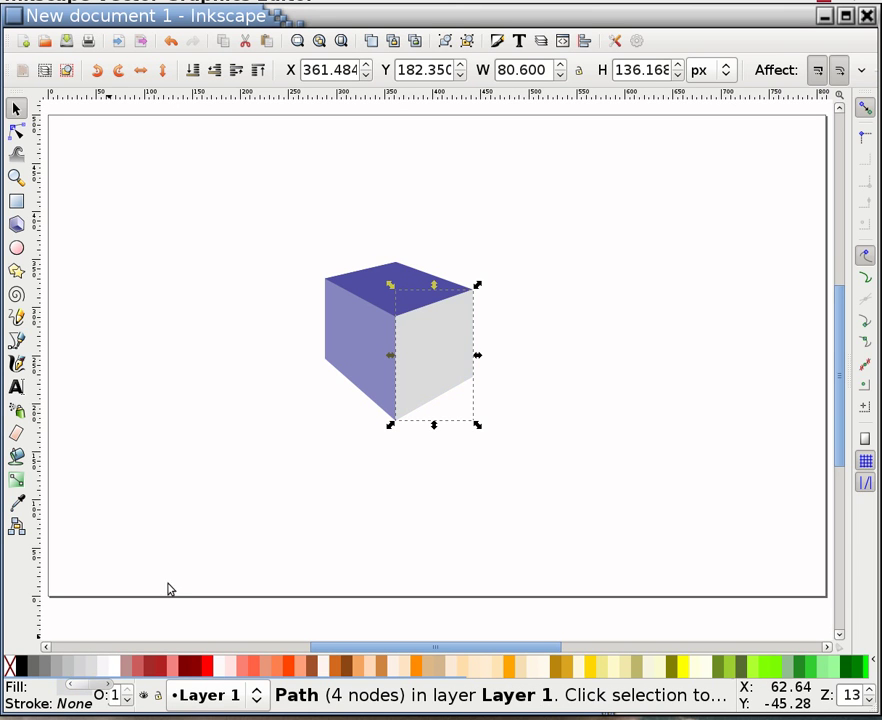
Step: Fill the left face darkgray and the top face dimgray, then select all faces together
click(358, 343)
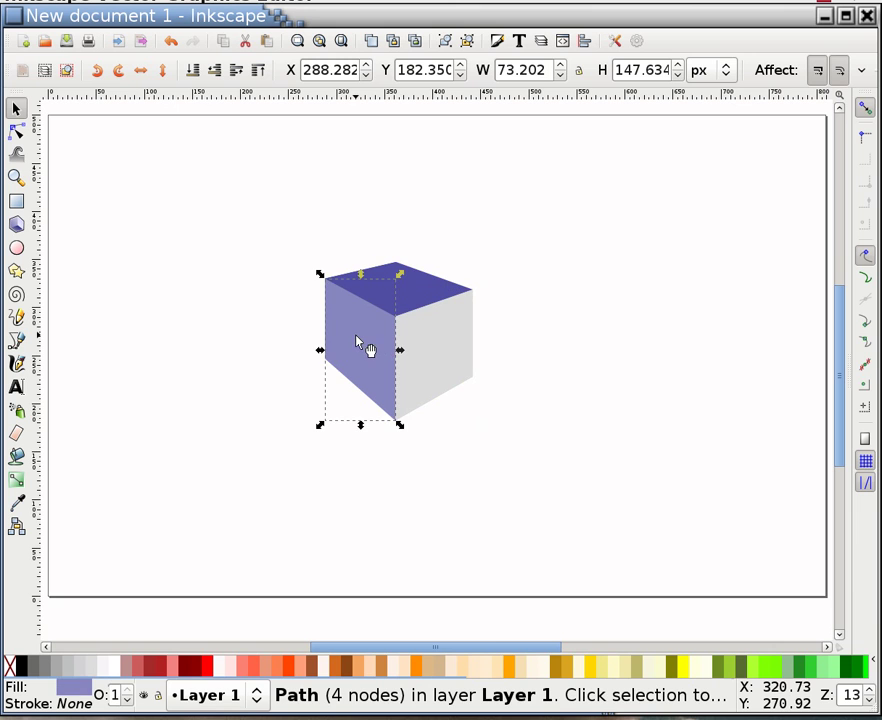
click(57, 668)
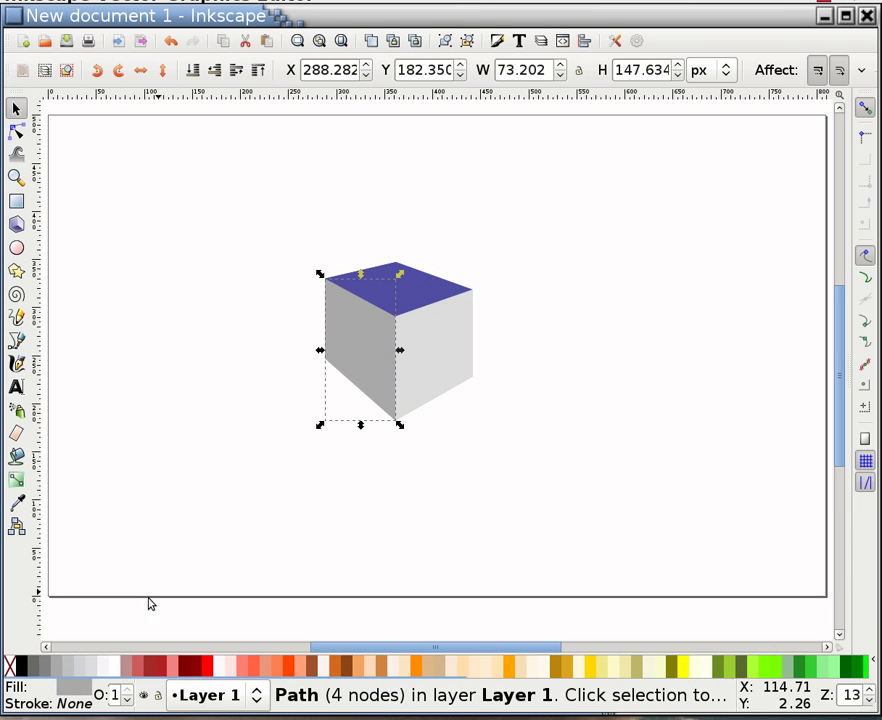
click(419, 305)
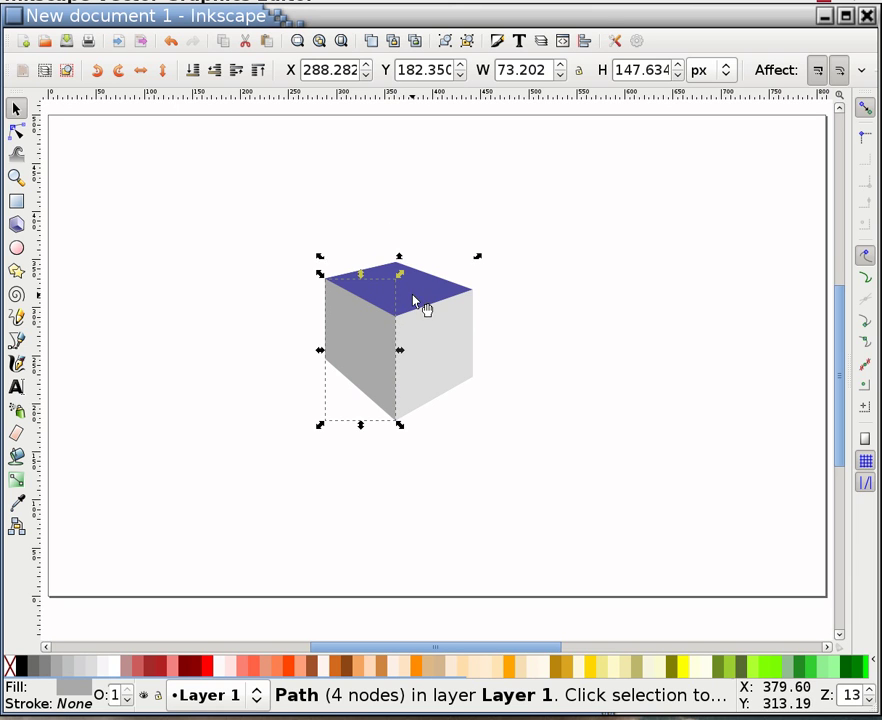
click(30, 667)
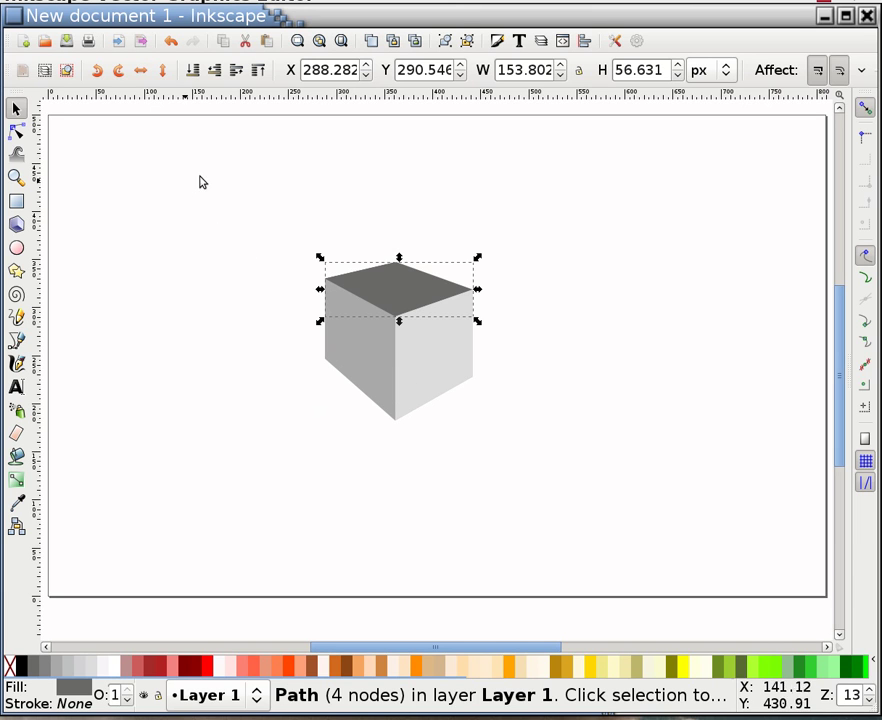
drag(201, 177, 650, 503)
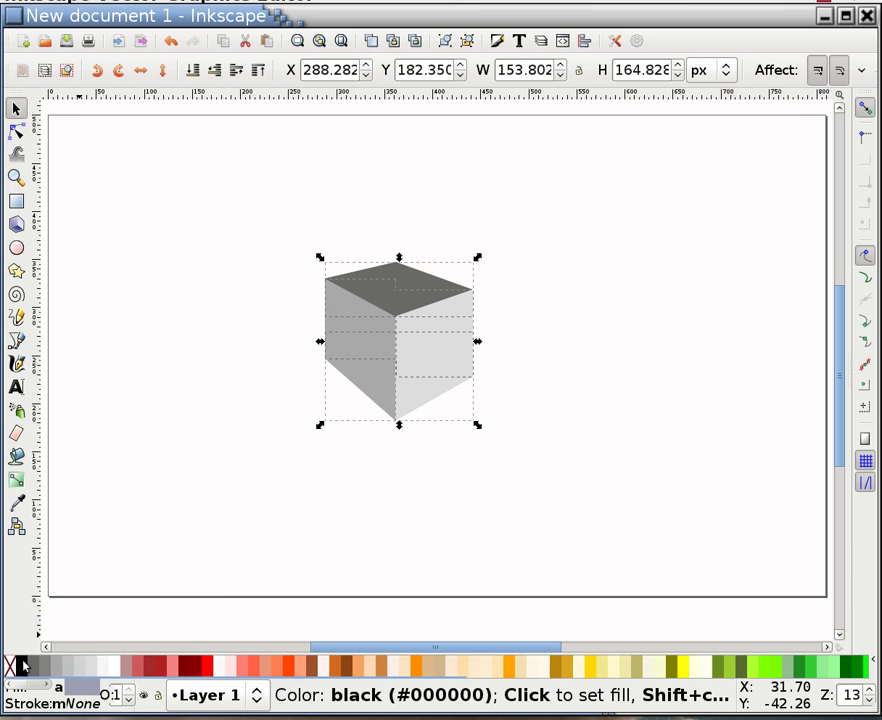
Step: Give the cube faces a black outline and fill the right face whitesmoke
shift+click(24, 665)
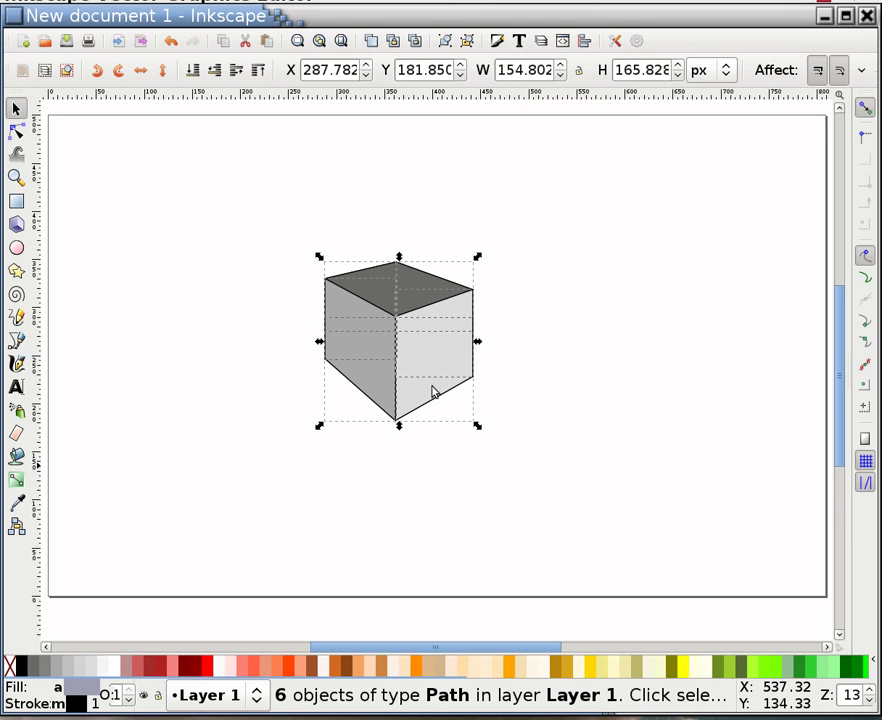
key(Escape)
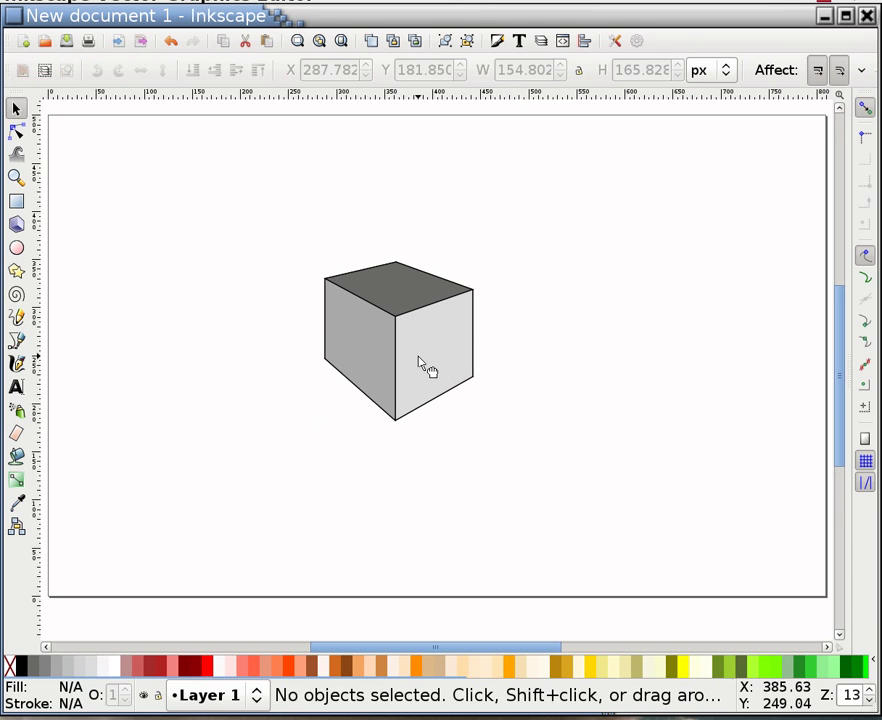
click(420, 362)
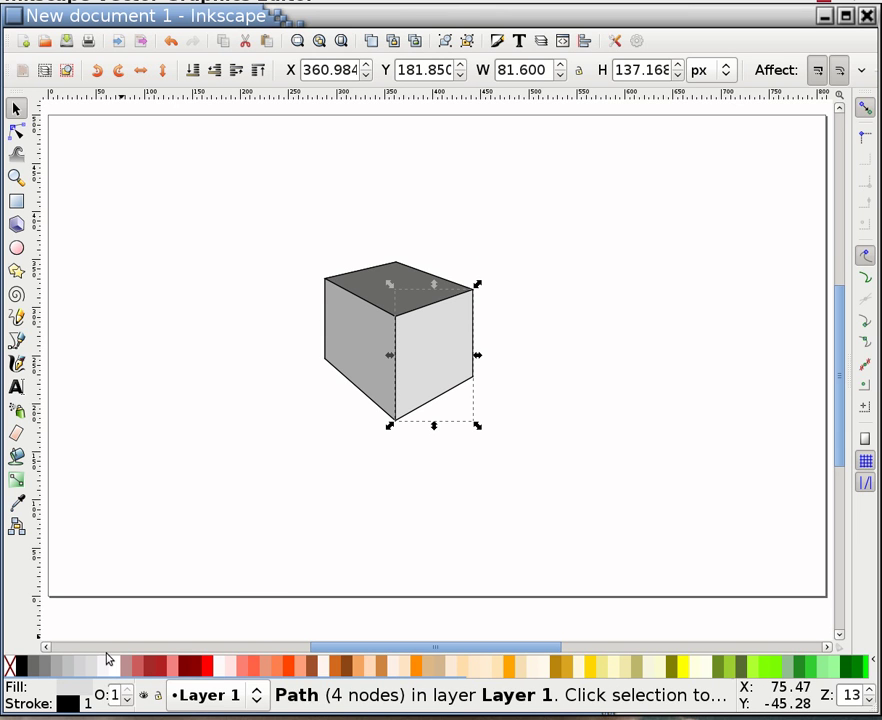
click(109, 677)
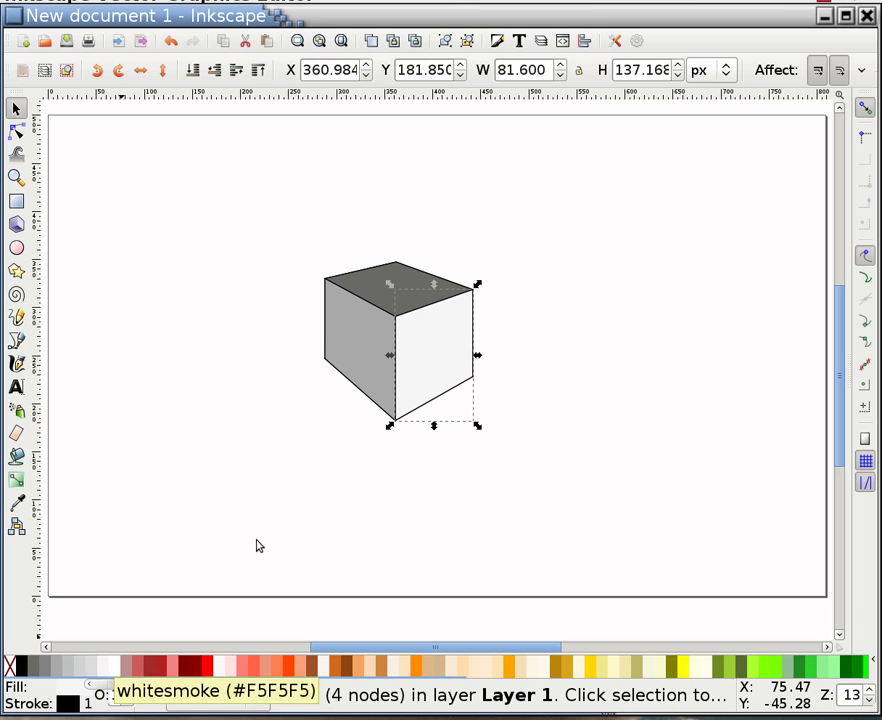
Step: Fill the left face lightgray (#D3D3D3) and the top face darkgray (#A9A9A9), then deselect
click(360, 325)
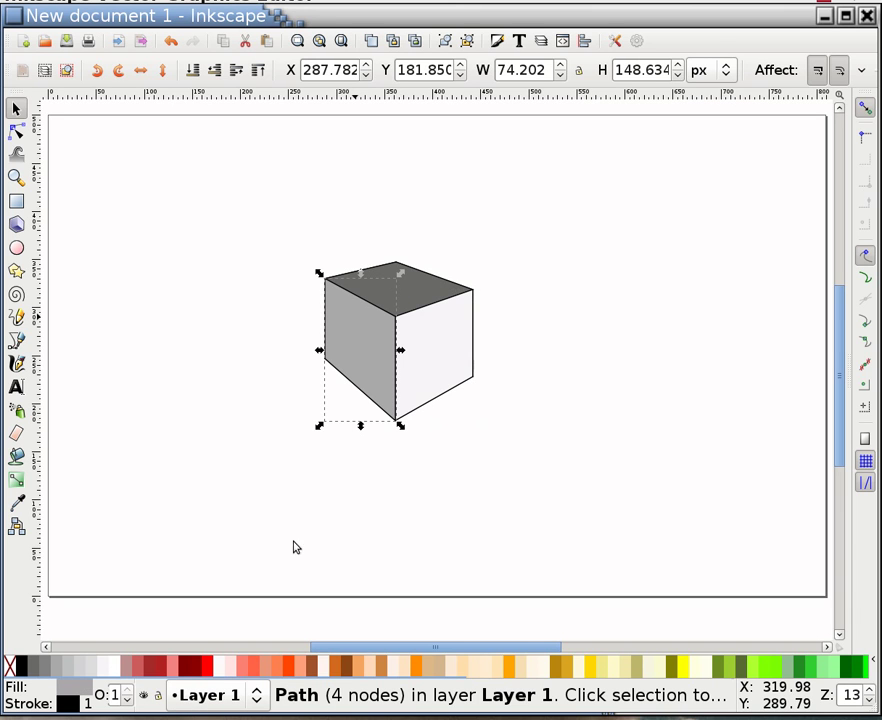
click(82, 673)
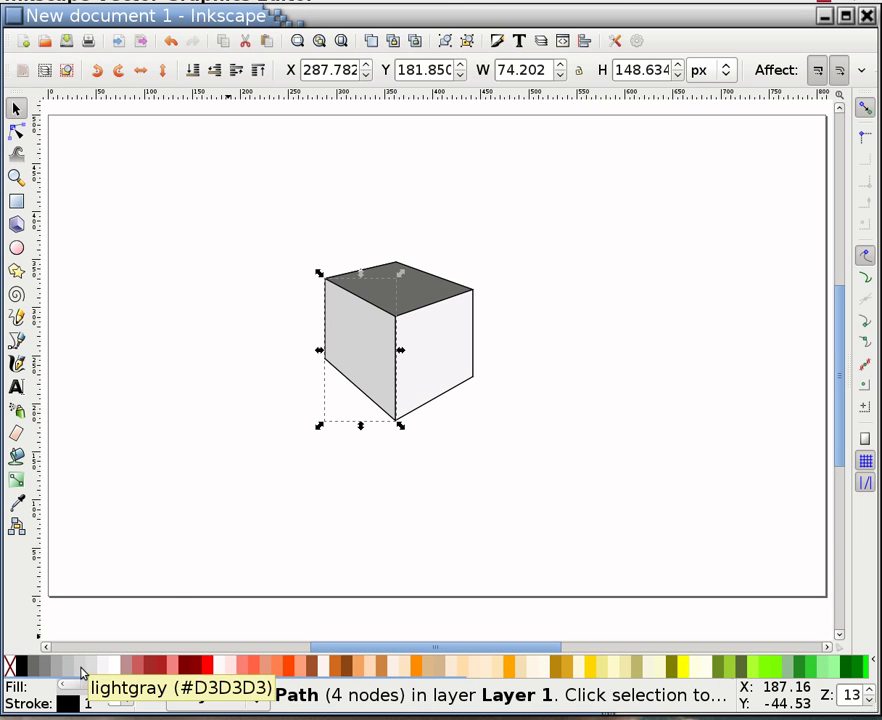
click(402, 282)
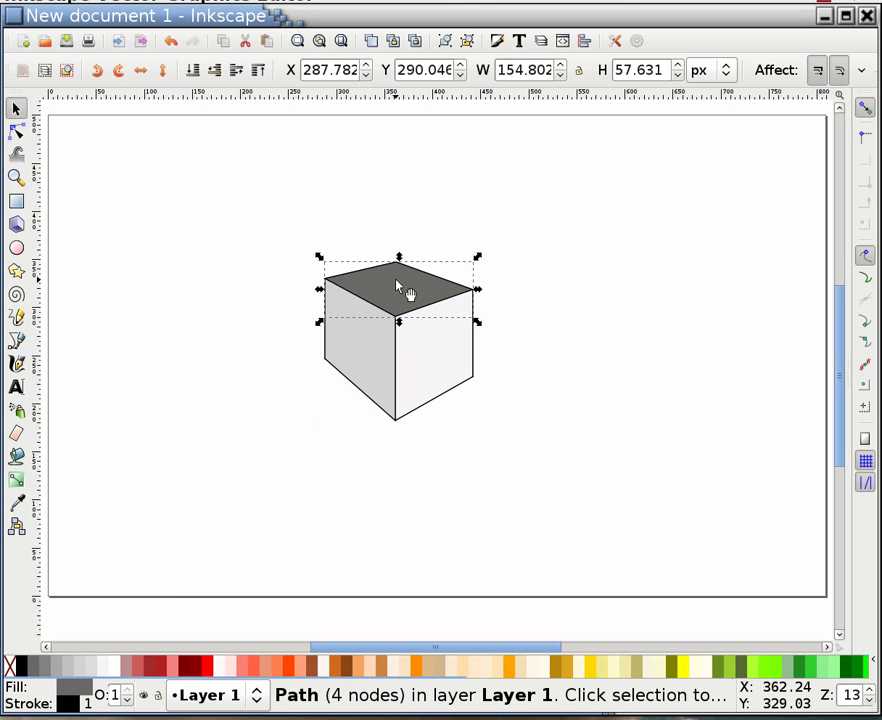
click(59, 676)
click(284, 525)
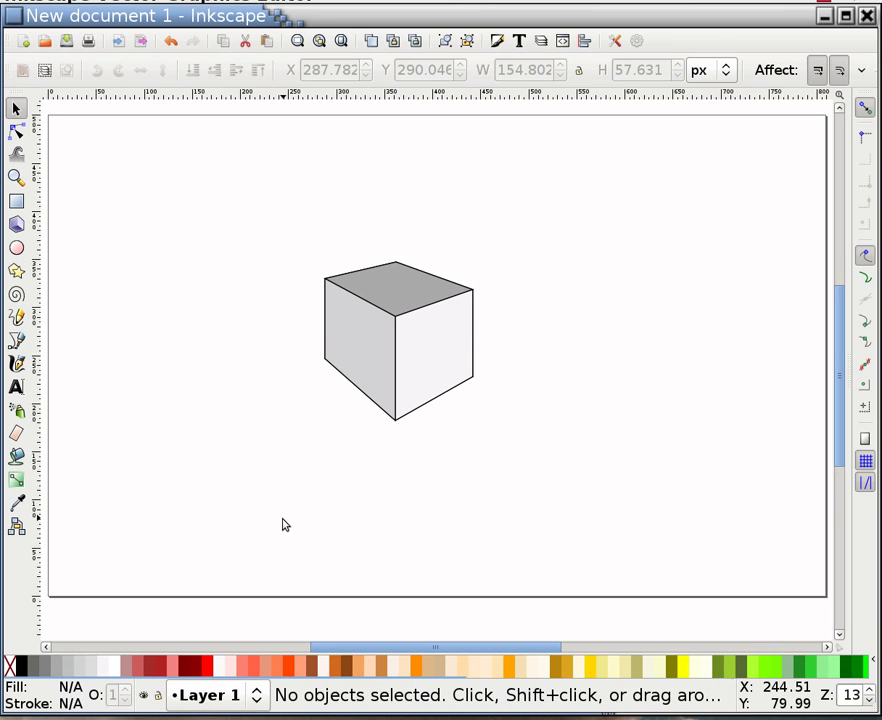
Step: Draw a 272 px circle over the cube and move it to X 235.229, Y 122.784
click(20, 254)
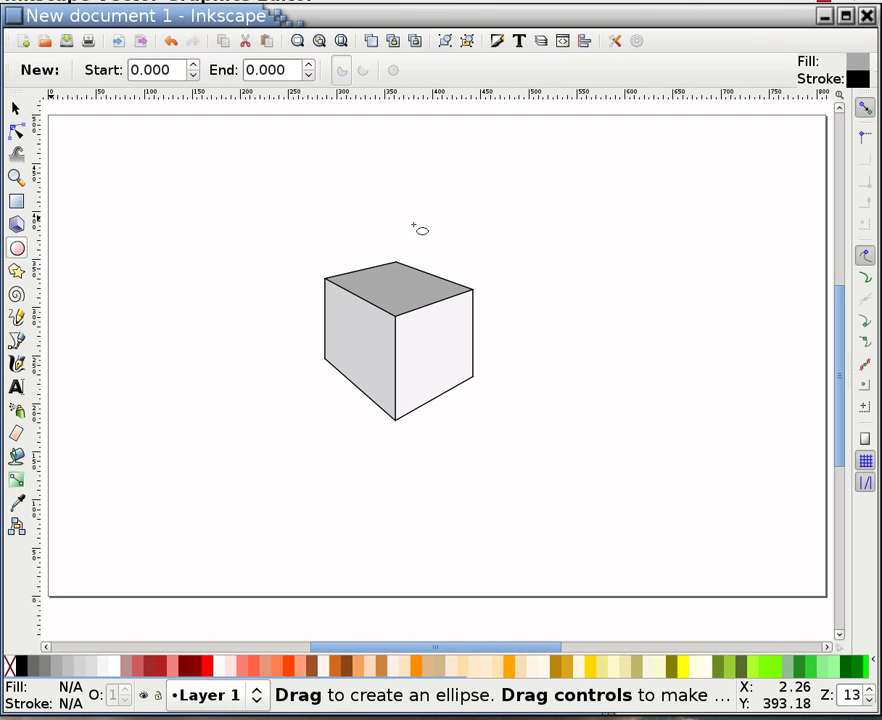
mouse_move(367, 187)
mouse_down()
mouse_move(452, 291)
mouse_move(547, 350)
mouse_move(639, 441)
mouse_up()
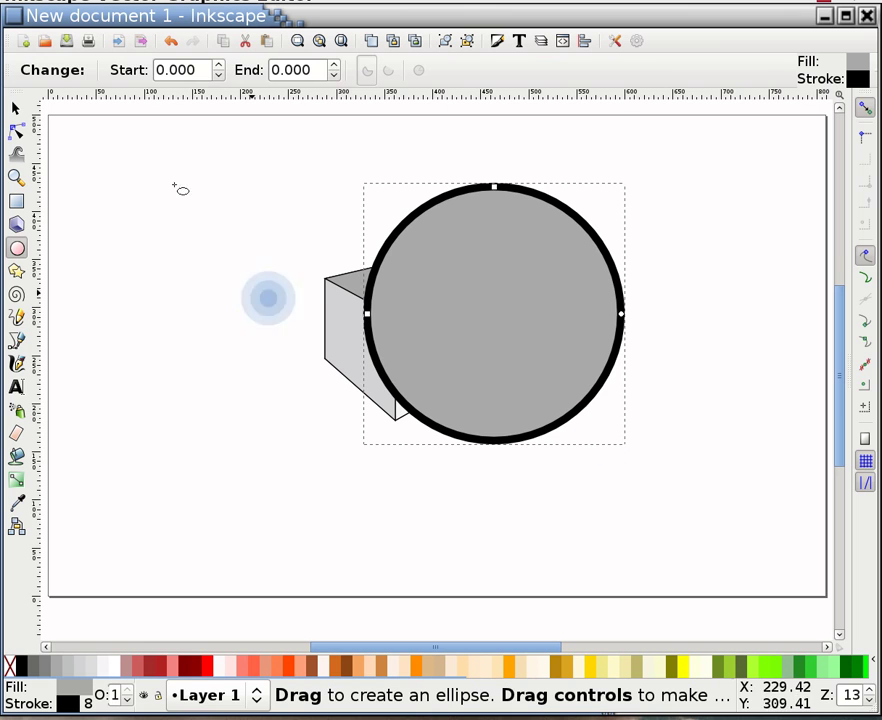
click(17, 108)
drag(607, 370, 512, 405)
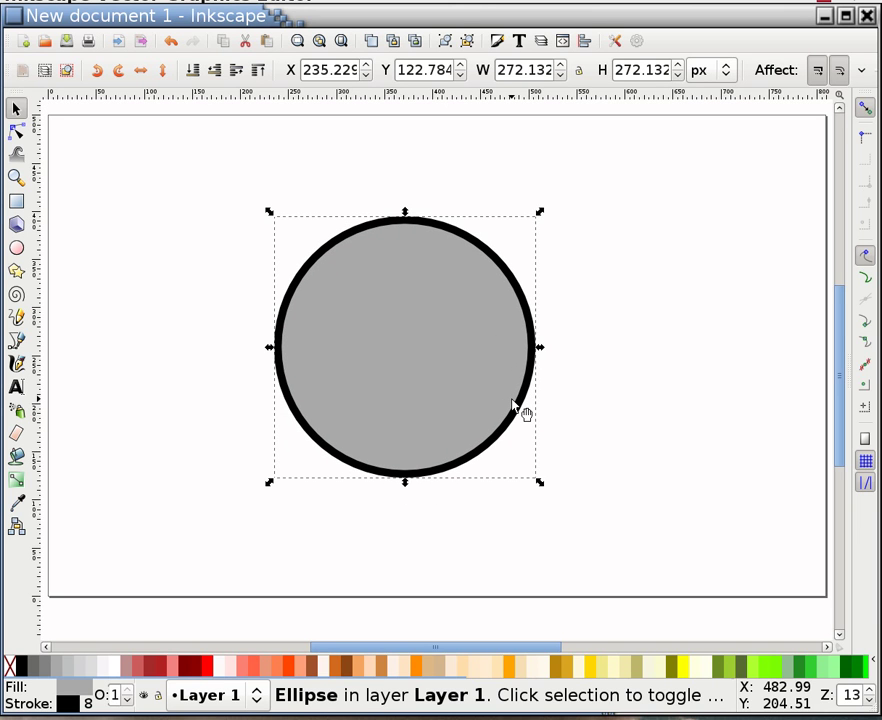
Step: Send the circle behind the cube, fill it indianred and set its outline width to 16
click(193, 72)
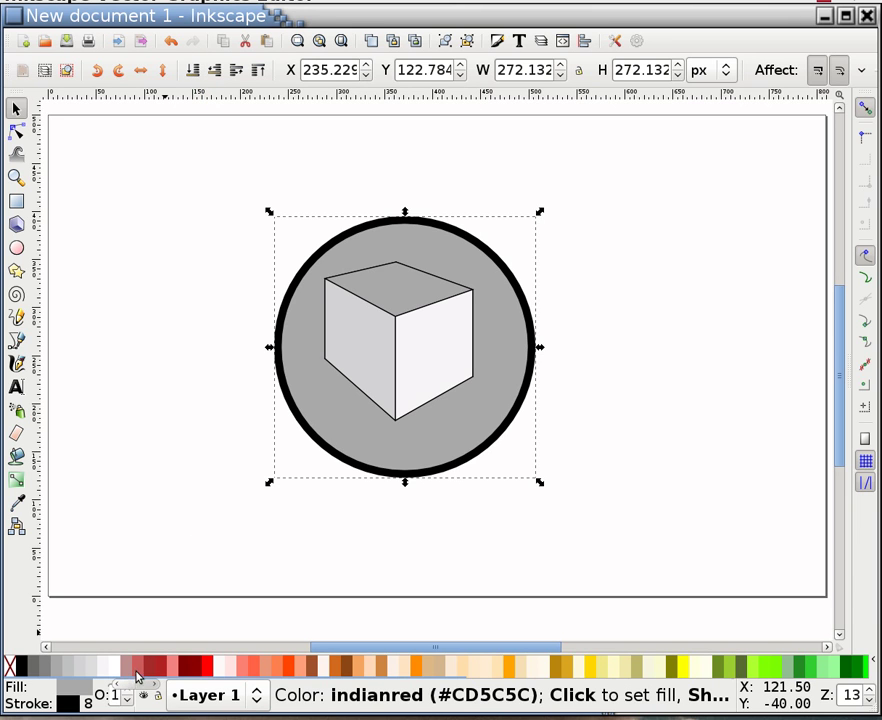
click(139, 673)
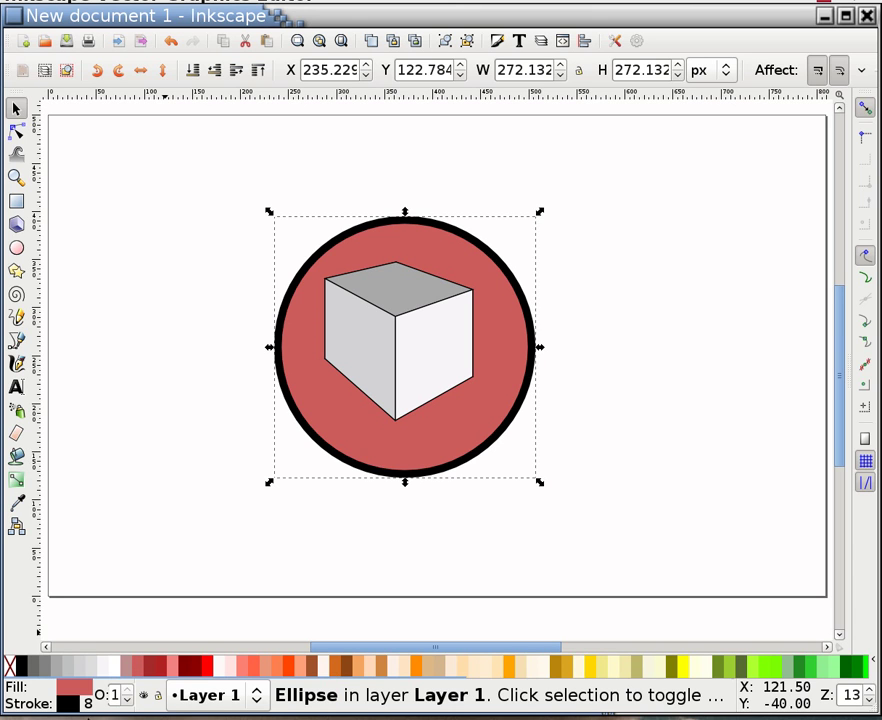
right_click(88, 705)
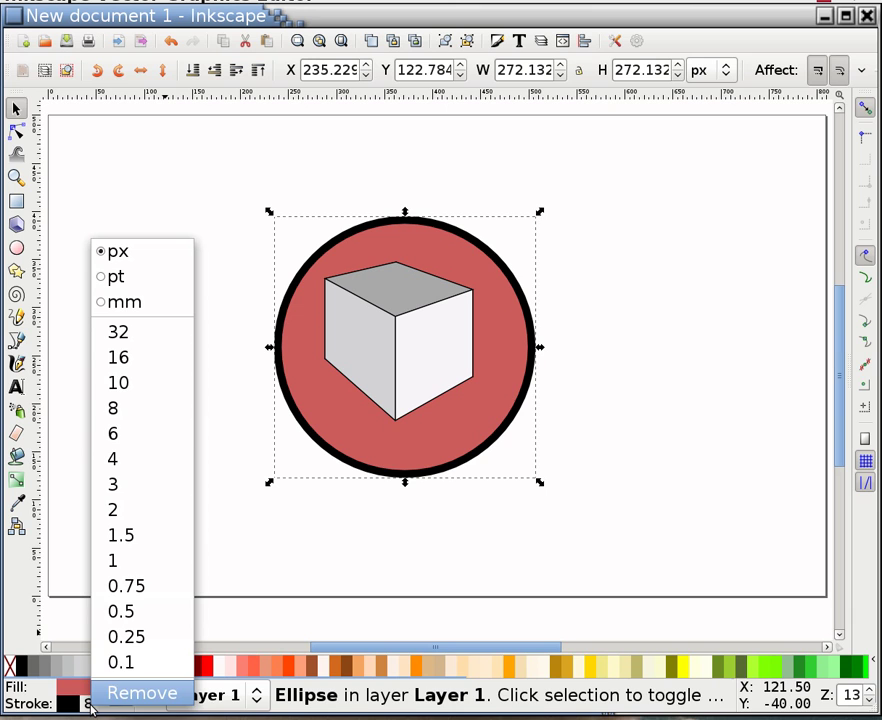
click(124, 360)
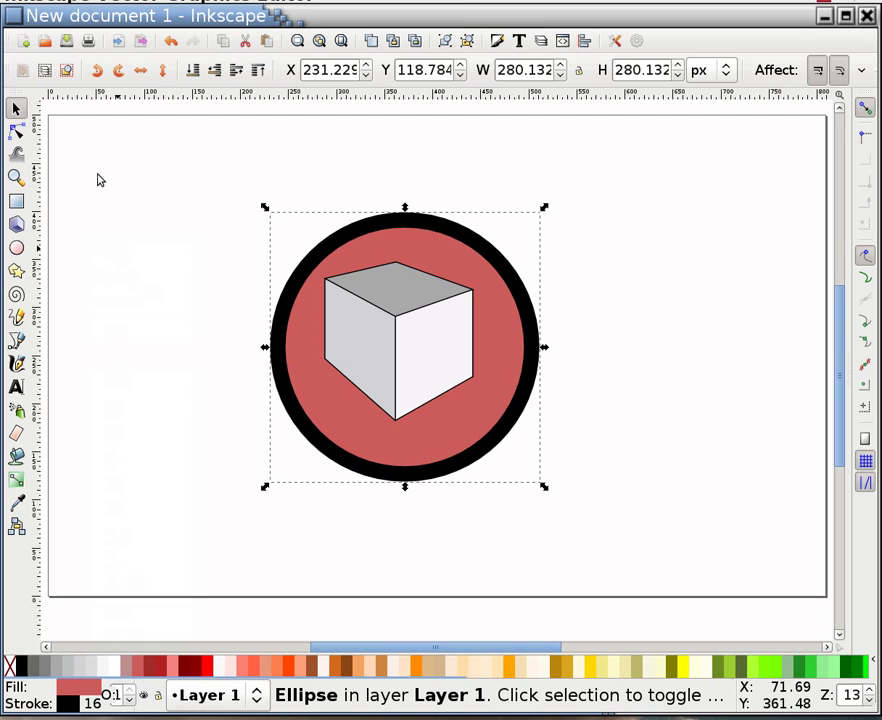
Step: Reselect the circle and nudge it slightly up and left to recentre it
click(528, 169)
click(478, 262)
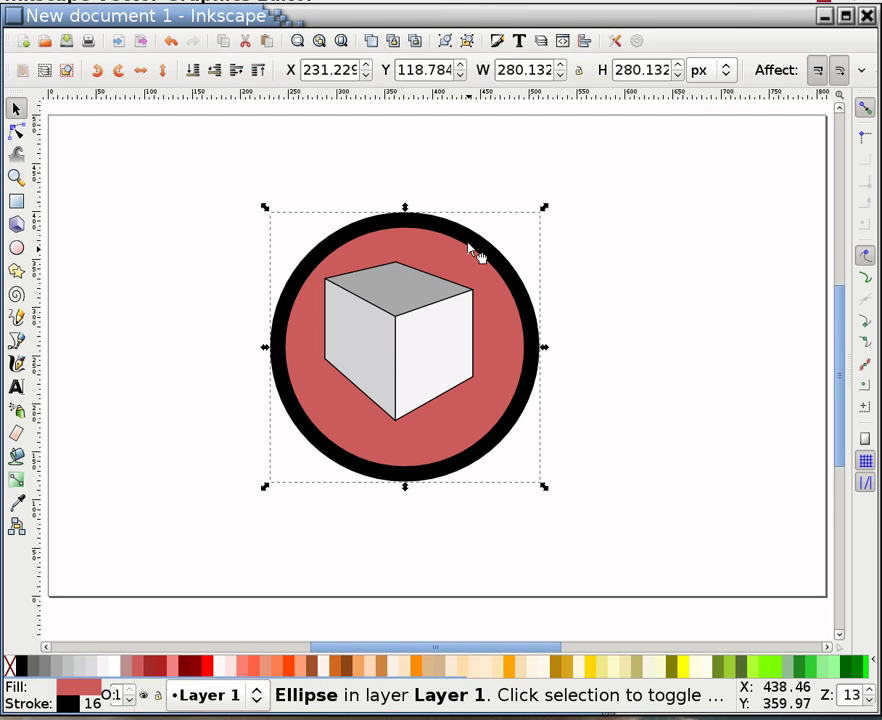
drag(466, 246, 465, 241)
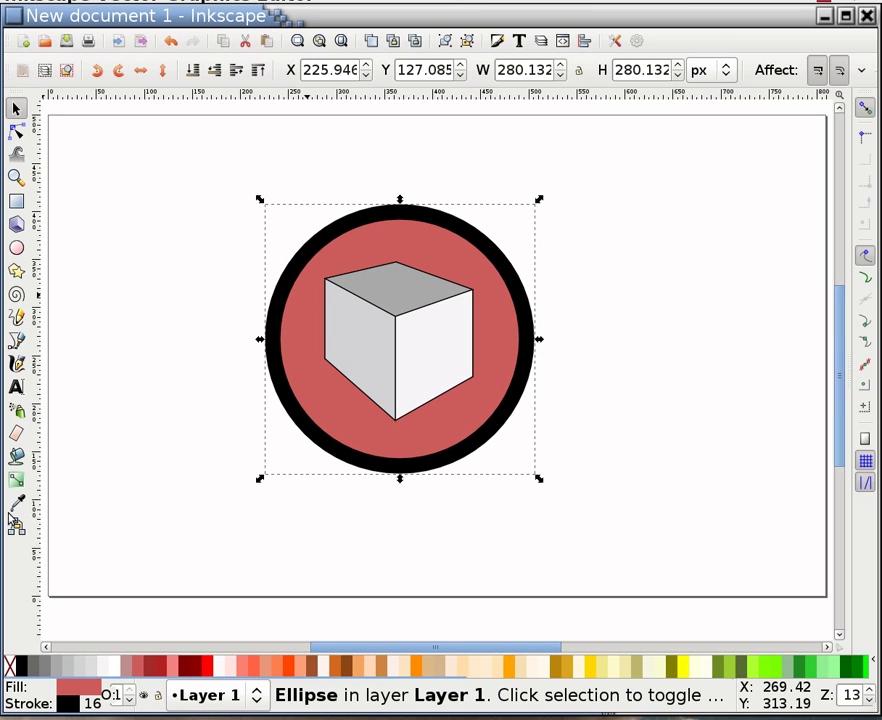
click(17, 386)
Step: Add the text 'Hello,' above the circle and 'sugar.' below it
click(335, 173)
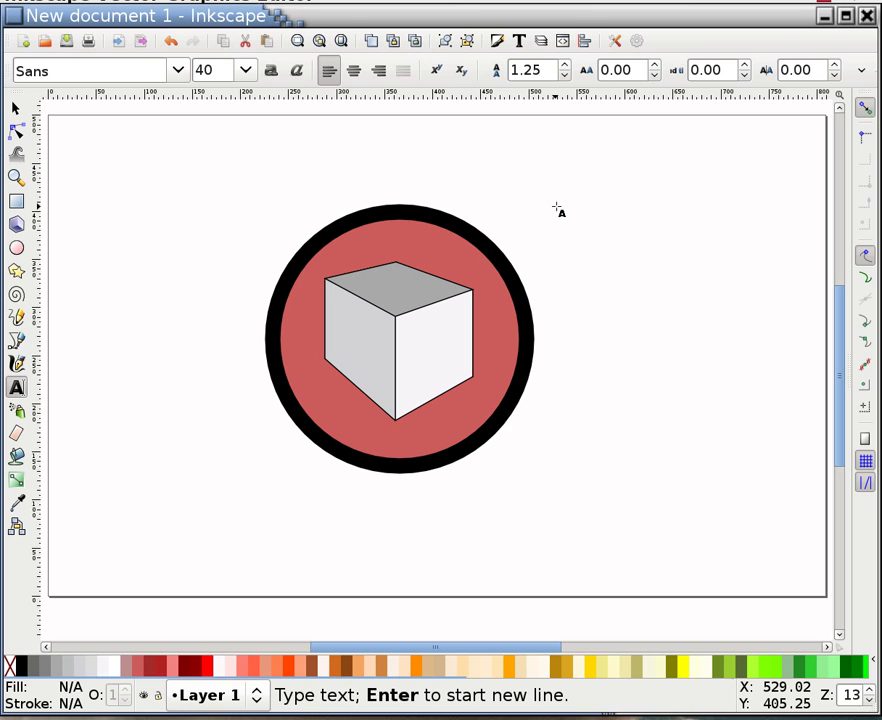
text(He)
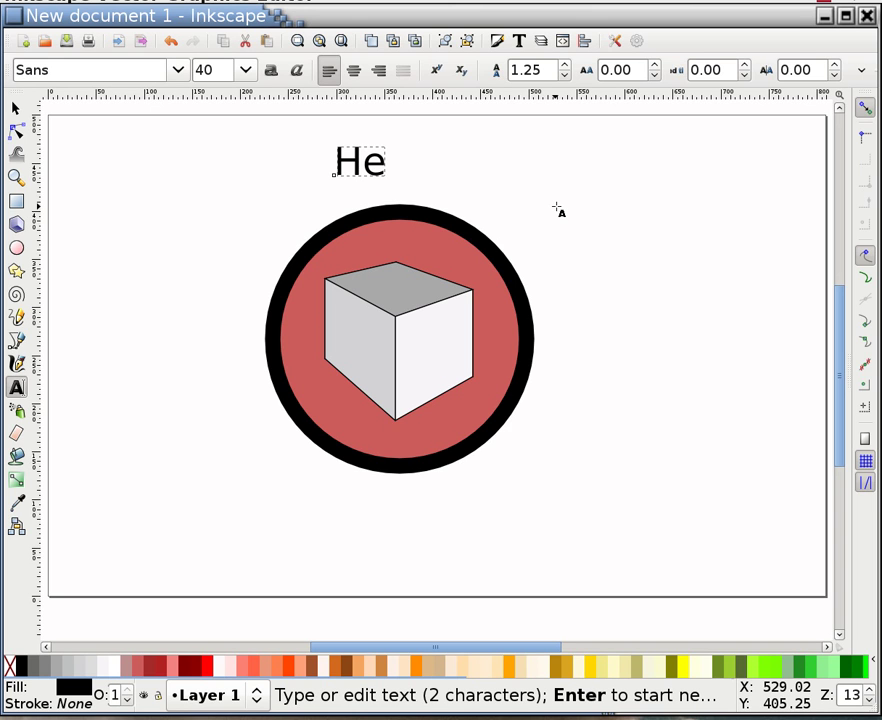
text(llo,)
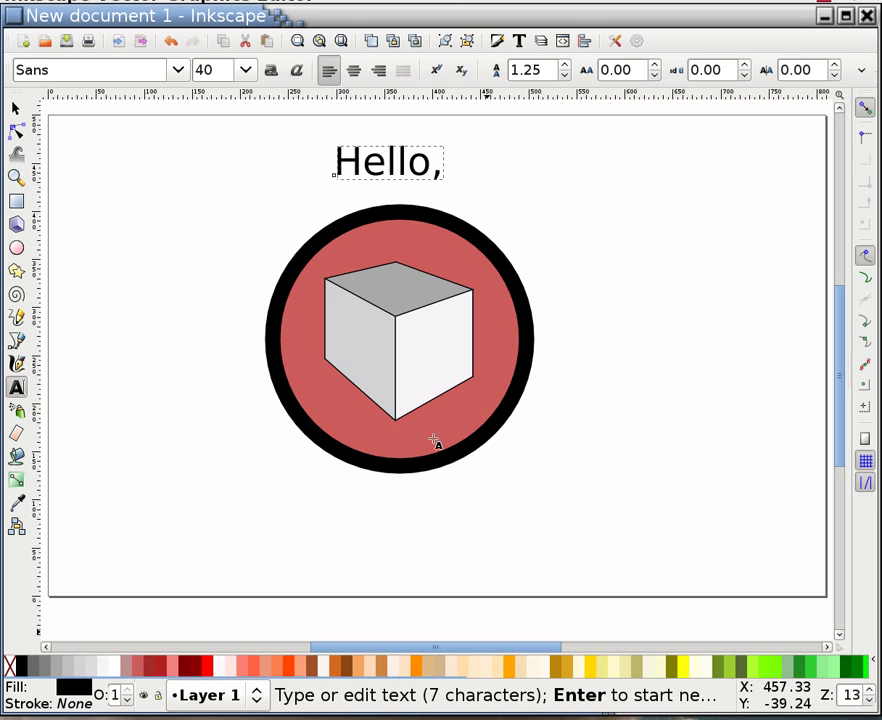
click(310, 521)
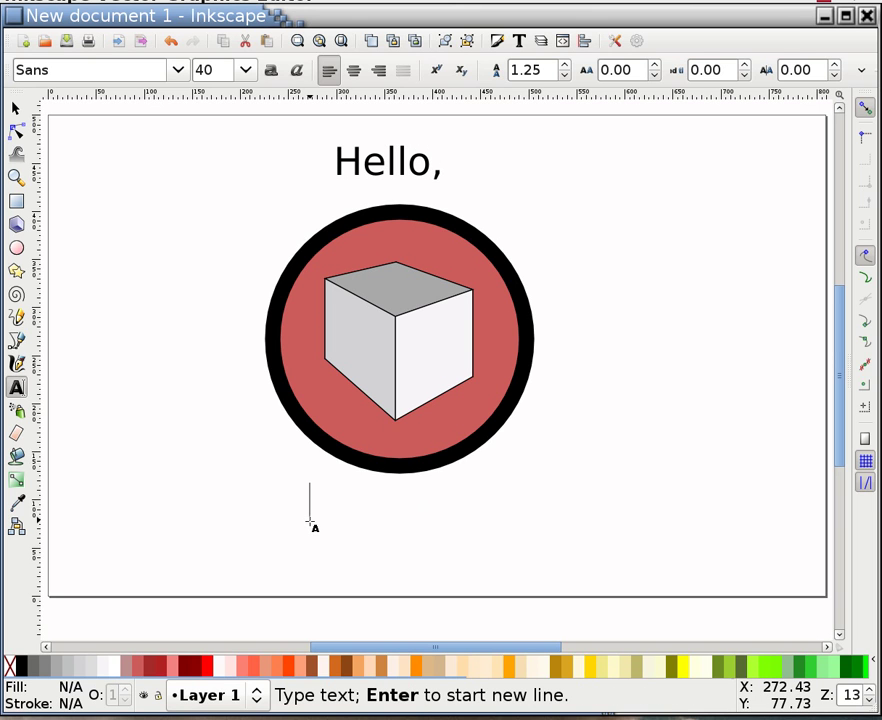
text(su)
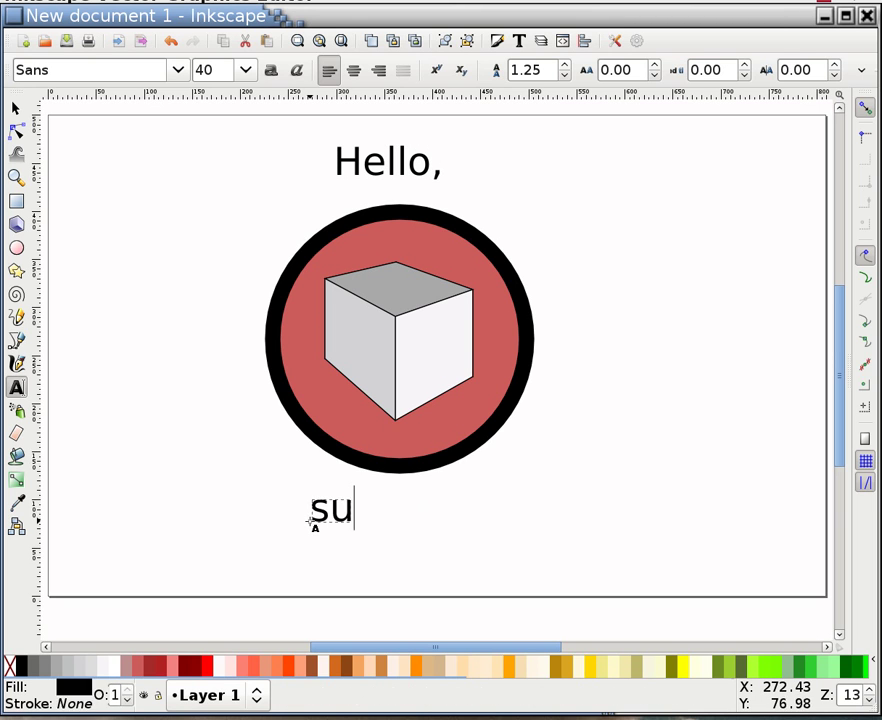
text(gar!)
key(BackSpace)
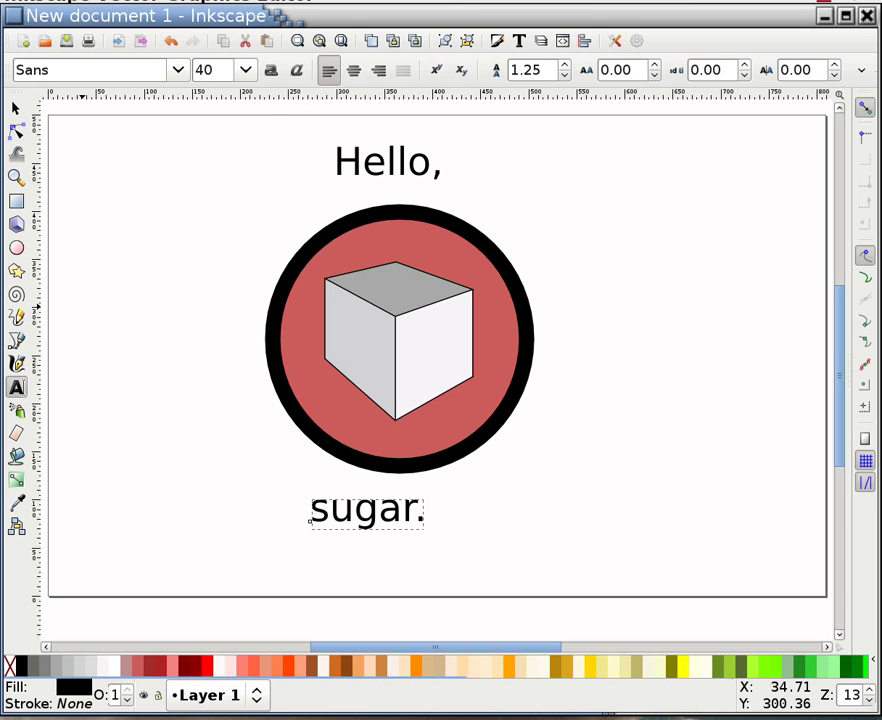
Step: Enlarge and centre 'sugar.' under the circle, and reposition 'Hello,' (about 274 × 87 px) above it
click(16, 107)
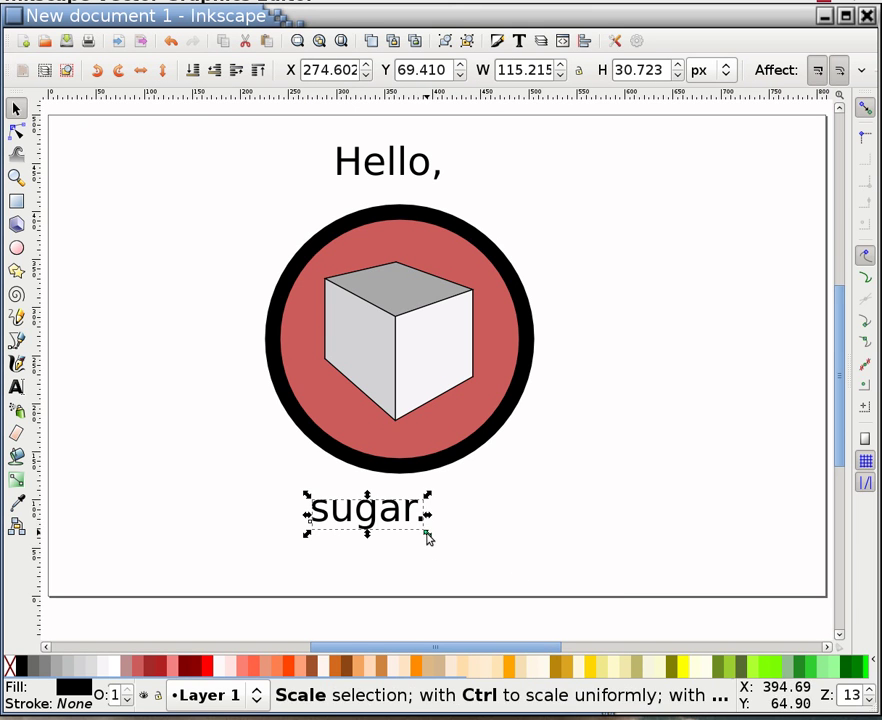
drag(427, 538, 576, 610)
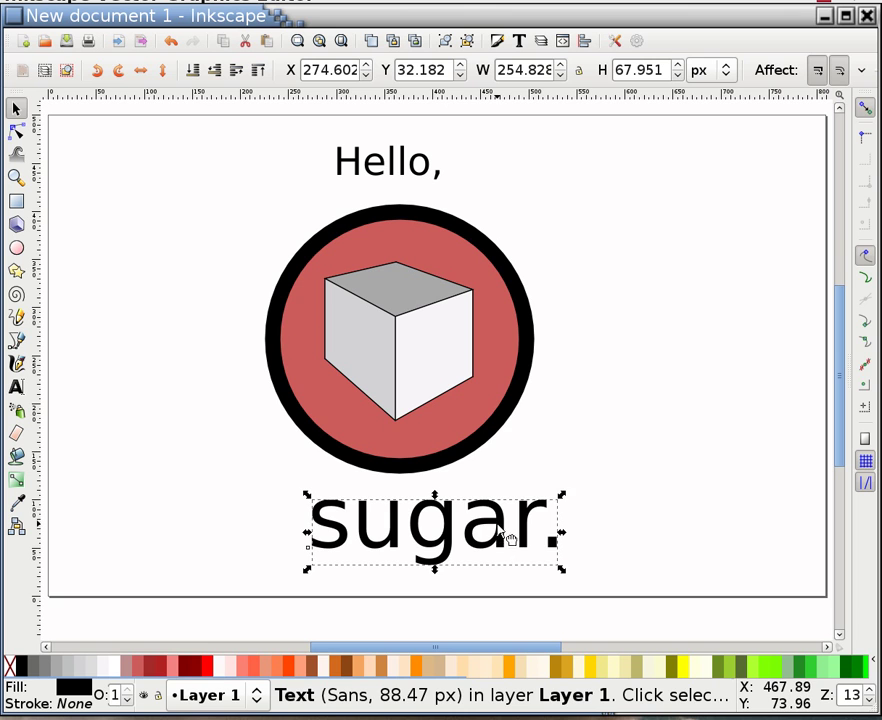
drag(502, 538, 457, 521)
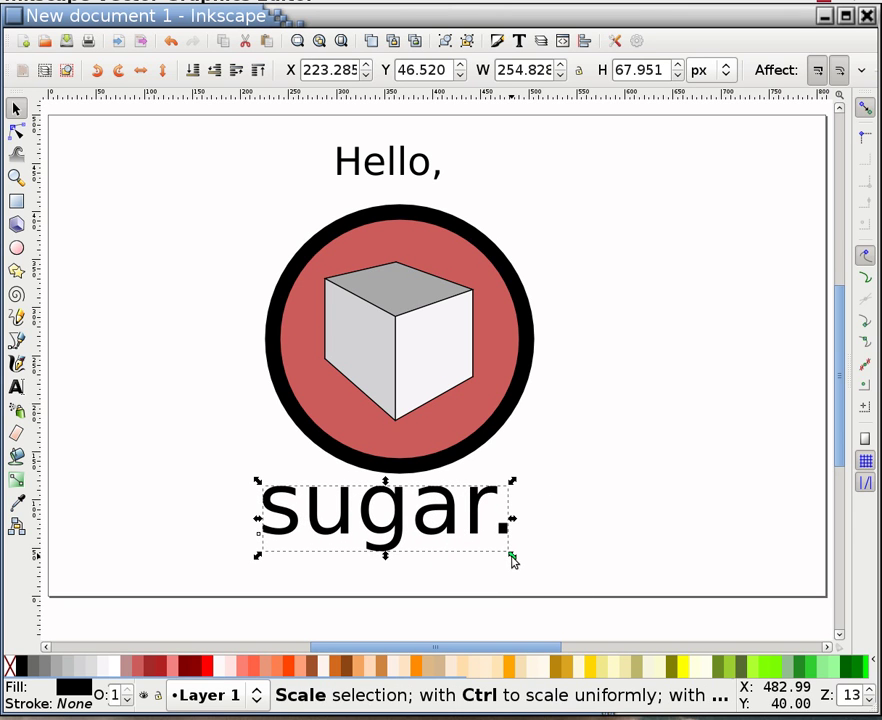
drag(519, 563, 551, 587)
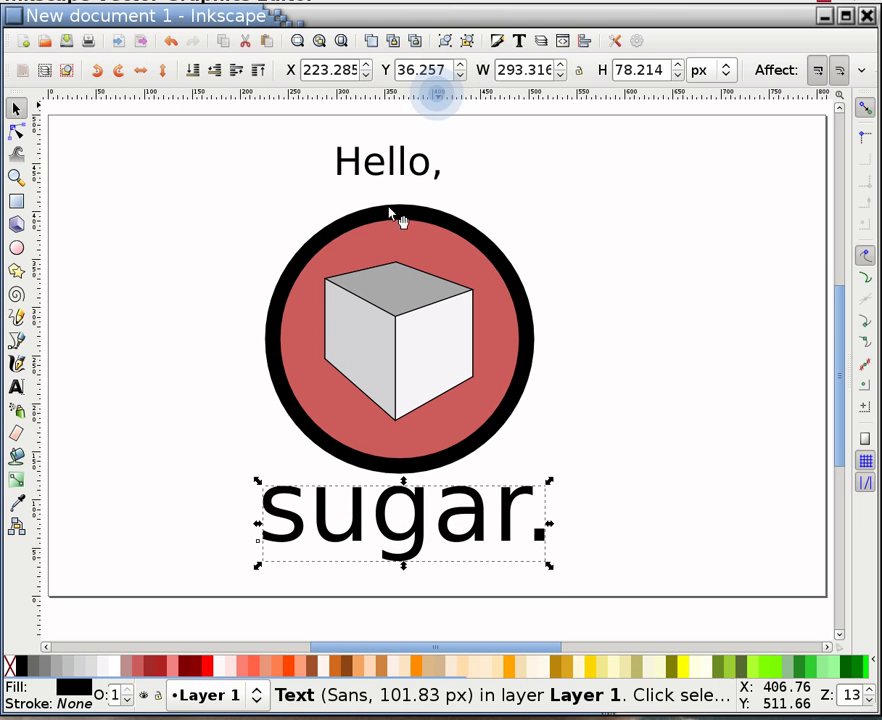
click(420, 178)
drag(402, 186, 618, 112)
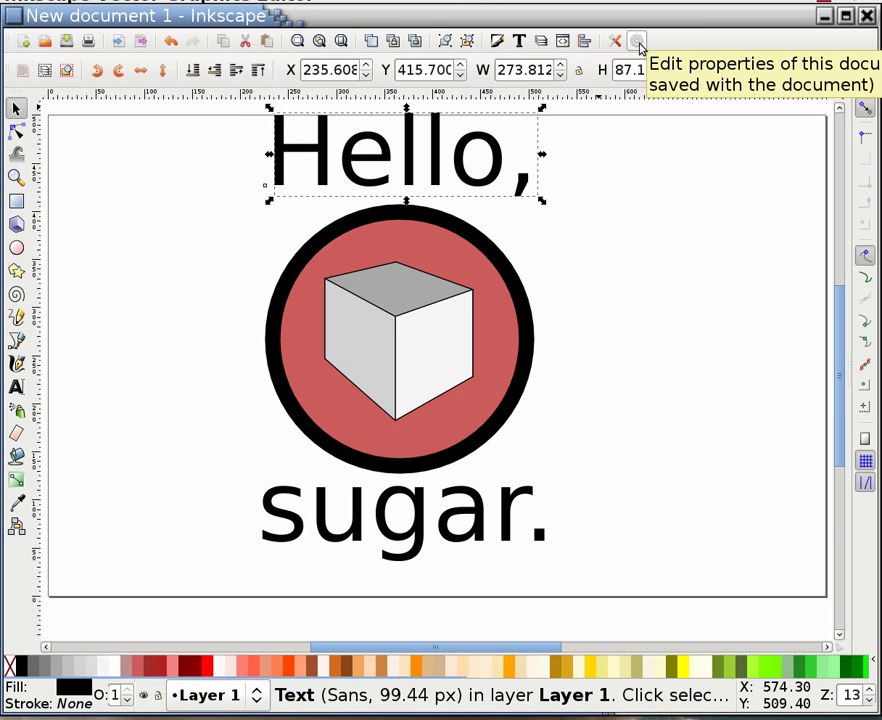
Step: Set the page to portrait orientation, 500 × 809 px, in Document Properties
click(638, 43)
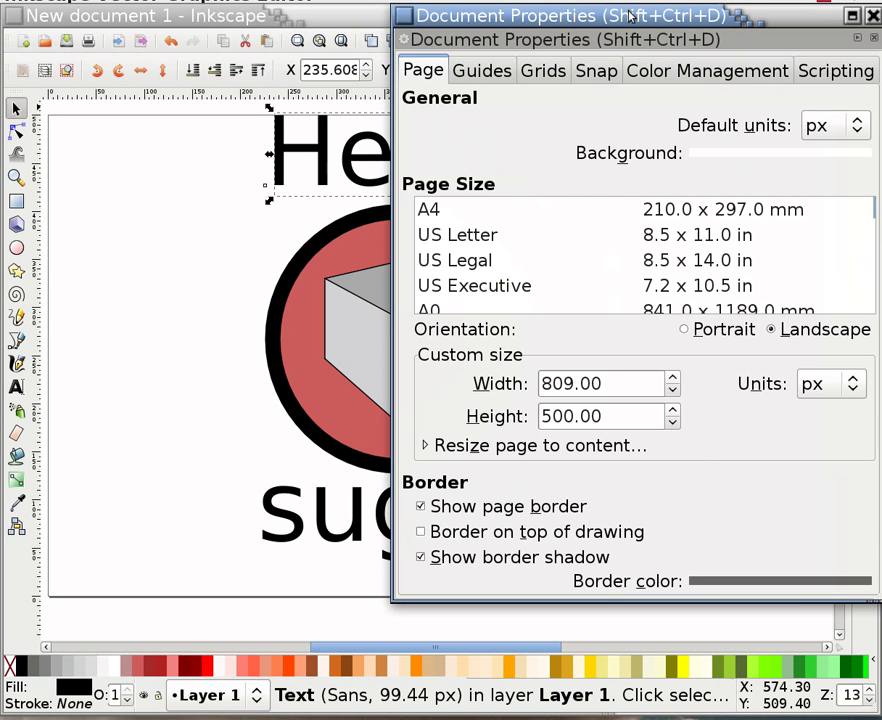
drag(630, 16, 416, 9)
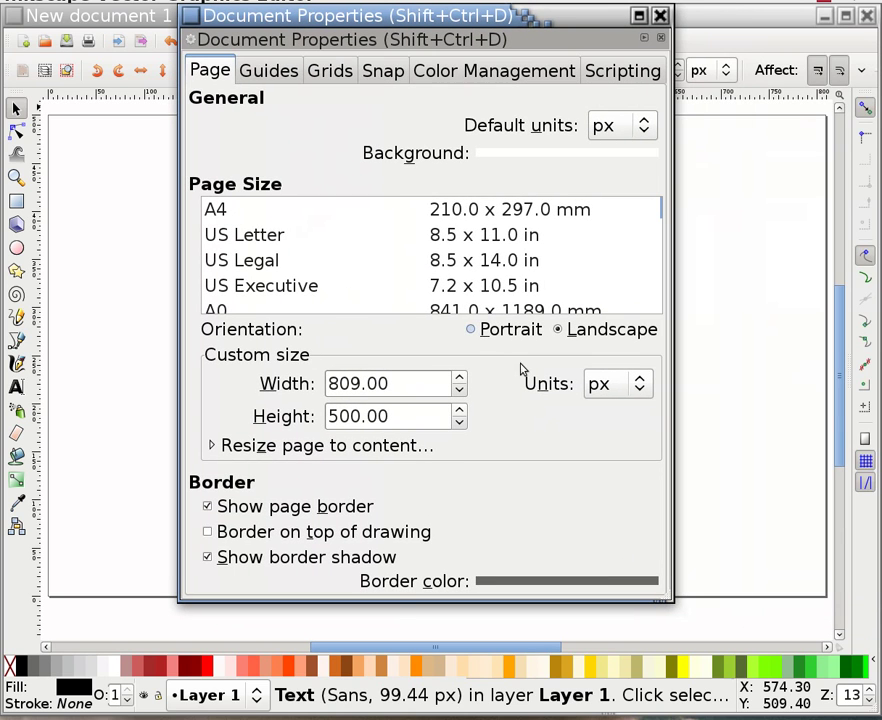
click(472, 331)
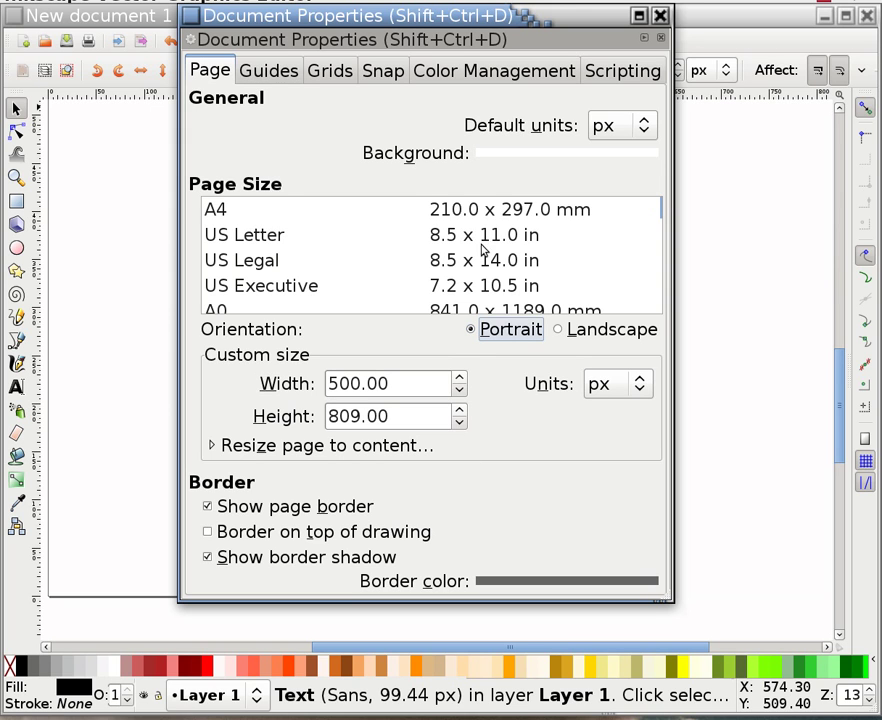
click(660, 16)
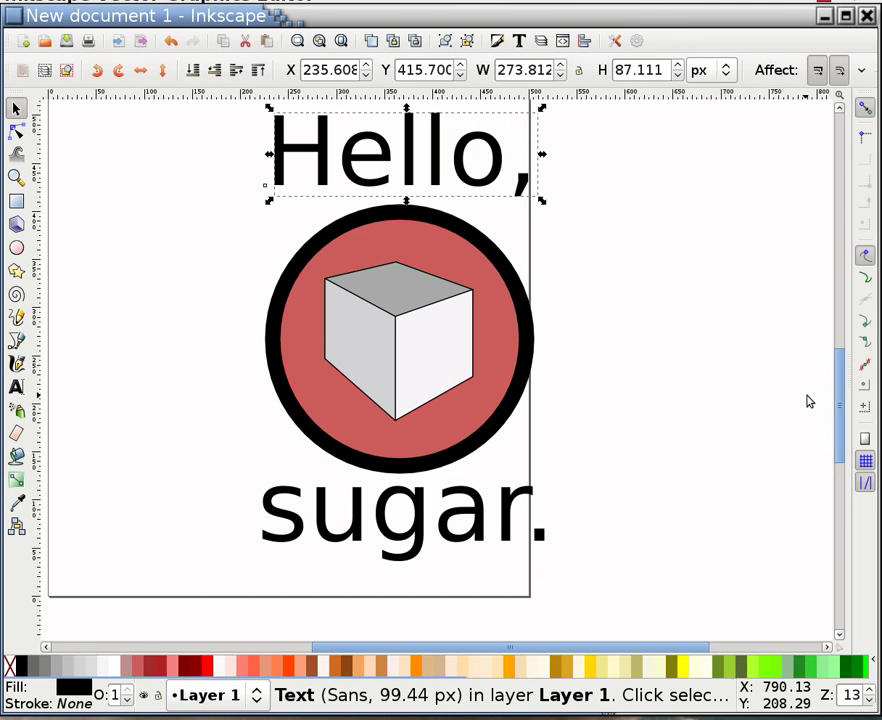
Step: Fit the page in view and delete the off-page block of sample keyboard characters
key(5)
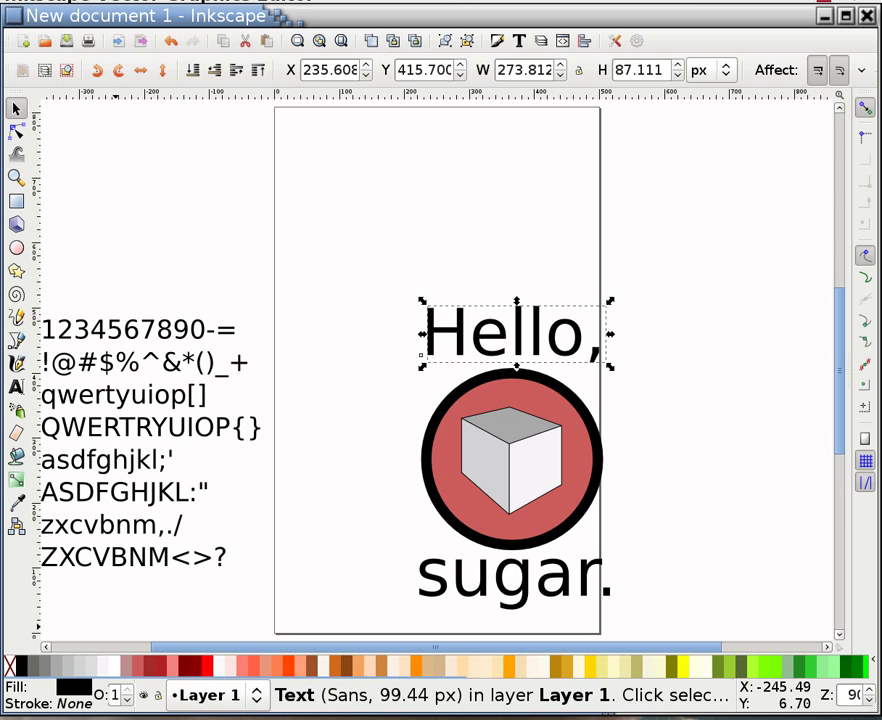
click(80, 486)
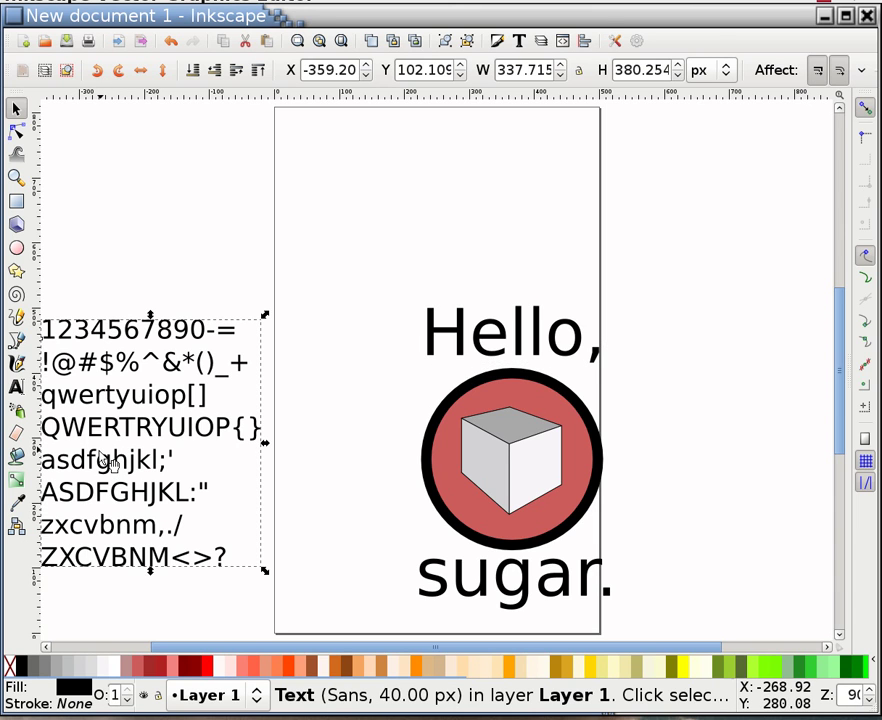
key(Delete)
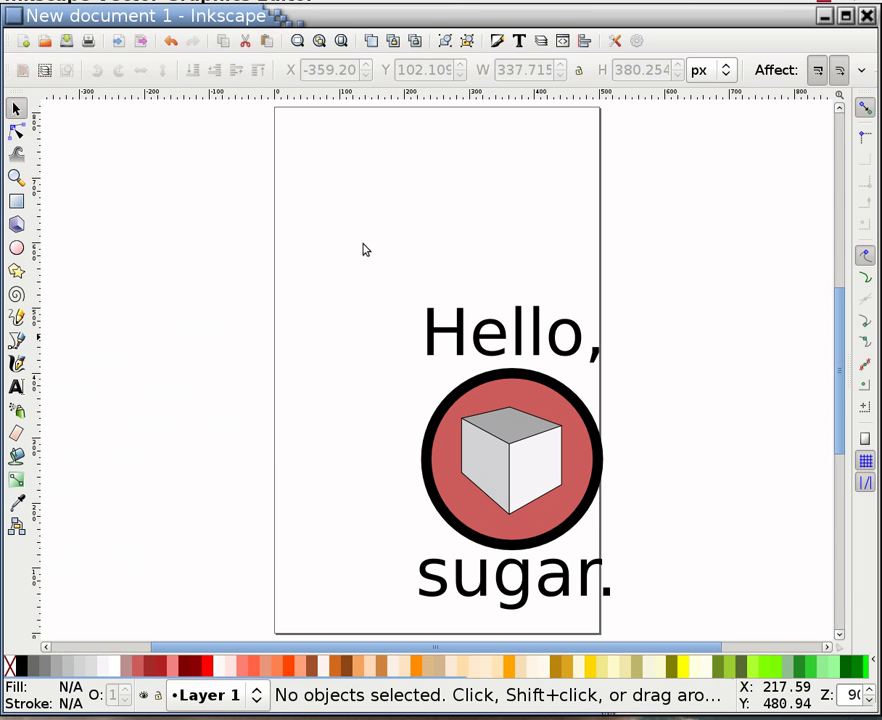
Step: Move the whole design onto the page, scale it to about 133%, and centre it
mouse_move(376, 232)
mouse_down()
mouse_move(718, 567)
mouse_move(736, 606)
mouse_move(669, 634)
mouse_up()
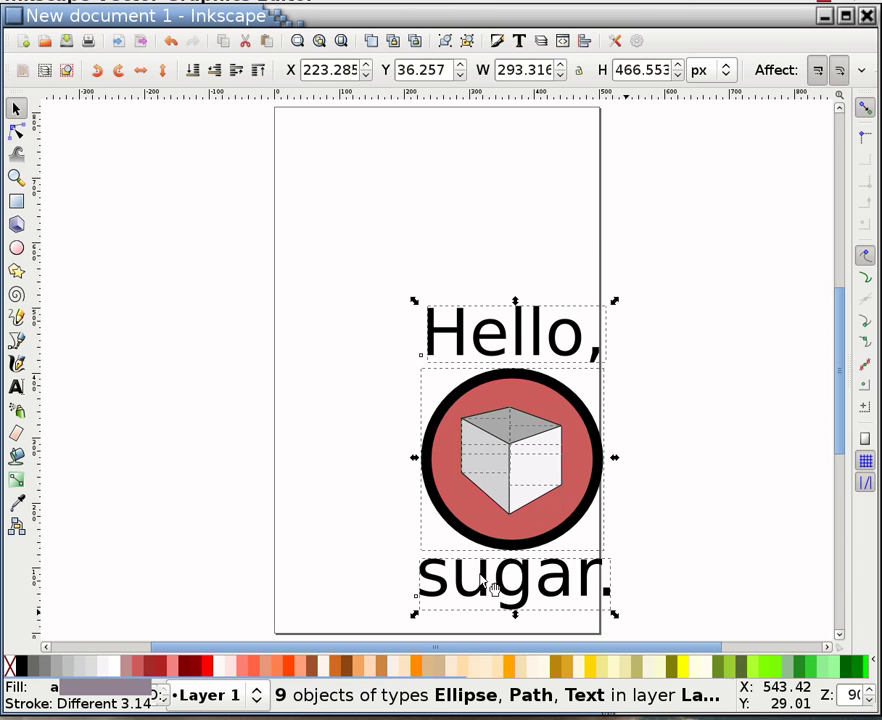
mouse_move(530, 582)
mouse_down()
mouse_move(432, 460)
mouse_move(408, 421)
mouse_move(417, 418)
mouse_up()
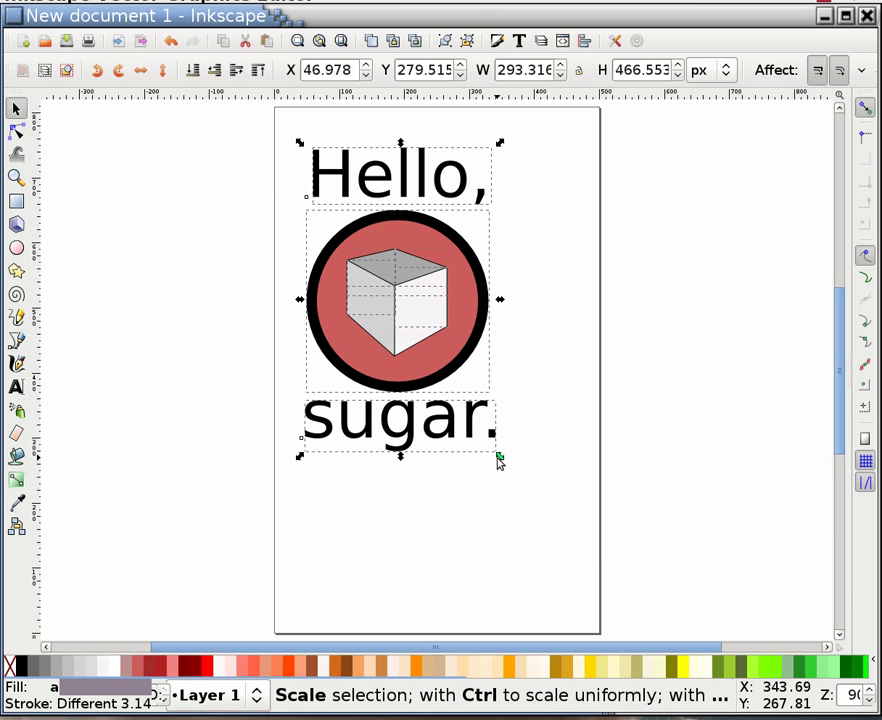
mouse_move(500, 461)
mouse_down()
mouse_move(537, 518)
mouse_move(599, 567)
mouse_move(587, 553)
mouse_up()
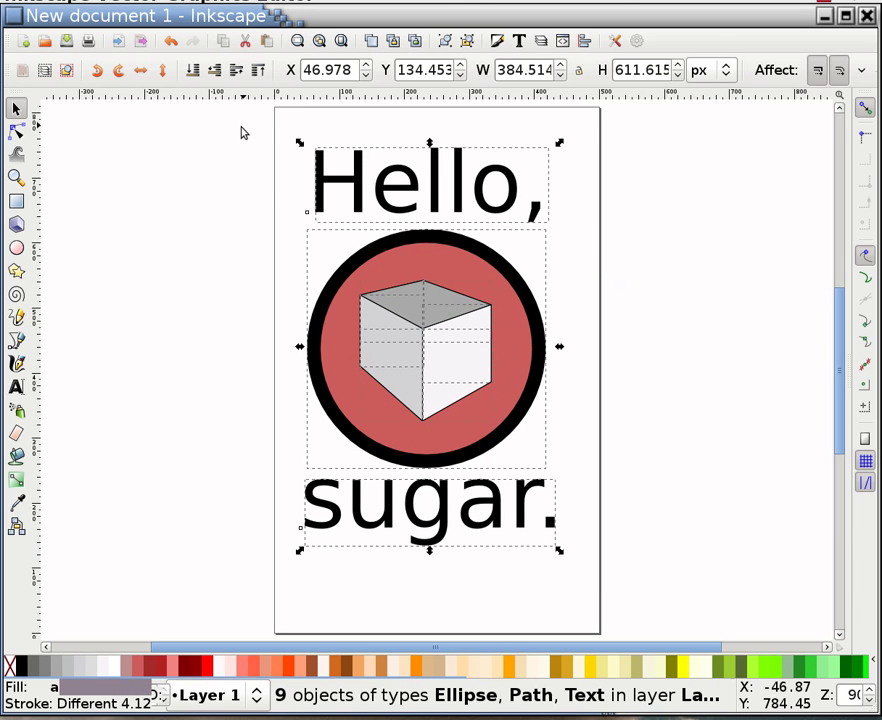
drag(242, 128, 642, 609)
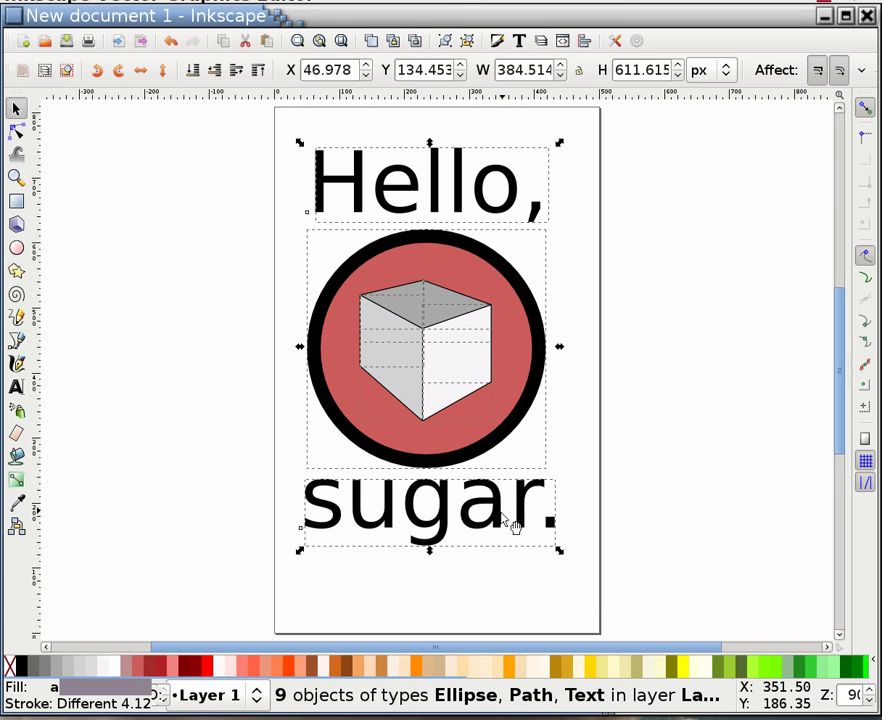
drag(506, 518, 516, 536)
Step: Select the 'Hello,' and 'sugar.' text lines together
click(721, 295)
click(441, 180)
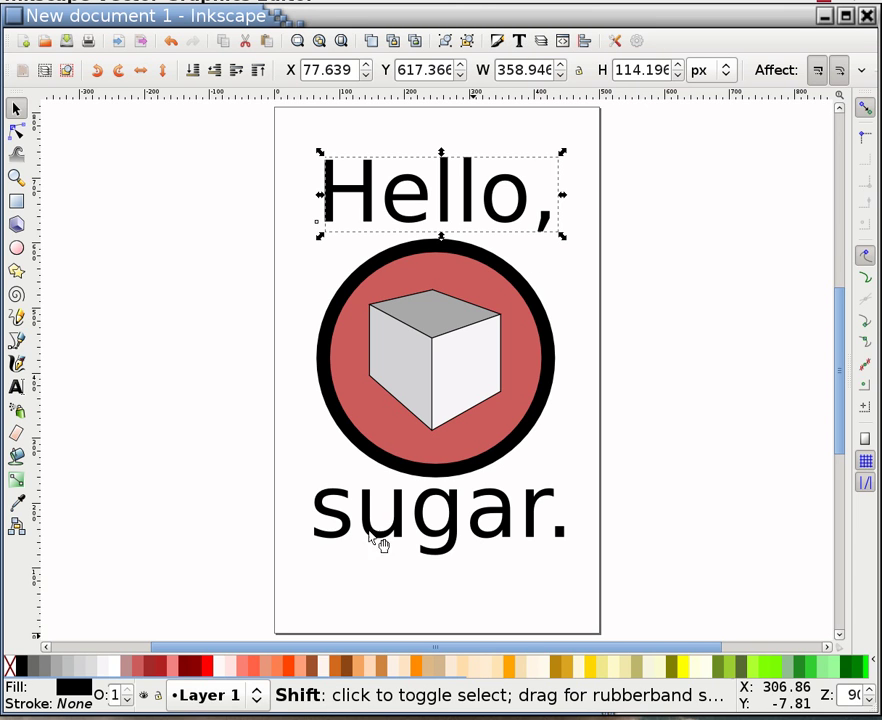
shift+click(450, 540)
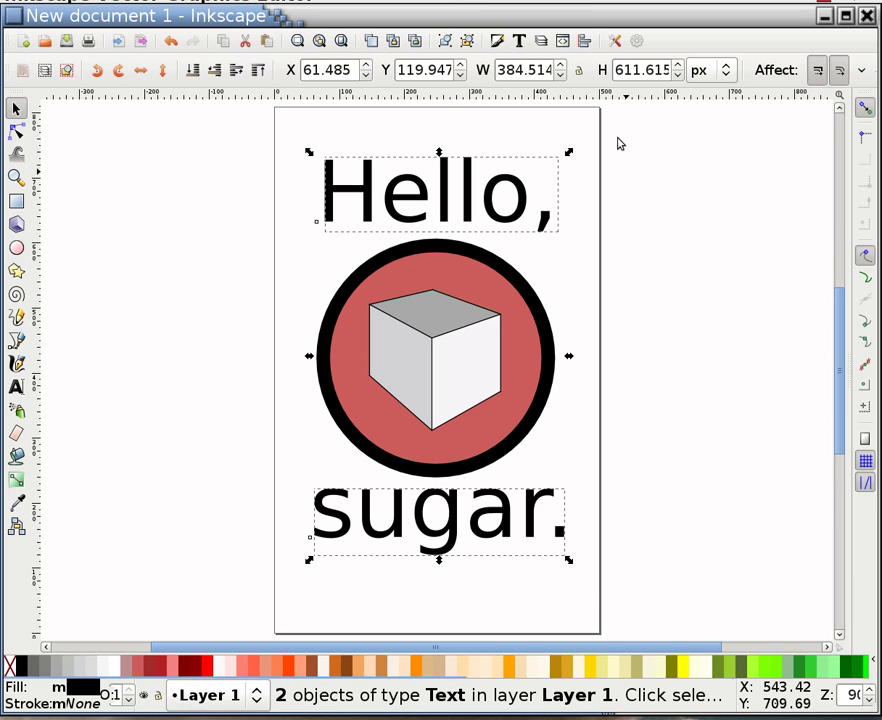
Step: In Text and Font, preview fonts from SaucyMillionaire up to Nimbus Sans L
click(520, 42)
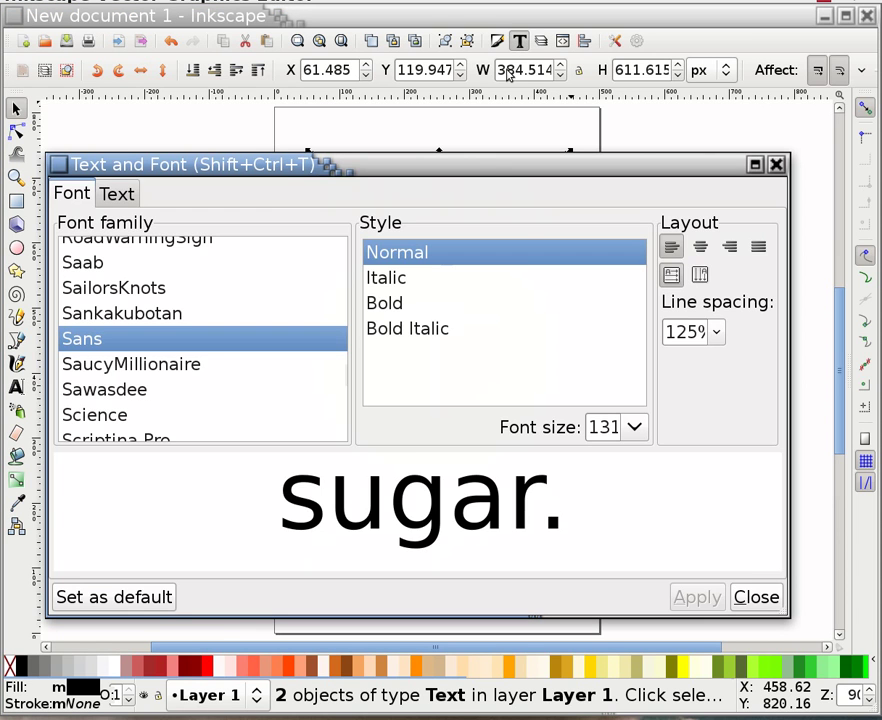
drag(486, 165, 487, 120)
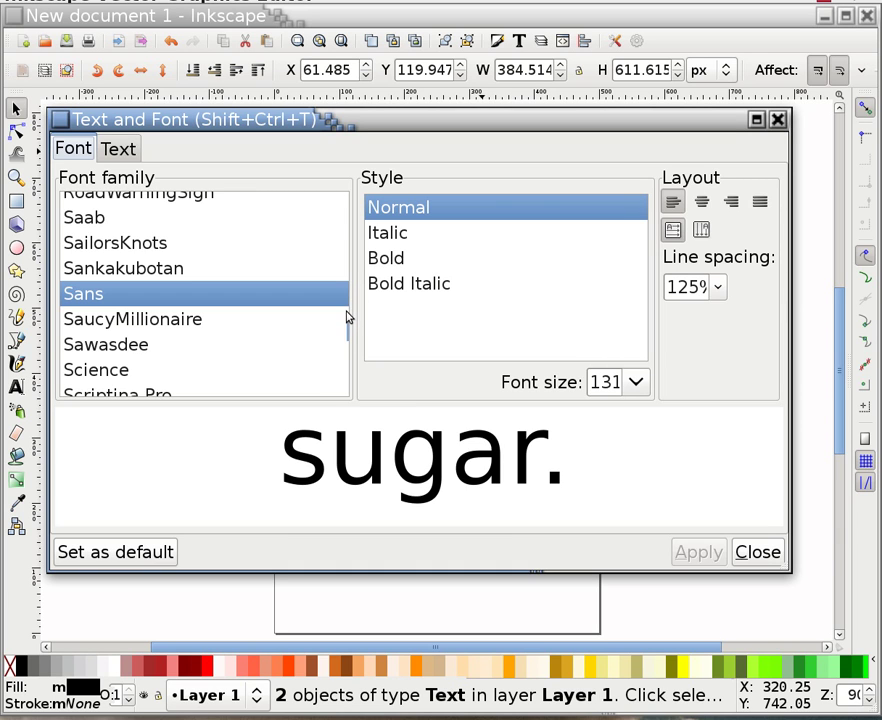
click(347, 317)
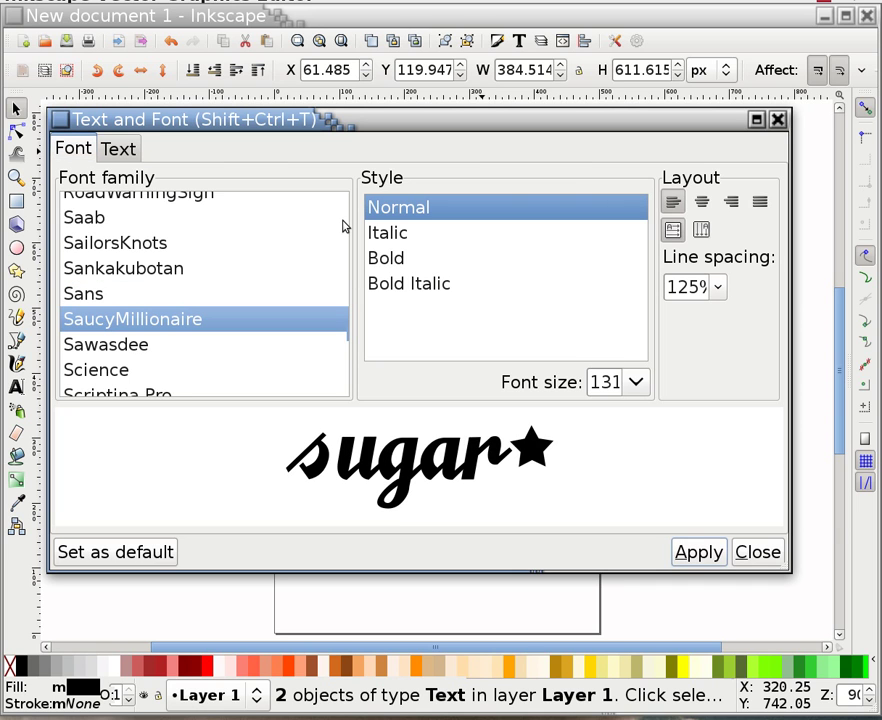
key(Up)
key(Up)
key(Up)
key(Up)
key(Up)
key(Up)
key(Up)
key(Up)
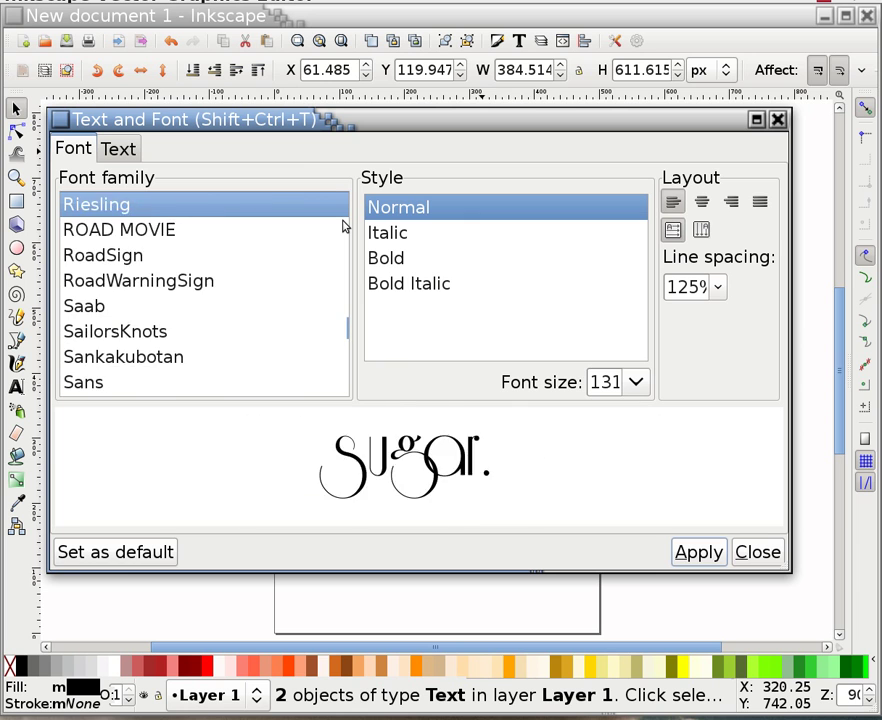
key(Up)
key(Up)
key(Up)
key(Up)
key(Up)
key(Up)
key(Up)
key(Up)
key(Up)
key(Up)
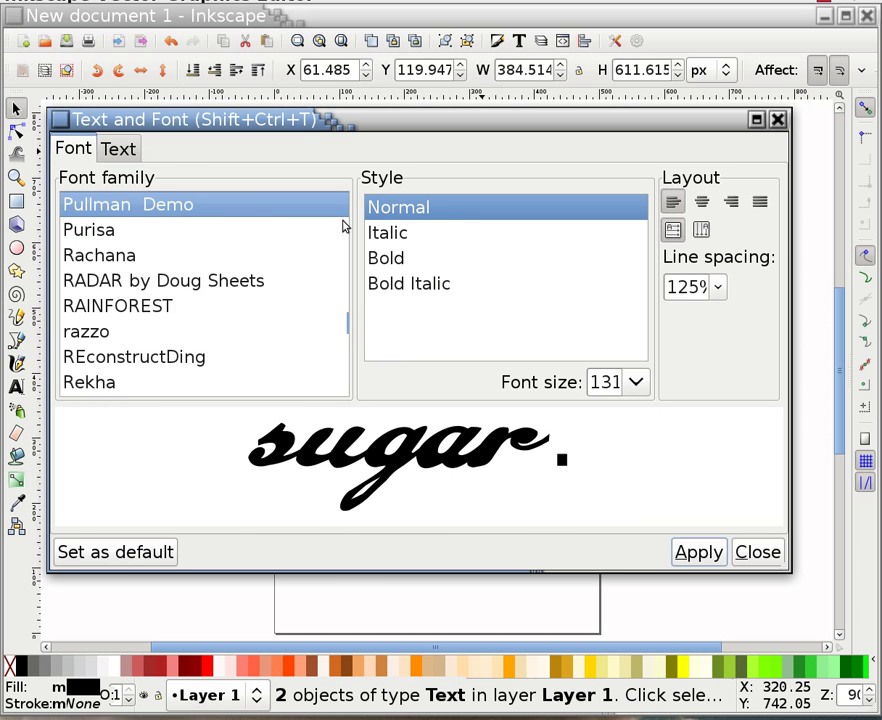
key(Up)
key(Up)
key(Up)
key(Up)
key(Up)
key(Up)
key(Up)
key(Up)
key(Up)
key(Up)
key(Up)
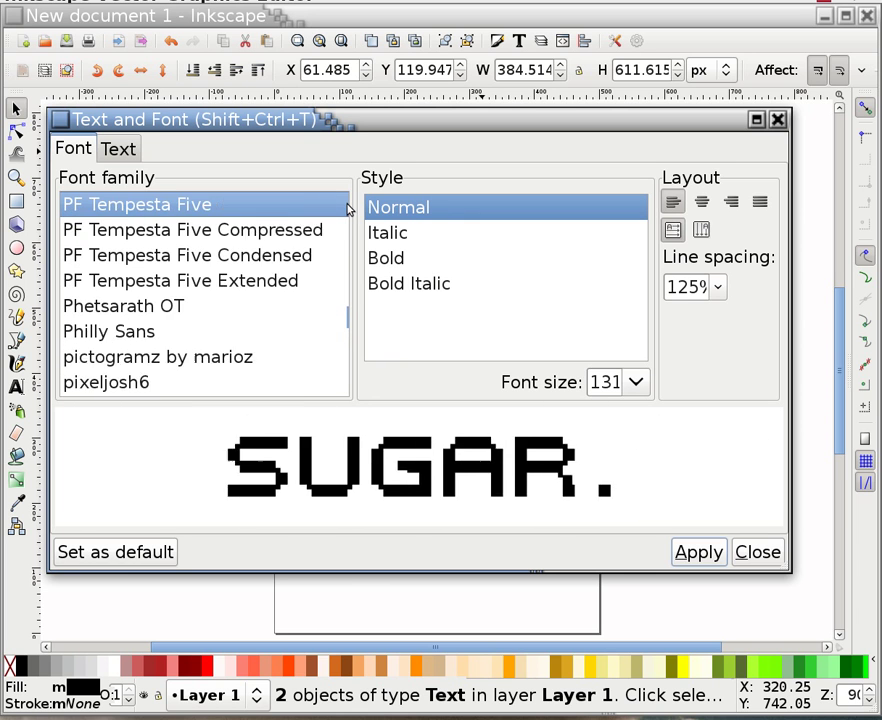
key(Up)
key(Up)
key(Up)
key(Up)
key(Up)
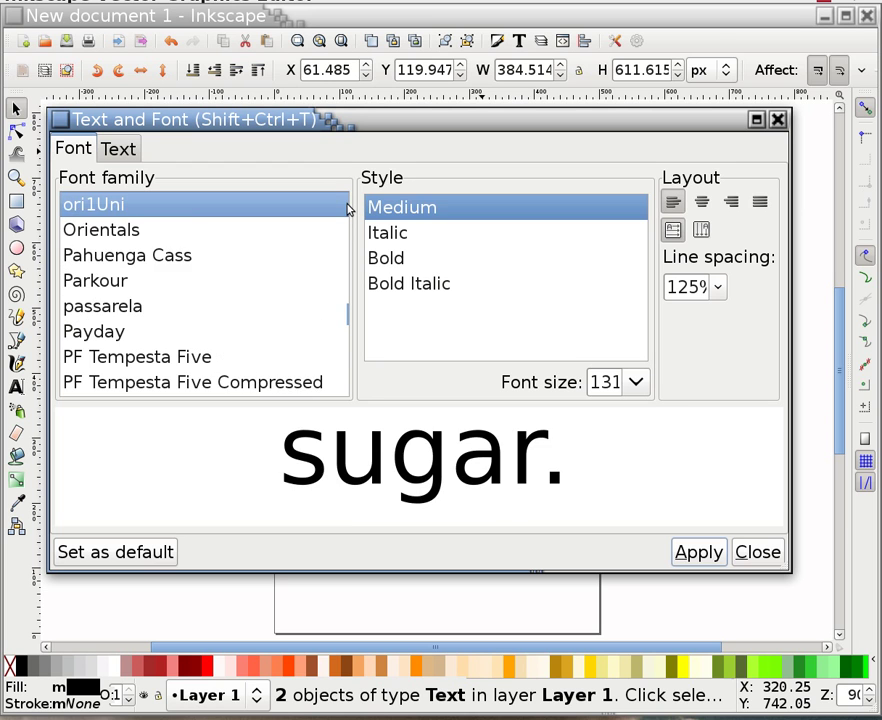
key(Up)
key(Up)
key(Up)
key(Up)
key(Up)
key(Up)
key(Up)
key(Up)
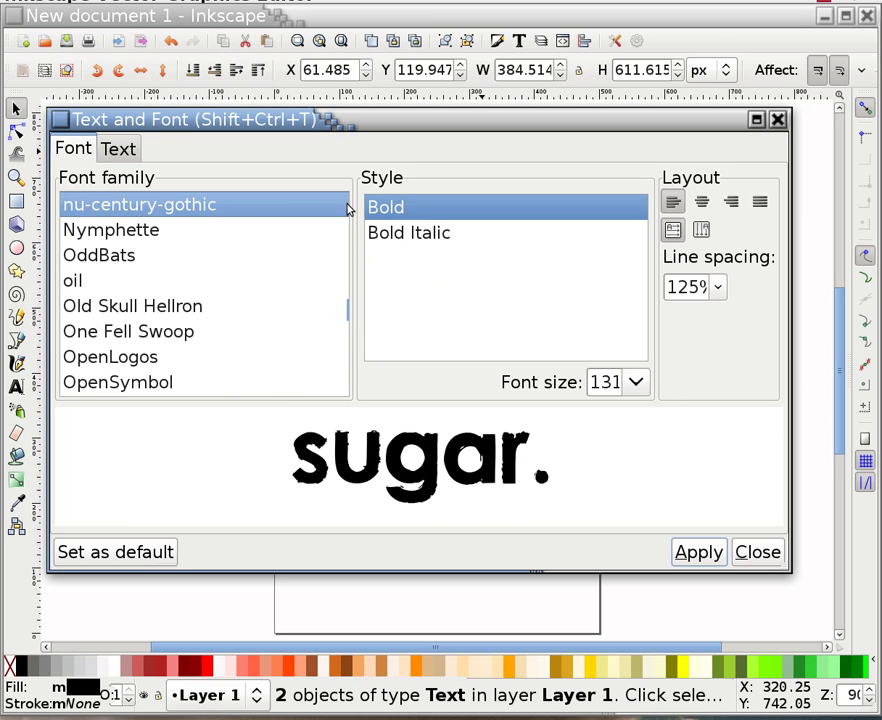
key(Up)
key(Up)
key(Up)
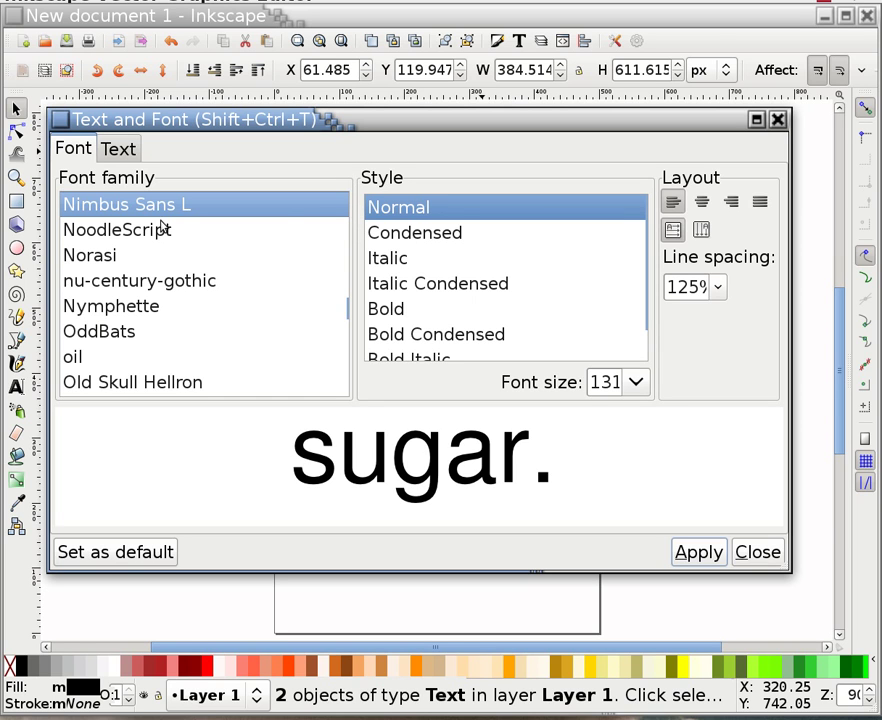
Step: From the top of the font list, preview 4YEOgarden, aaaiight! and Air Conditioner
scroll(170, 210, up, 12)
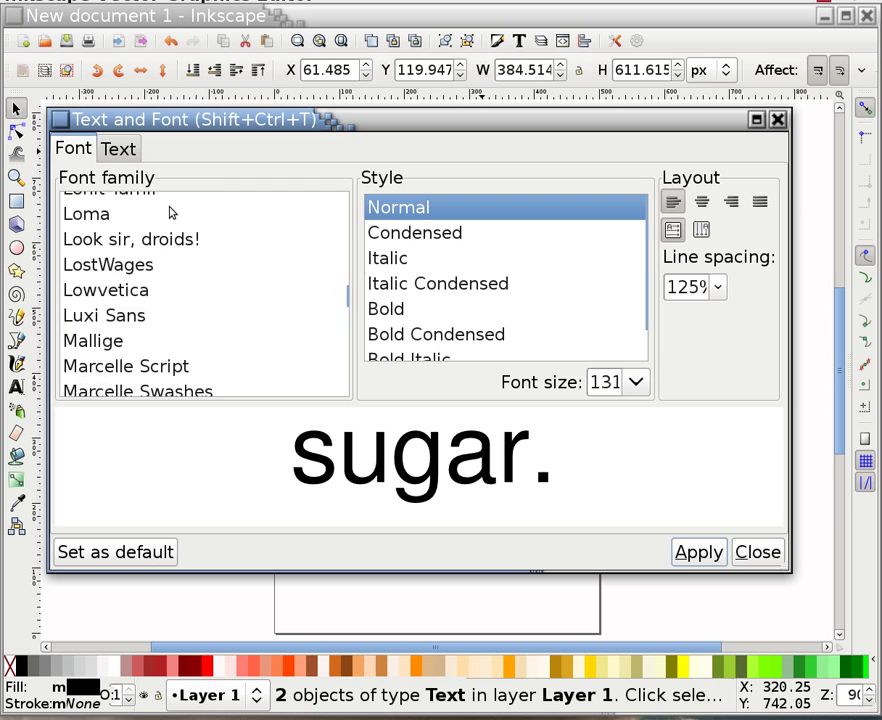
scroll(170, 211, up, 15)
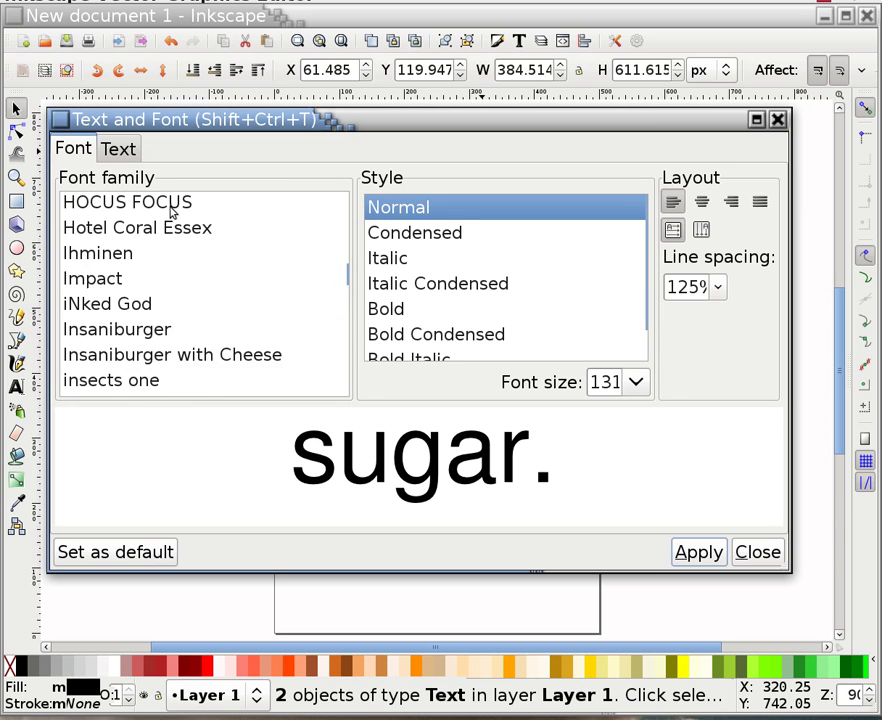
scroll(170, 212, up, 15)
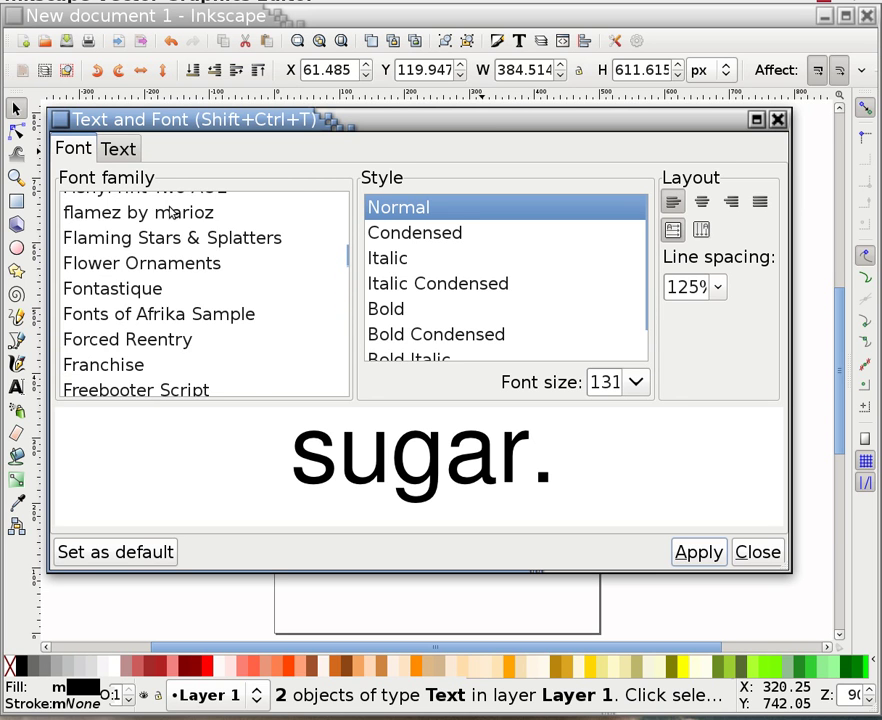
scroll(170, 212, up, 15)
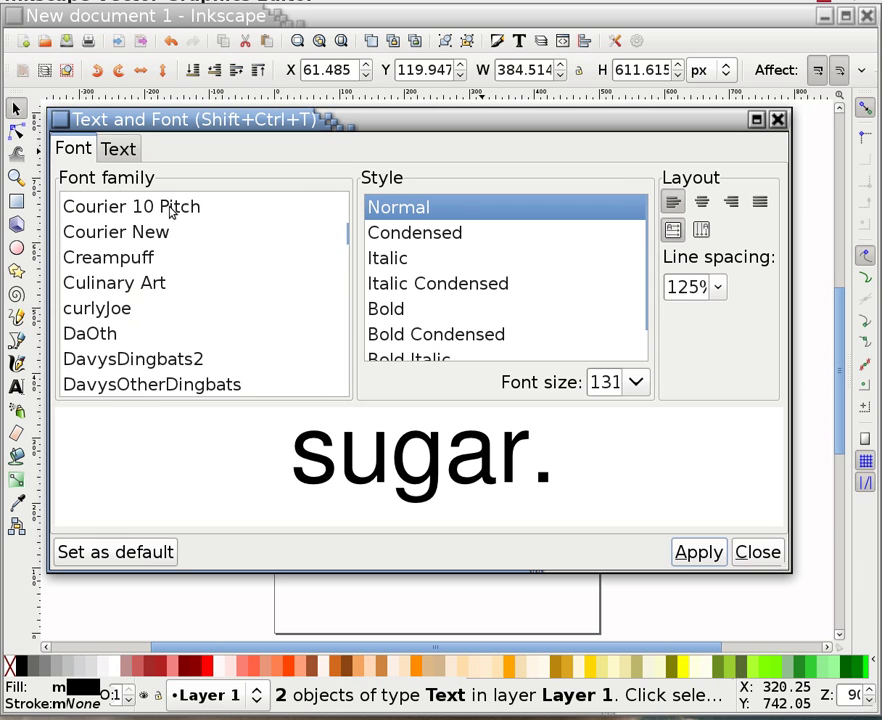
scroll(170, 211, up, 15)
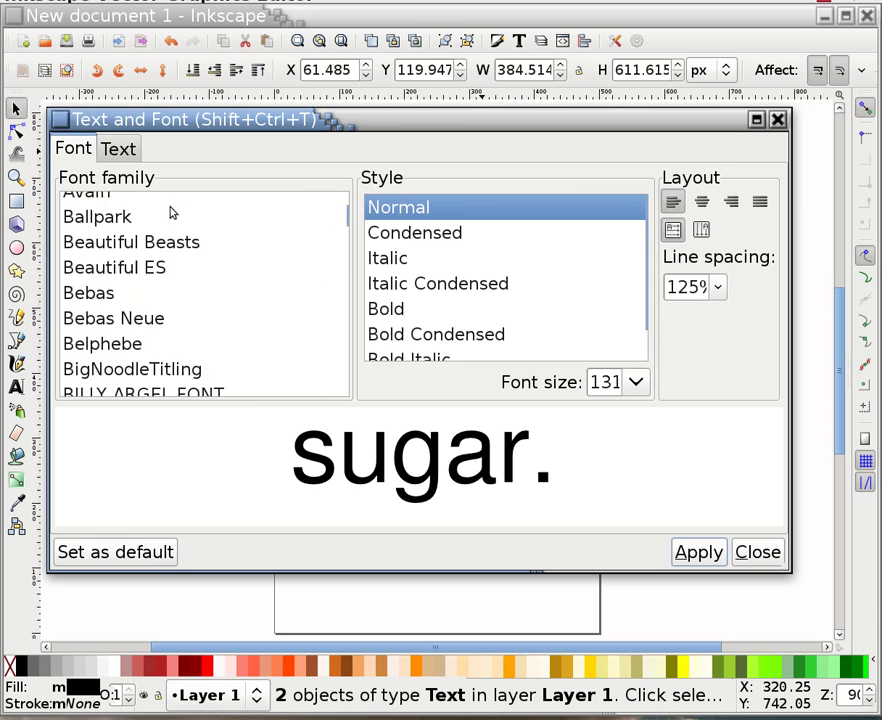
scroll(170, 212, up, 10)
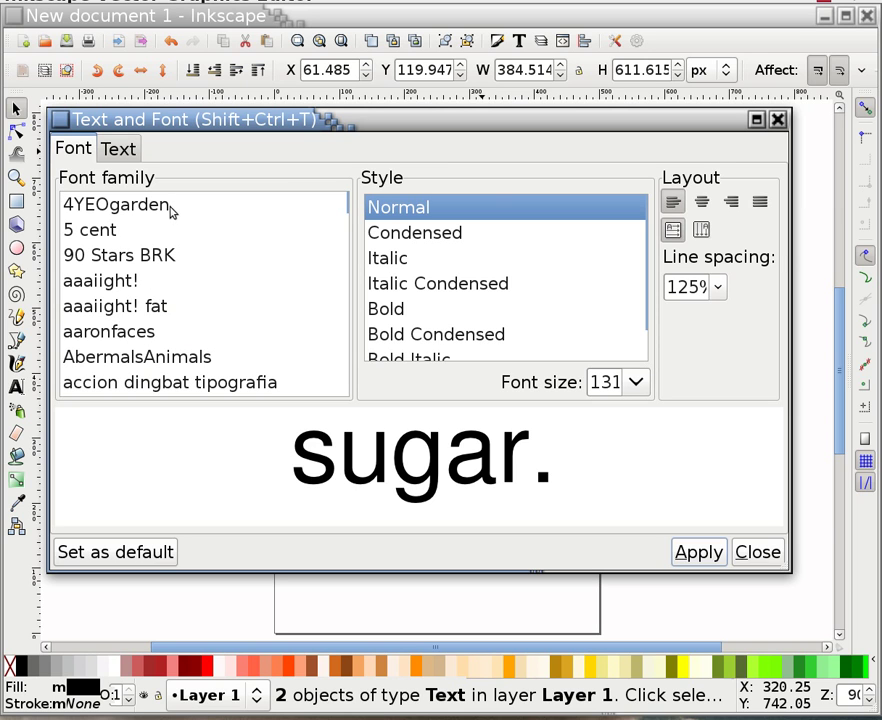
click(171, 211)
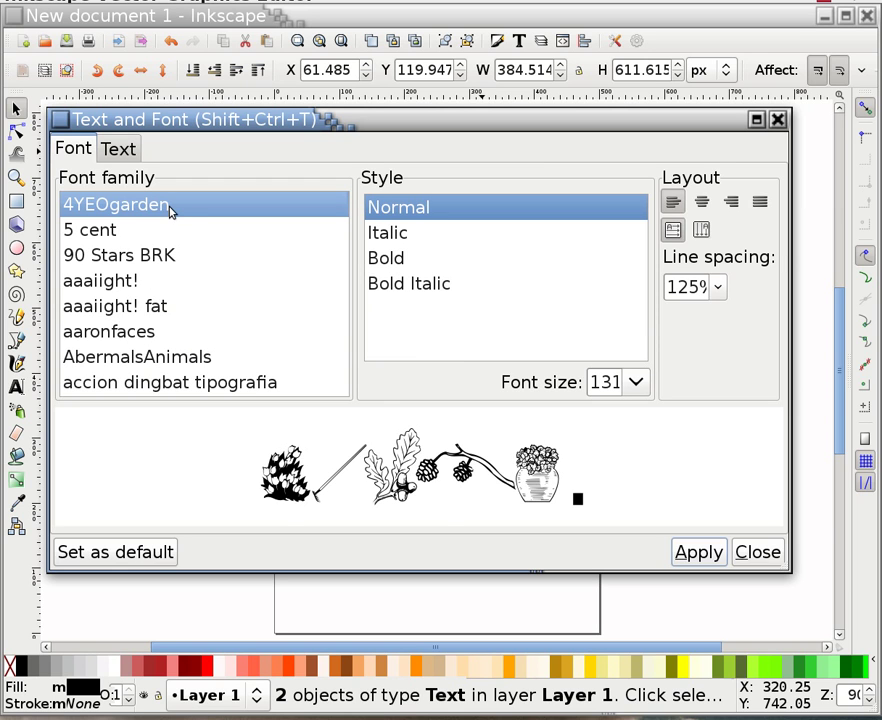
key(Down)
key(Down)
key(Down)
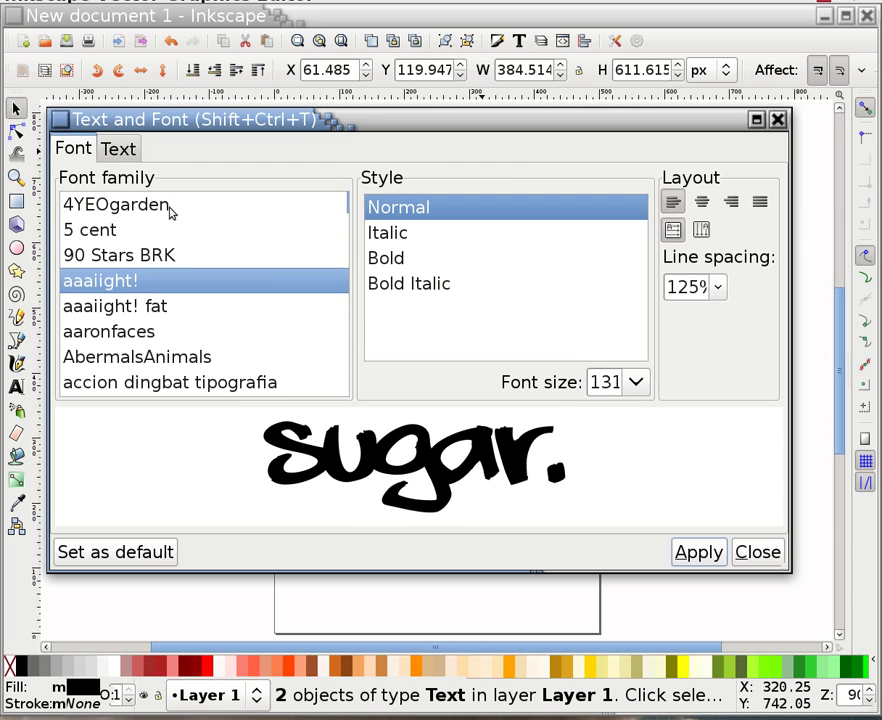
key(Down)
key(Down)
key(Down)
key(Down)
key(Down)
key(Down)
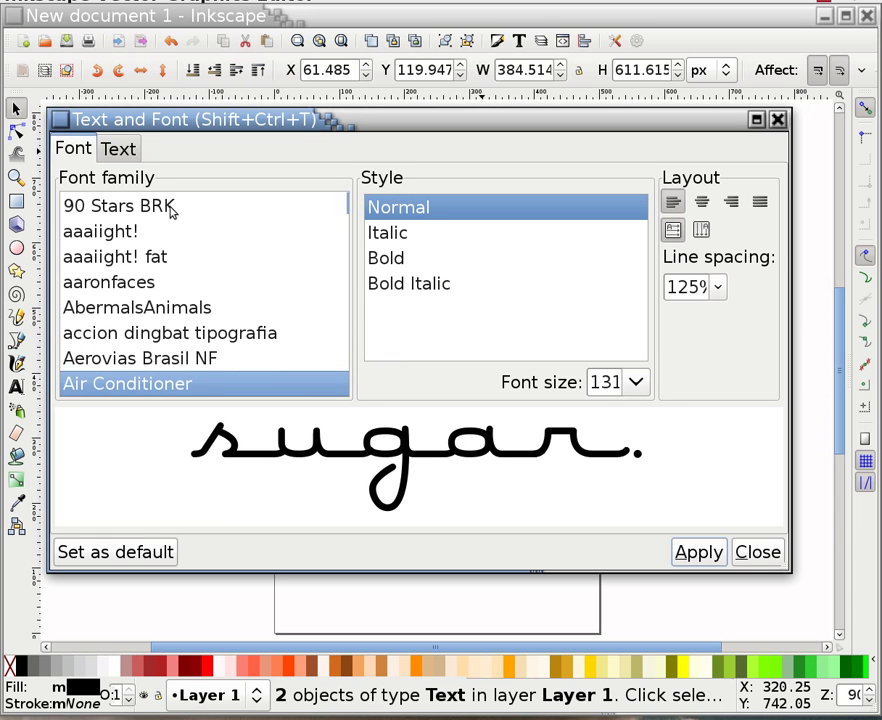
key(Down)
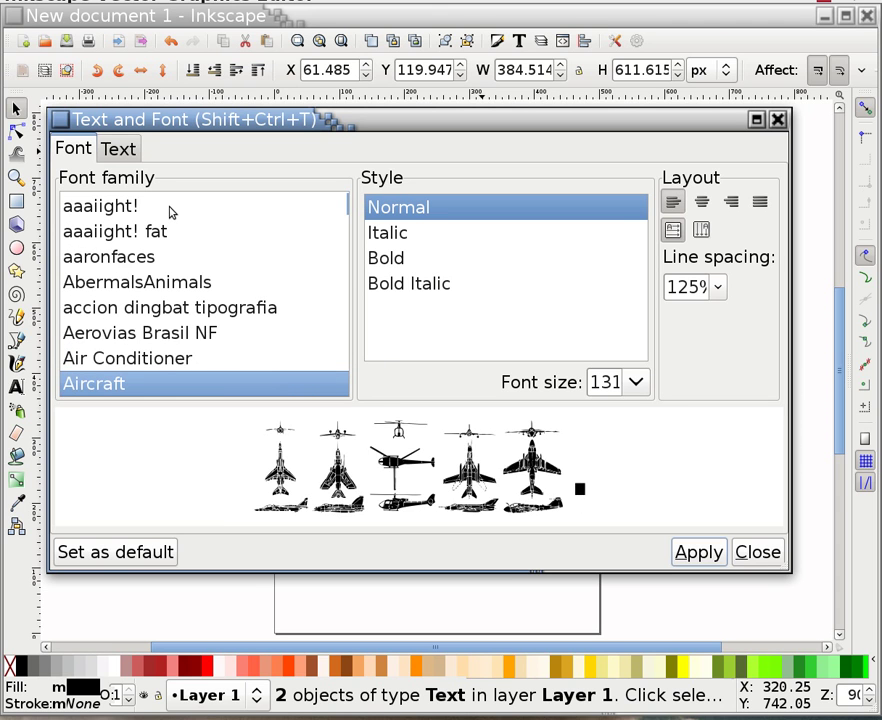
Step: Preview Aerovias Brasil NF, Aircraft, Airstream NF, All-Purpose Signs JL, Arial Black and Ballpark
key(Up)
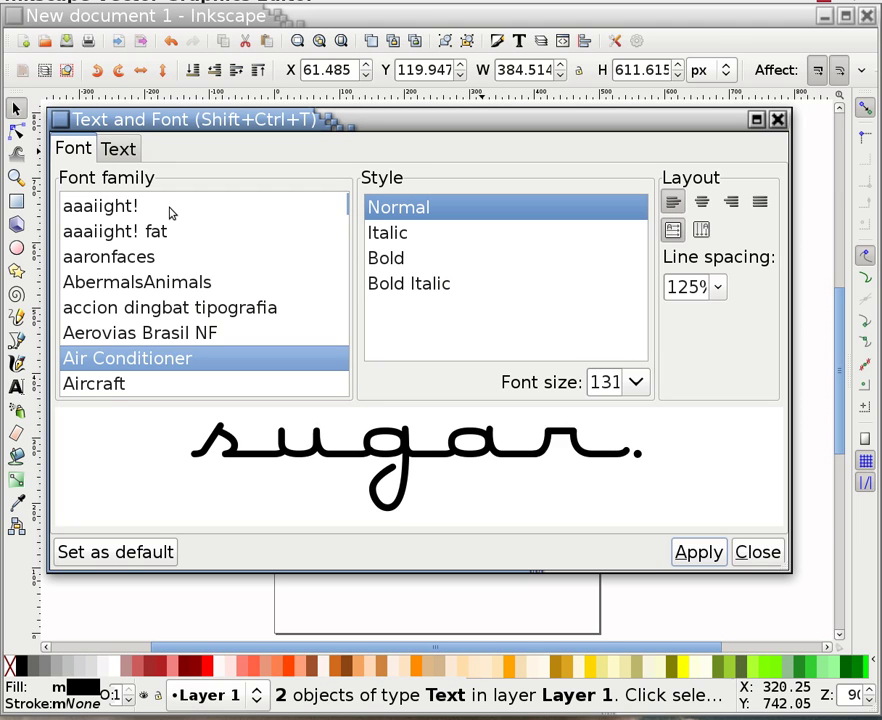
key(Up)
key(Down)
key(Down)
key(Down)
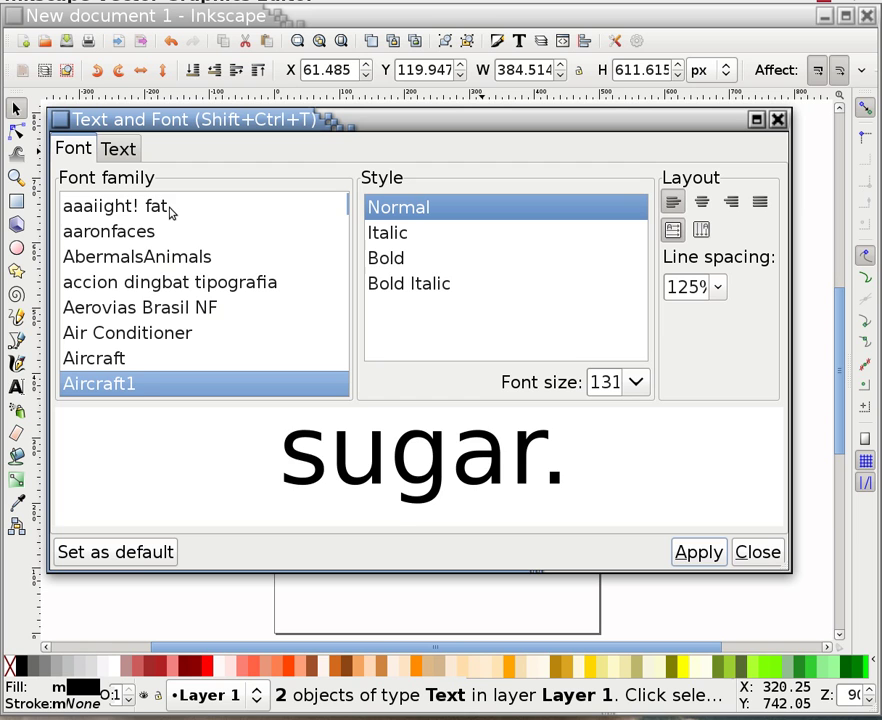
key(Down)
key(Down)
key(Down)
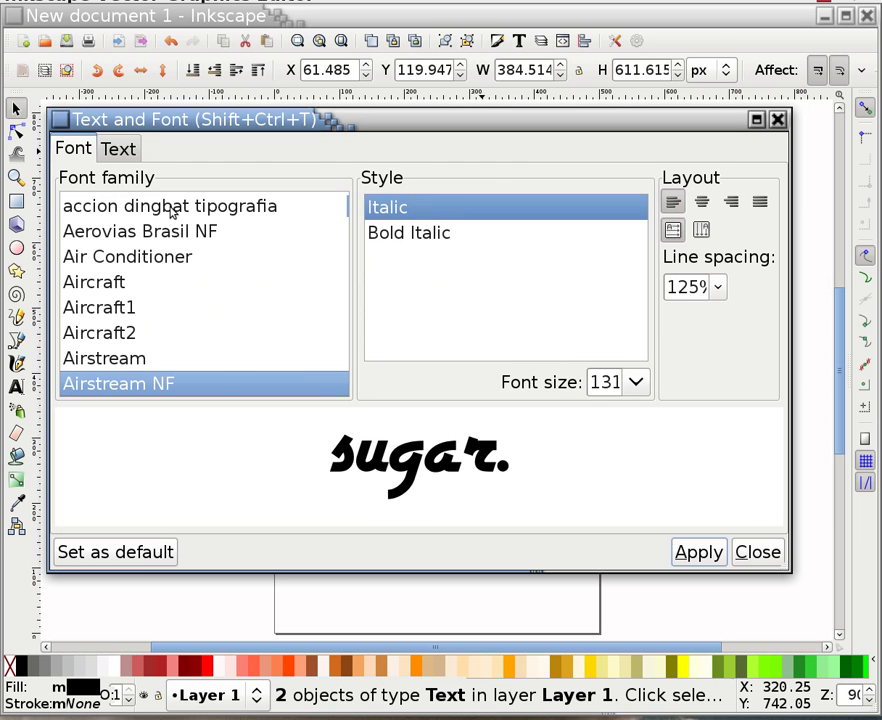
key(Down)
key(Down)
key(Down)
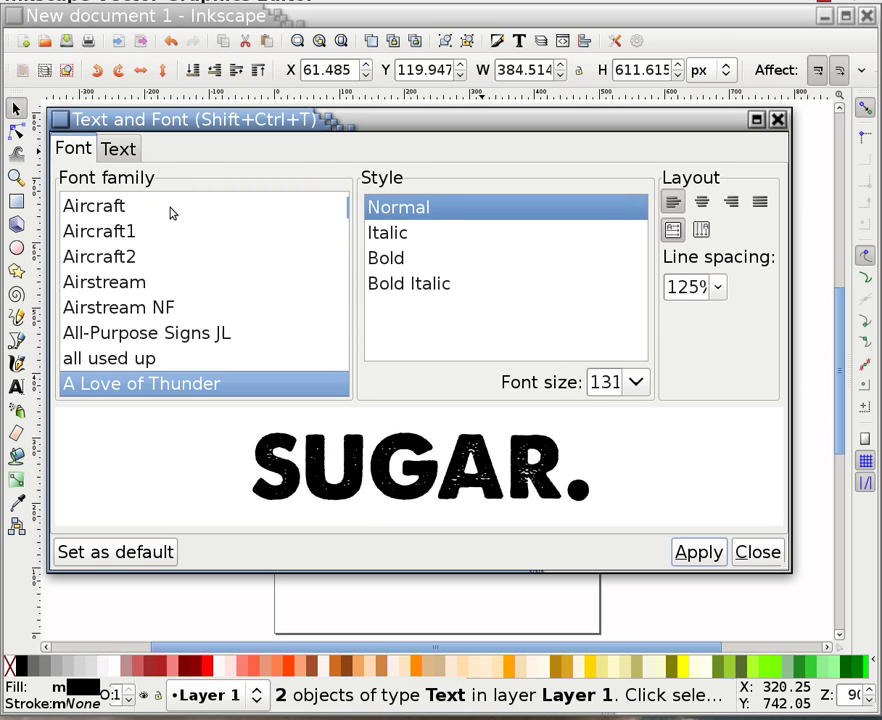
key(Down)
key(Down)
key(Down)
key(Down)
key(Down)
key(Down)
key(Down)
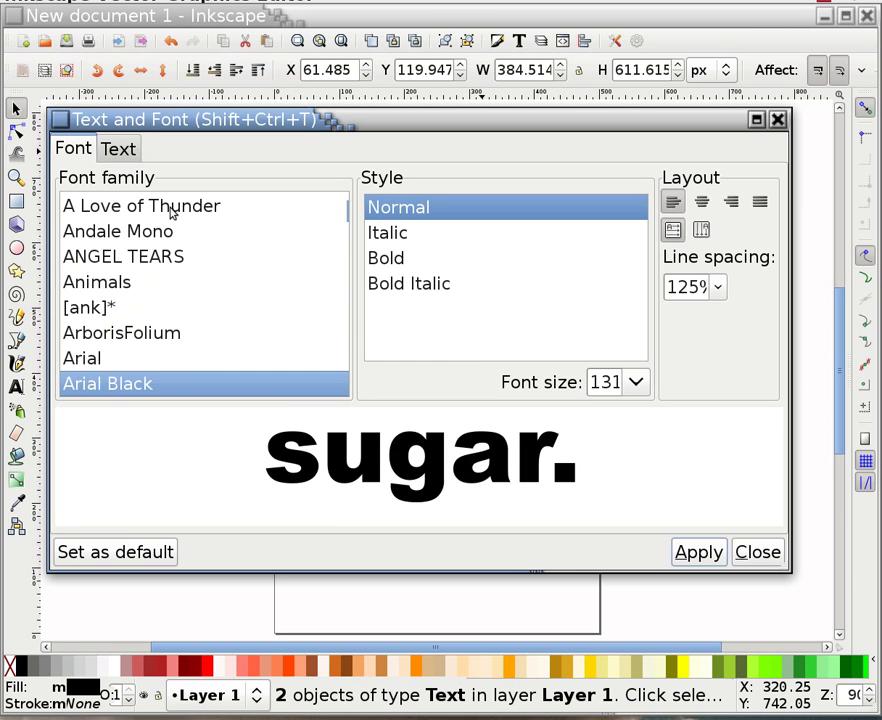
key(Down)
key(Down)
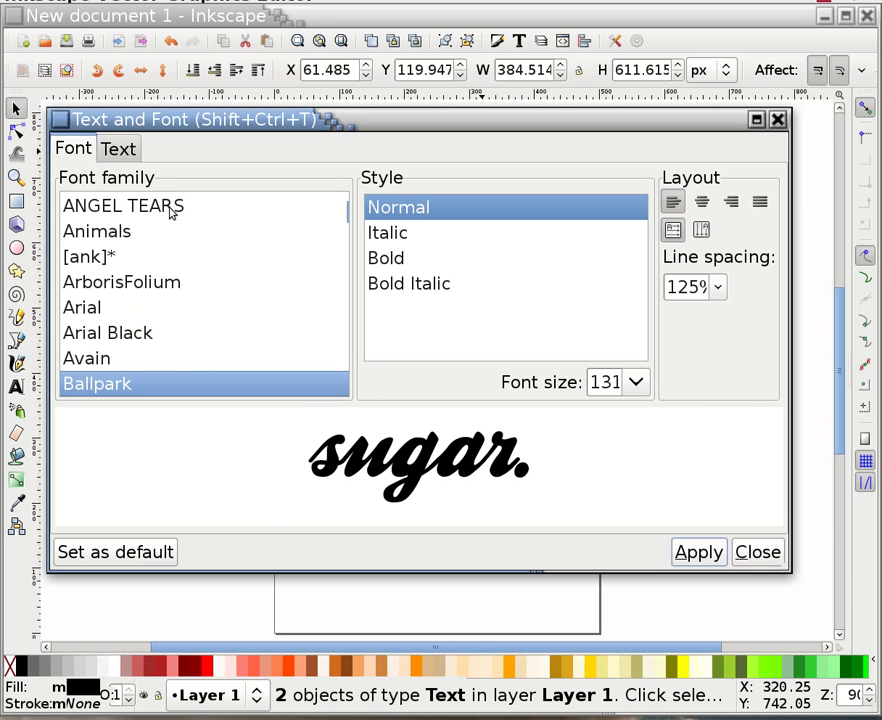
key(Down)
Step: Compare Beautiful ES, Bebas and Bebas Neue, then apply Bebas to both lines
key(Up)
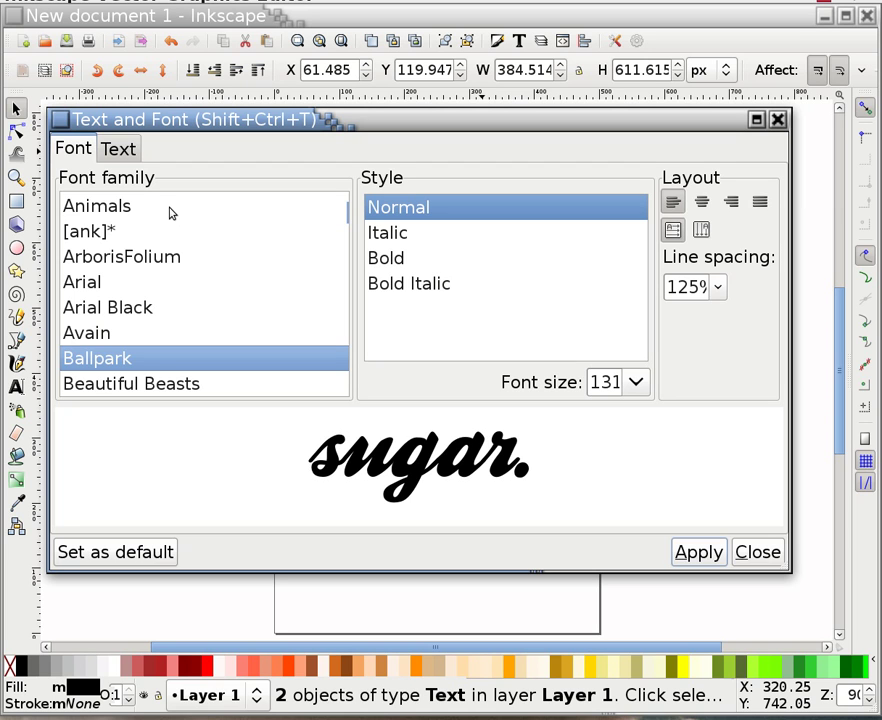
key(Down)
key(Down)
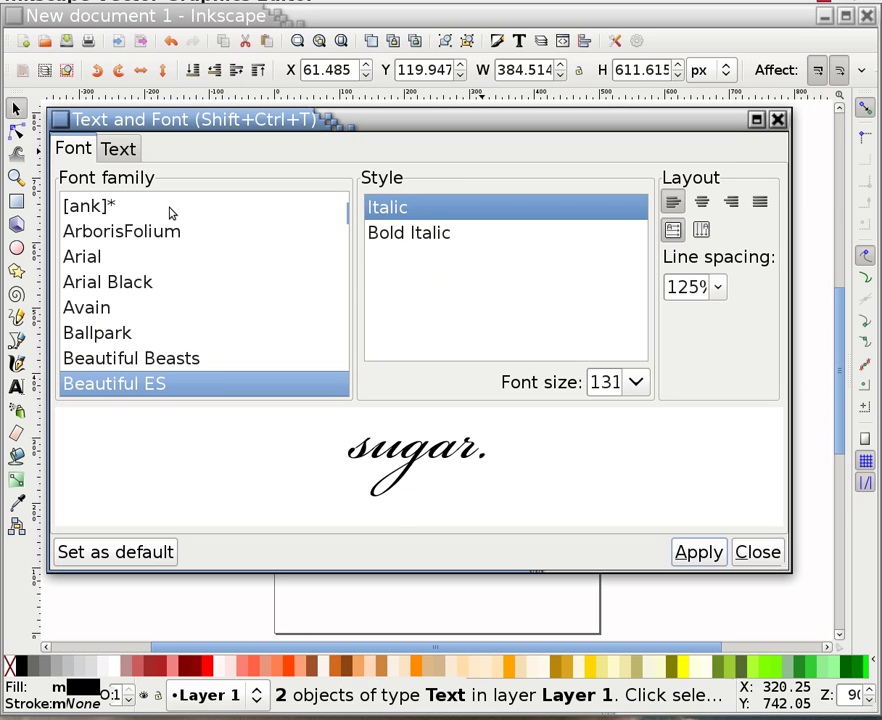
key(Down)
key(Up)
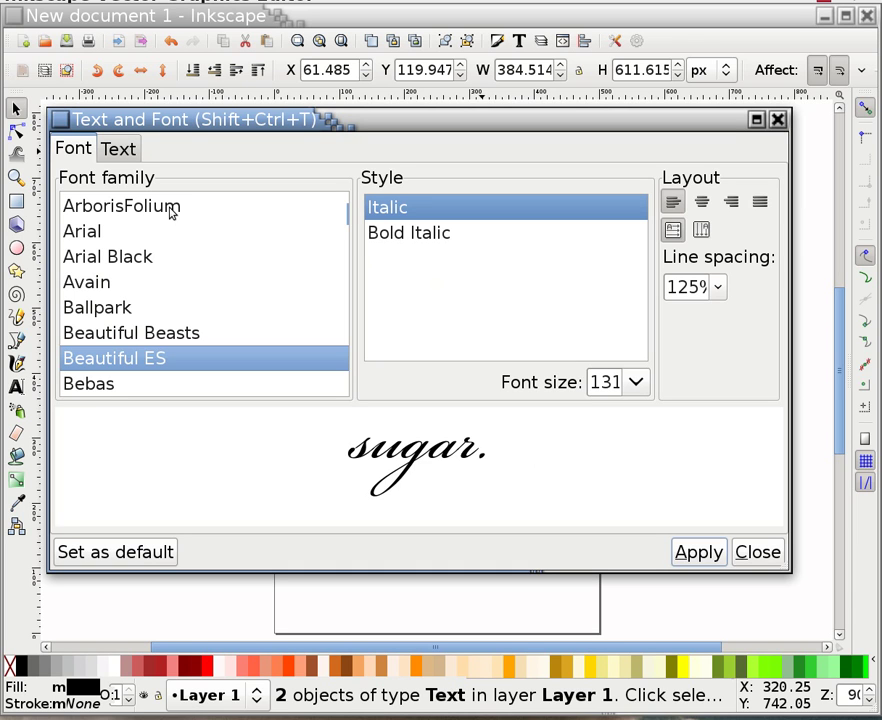
key(Down)
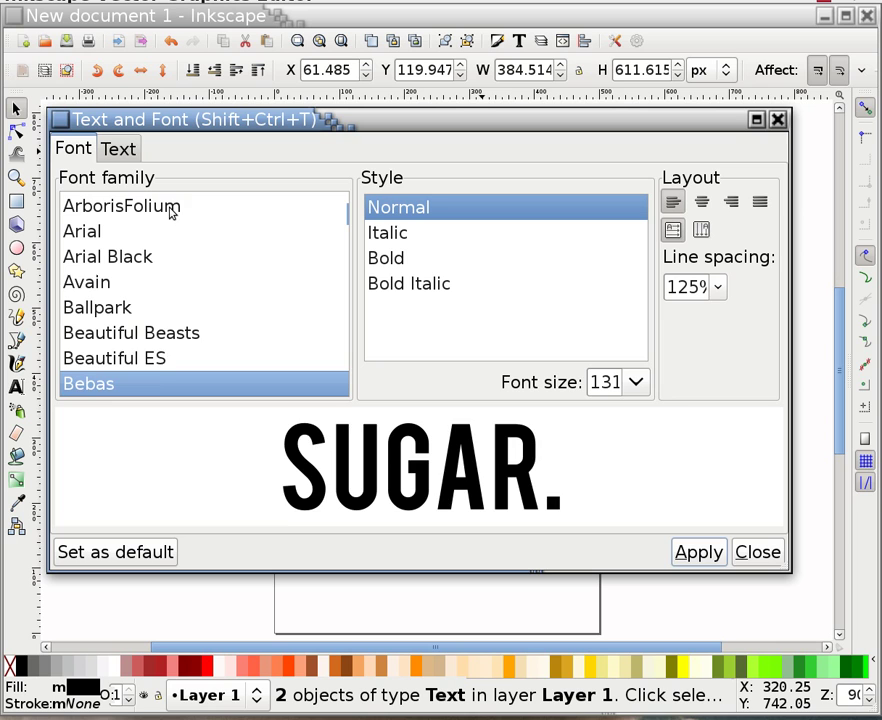
key(Down)
key(Up)
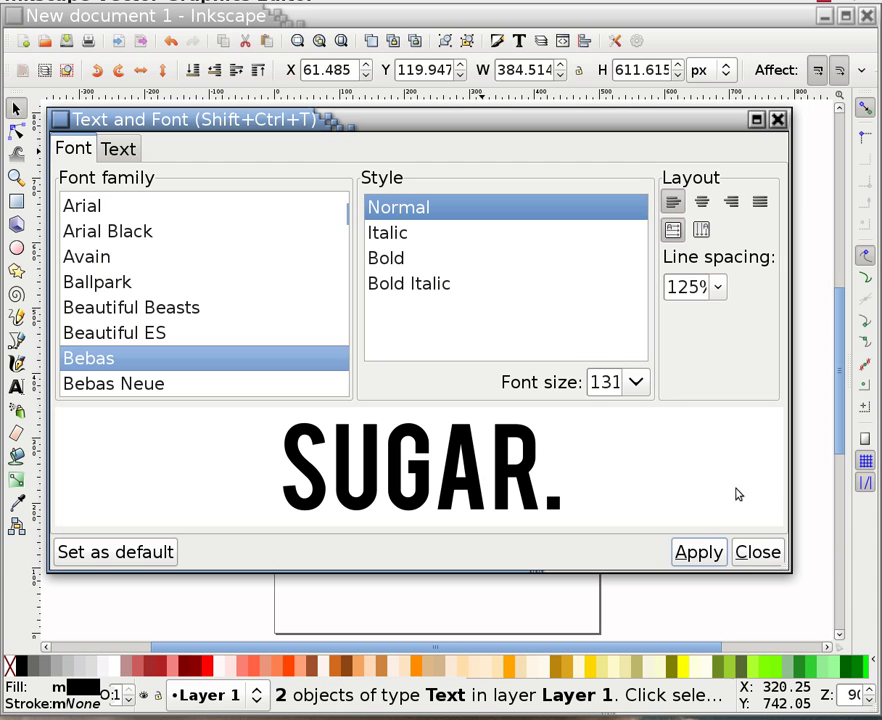
click(716, 554)
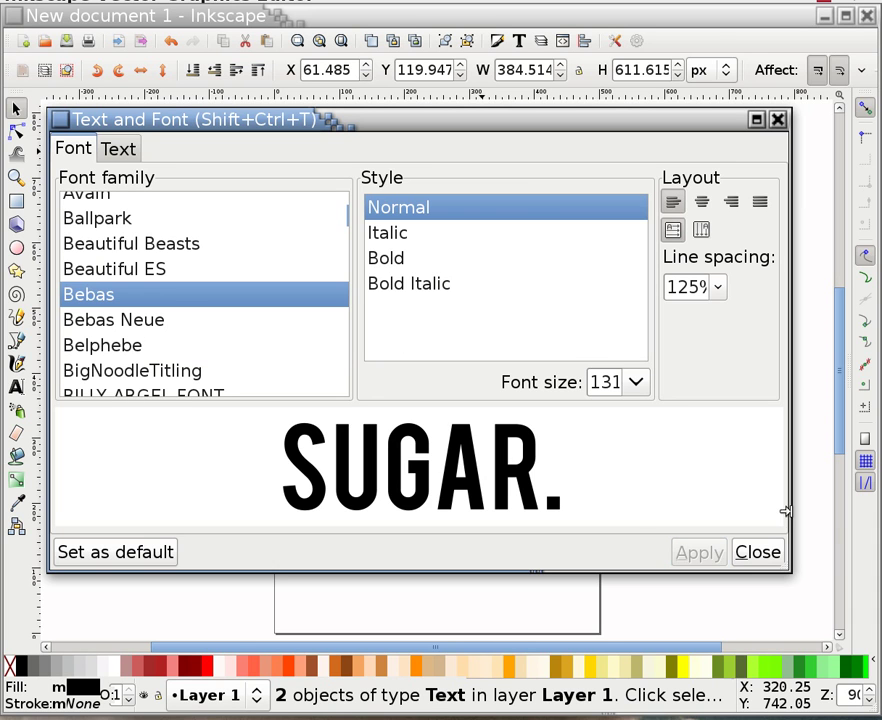
click(742, 562)
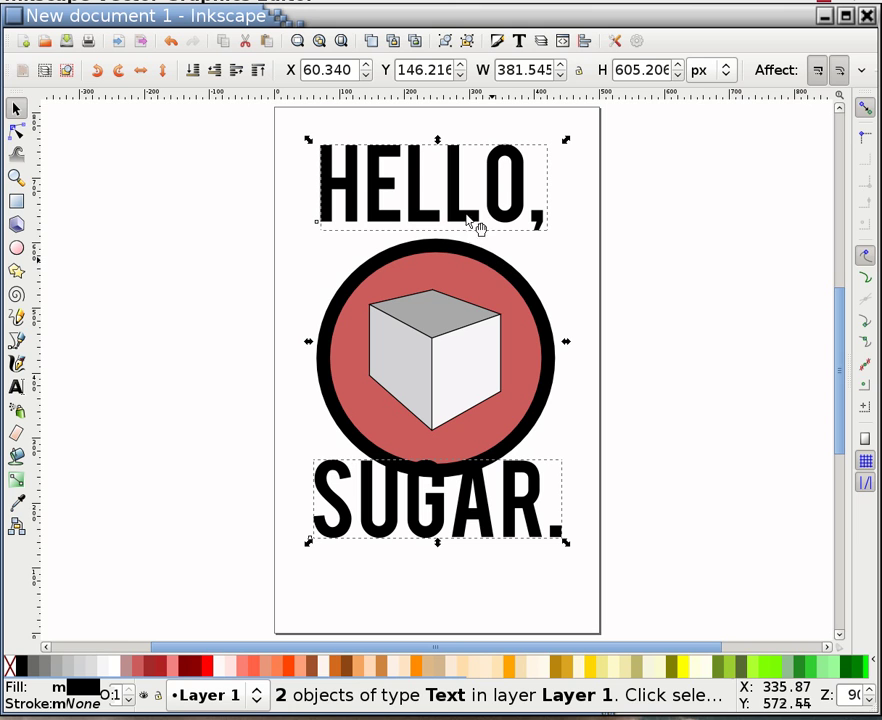
Step: Nudge HELLO, slightly down and stretch it wider and taller
key(Escape)
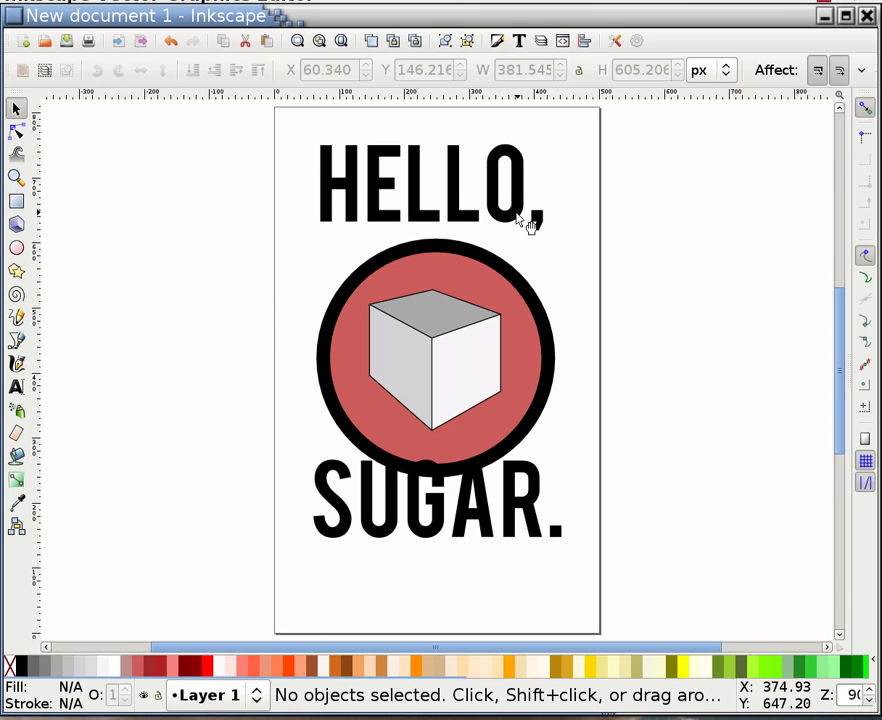
mouse_move(516, 230)
mouse_down()
mouse_move(521, 240)
mouse_move(518, 229)
mouse_up()
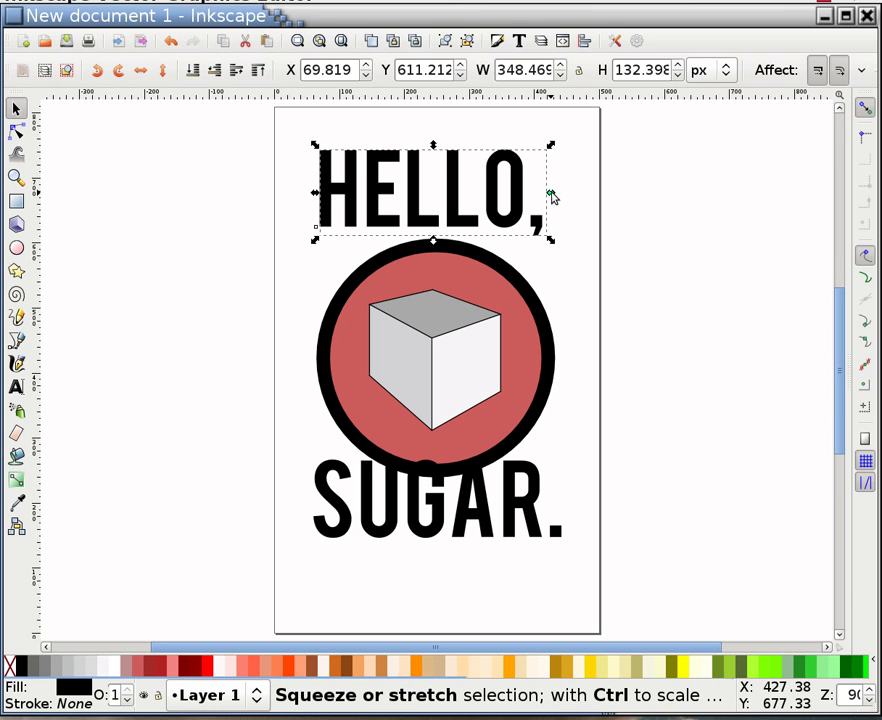
drag(557, 196, 583, 191)
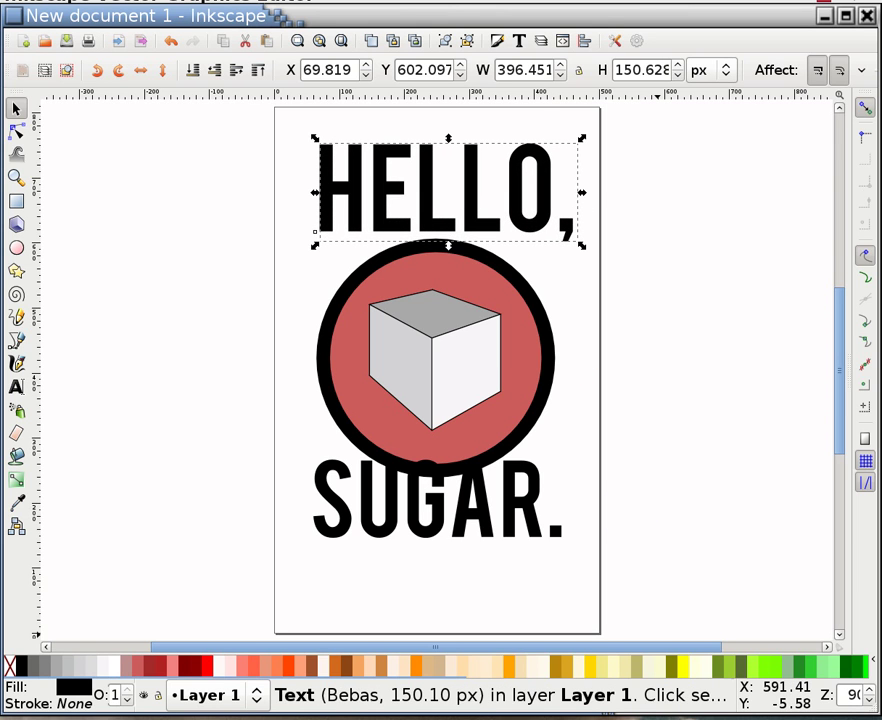
Step: Move SUGAR. lower beneath the circle and scale it up to about 106%
click(492, 533)
drag(492, 537, 497, 560)
drag(576, 535, 592, 534)
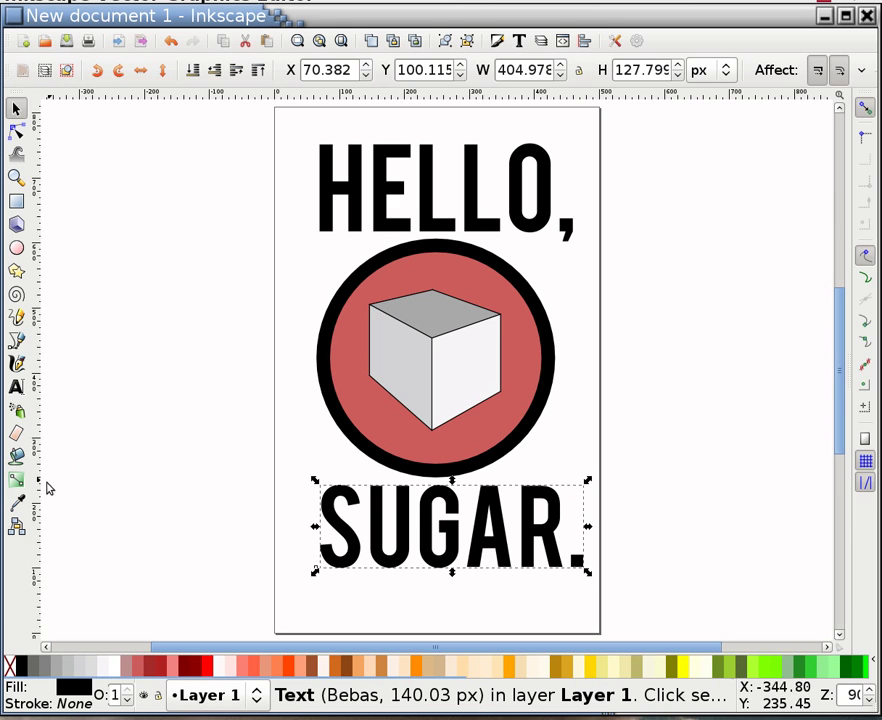
Step: Add two vertical guides and fit SUGAR. exactly between them
drag(213, 477, 316, 444)
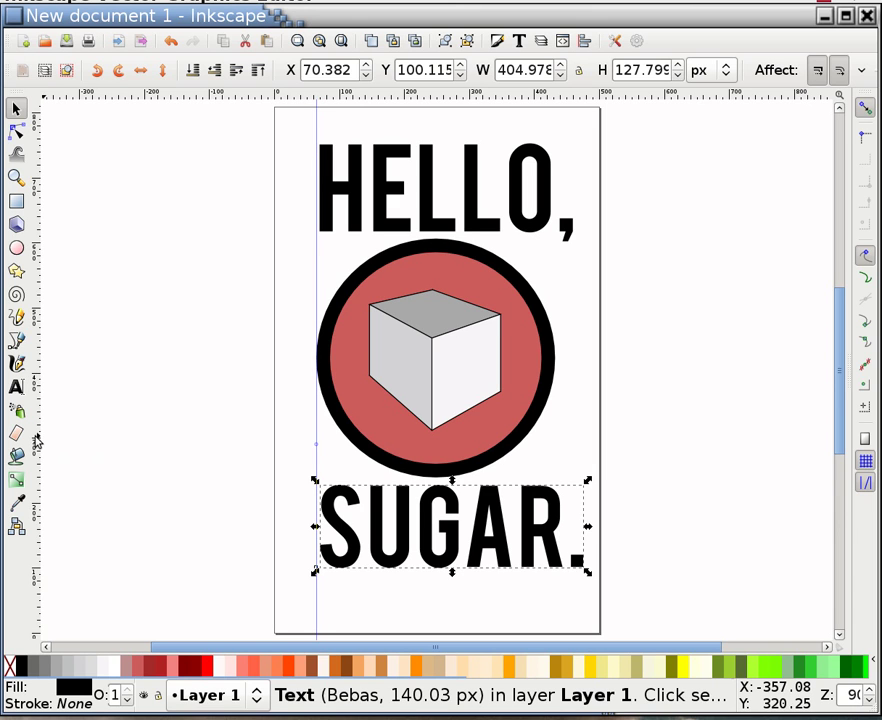
drag(36, 425, 558, 391)
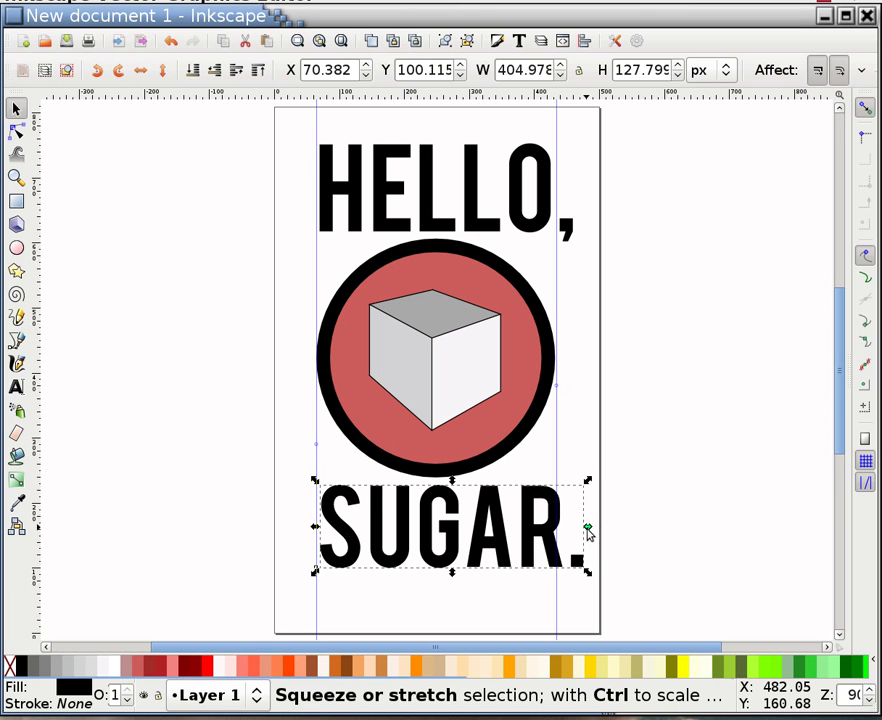
mouse_move(569, 533)
mouse_down()
mouse_move(590, 529)
mouse_move(583, 531)
mouse_up()
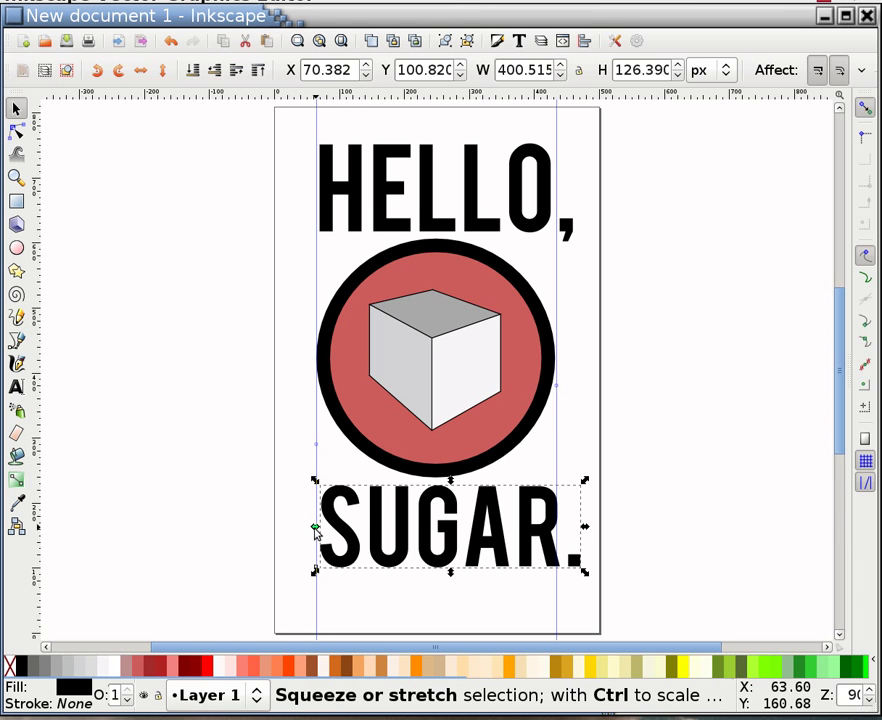
drag(315, 531, 313, 535)
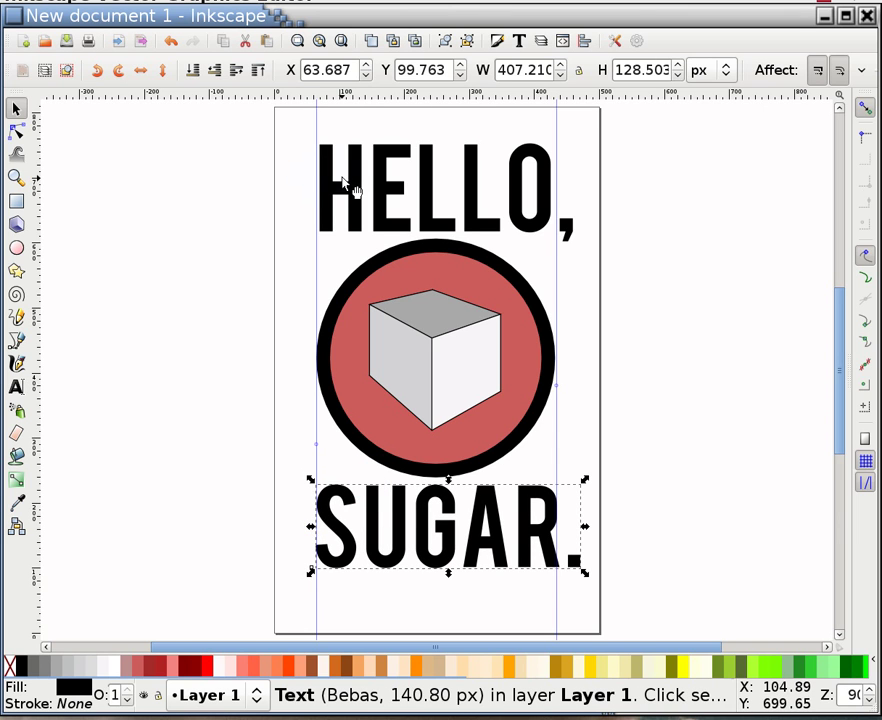
Step: Stretch HELLO, out to both guides to match SUGAR., then select the cube
click(346, 189)
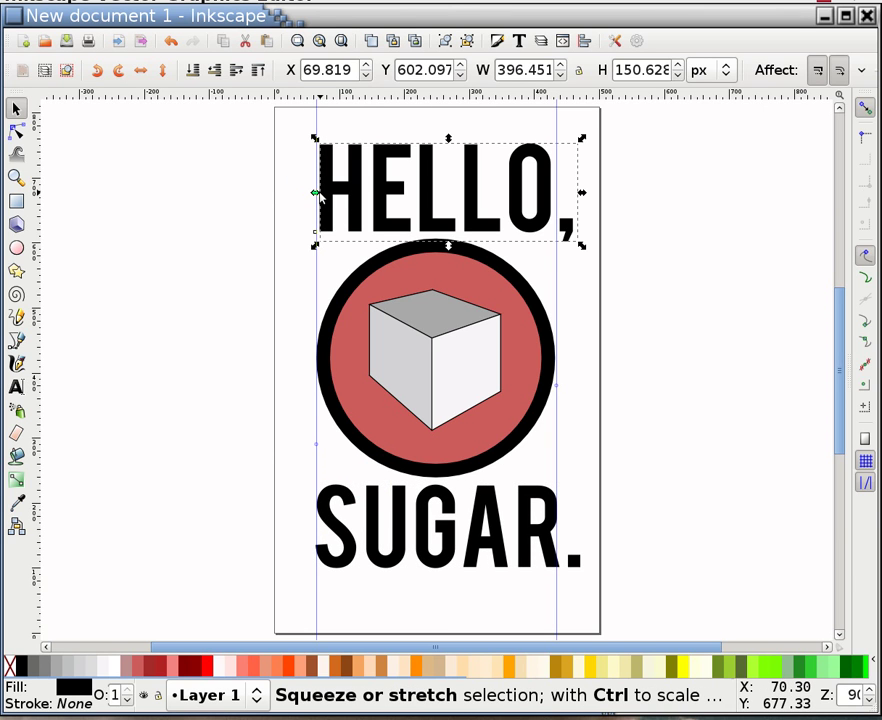
drag(318, 195, 310, 195)
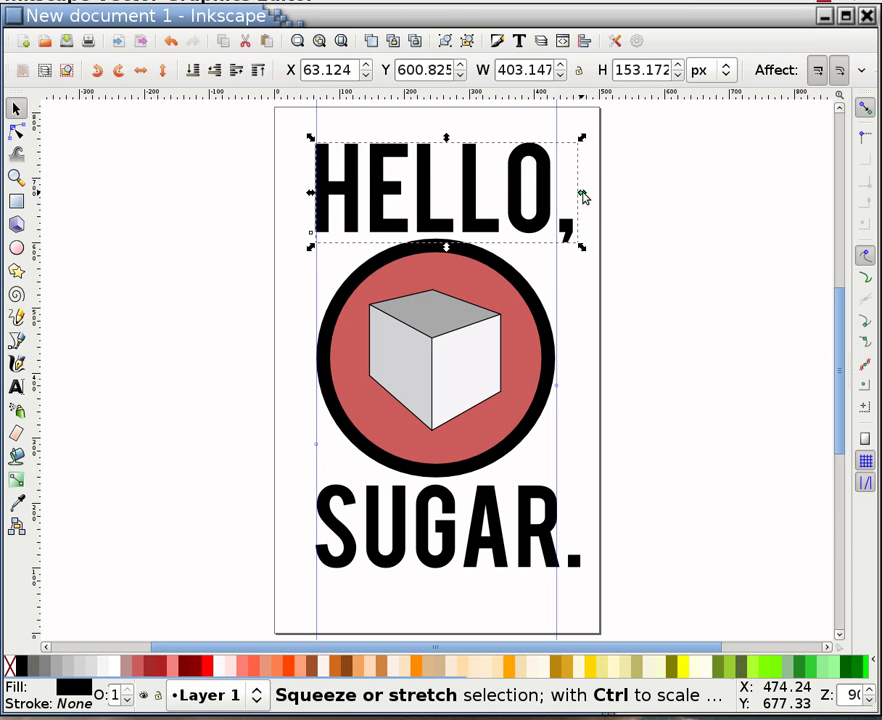
drag(583, 195, 594, 198)
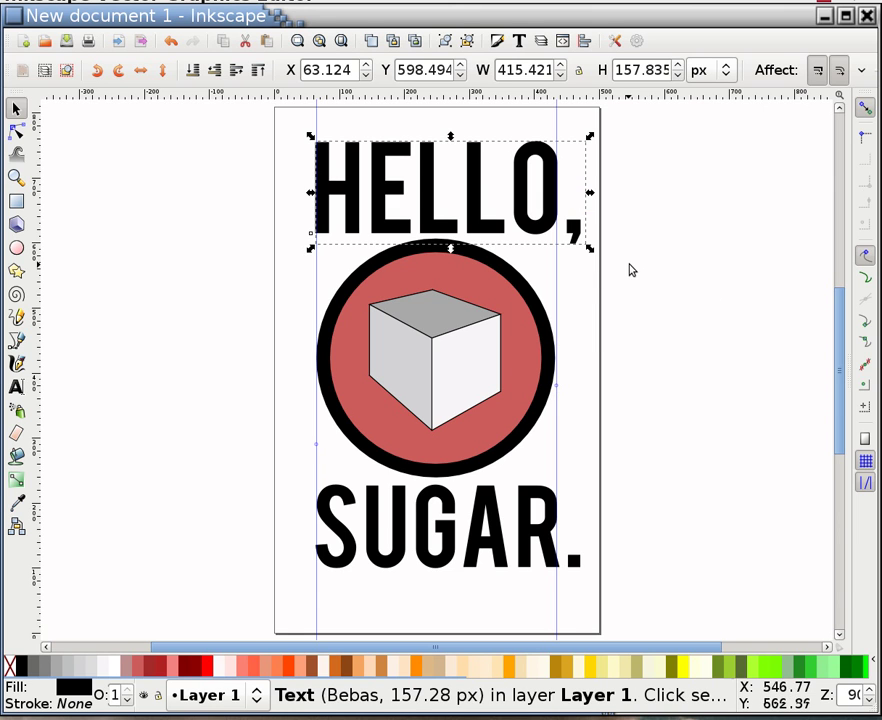
drag(630, 266, 163, 445)
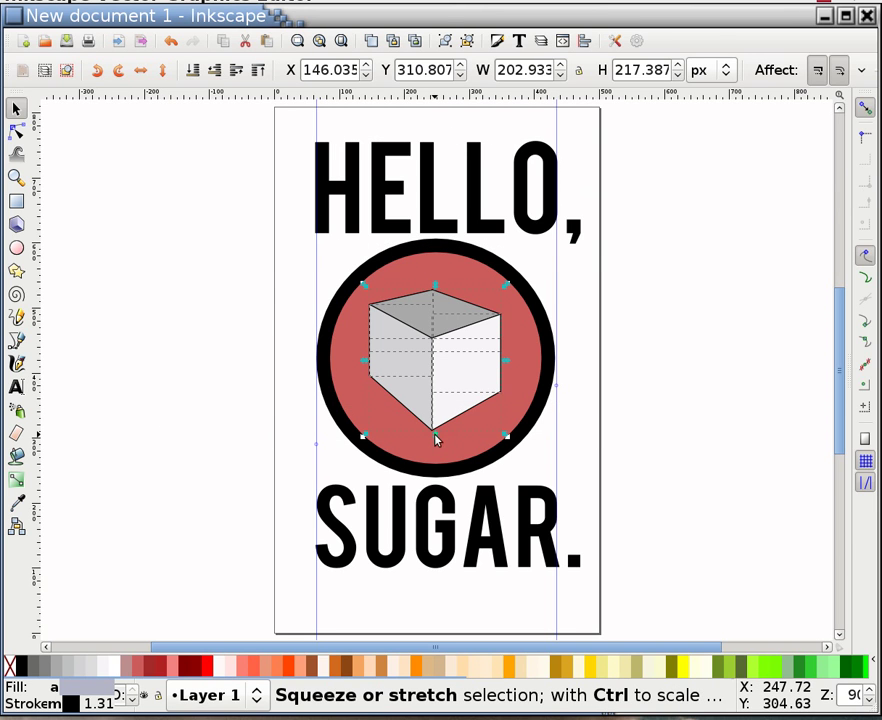
Step: Enlarge the cube to about 127%, nudge it 2 px right, and rotate it about -11.62°
key(ctrl)
drag(435, 436, 440, 453)
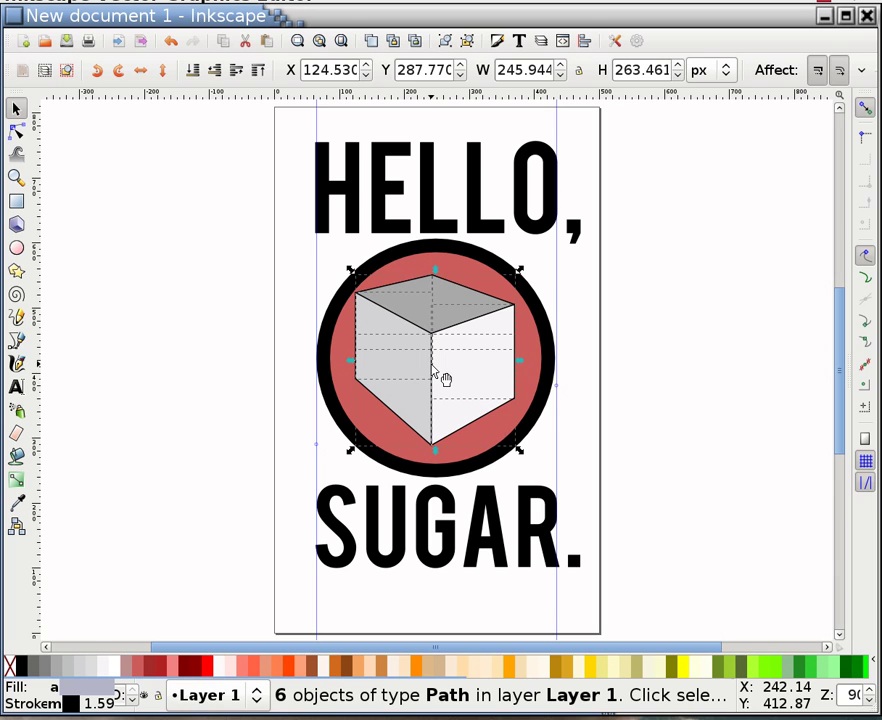
key(Right)
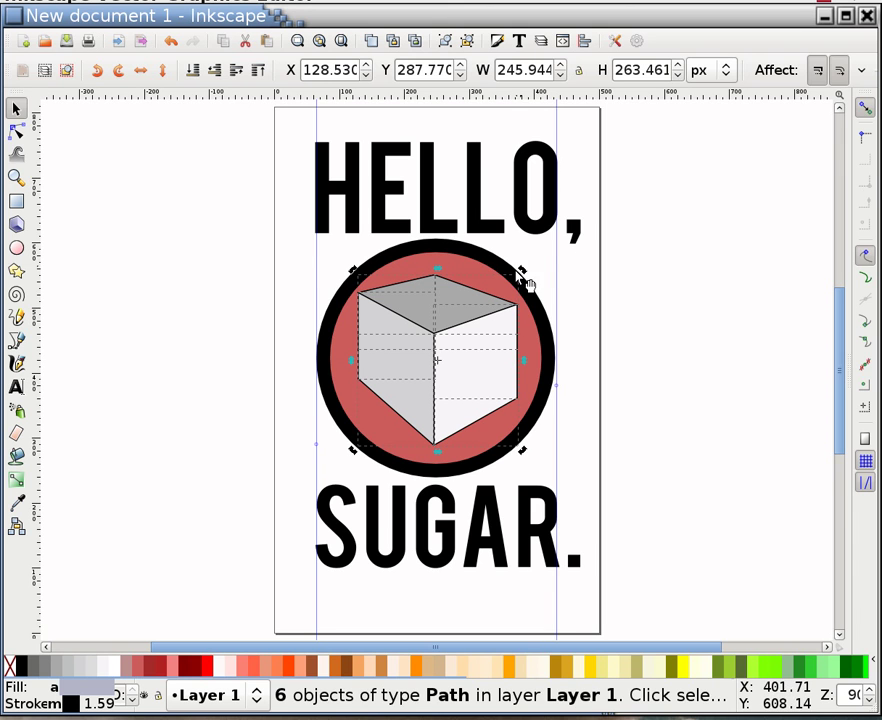
drag(523, 272, 541, 293)
drag(728, 296, 711, 293)
click(711, 293)
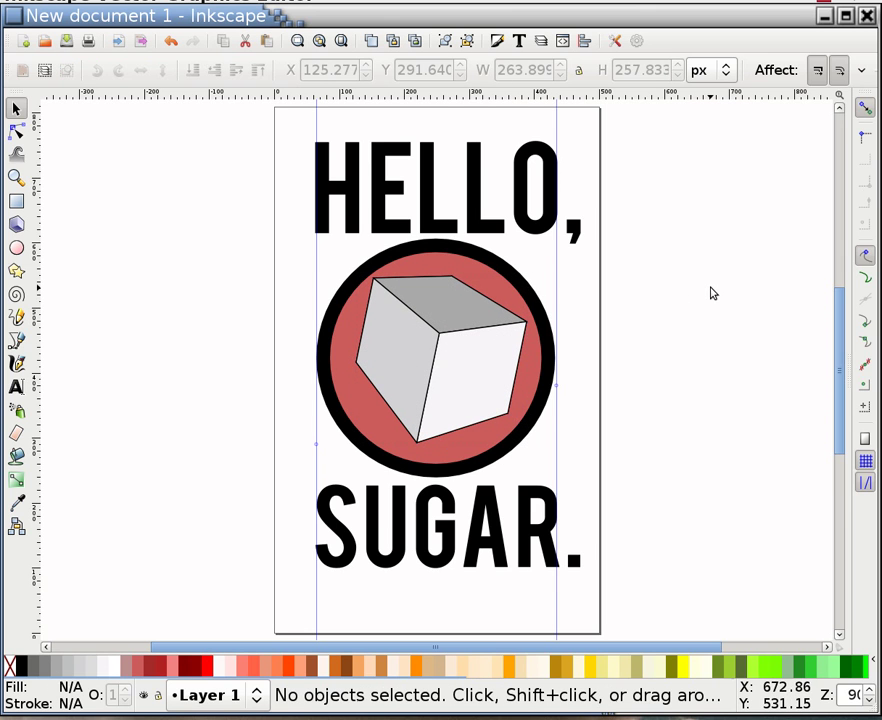
Step: Raise HELLO, slightly and nudge SUGAR. down with the arrow key
click(491, 222)
drag(491, 222, 491, 224)
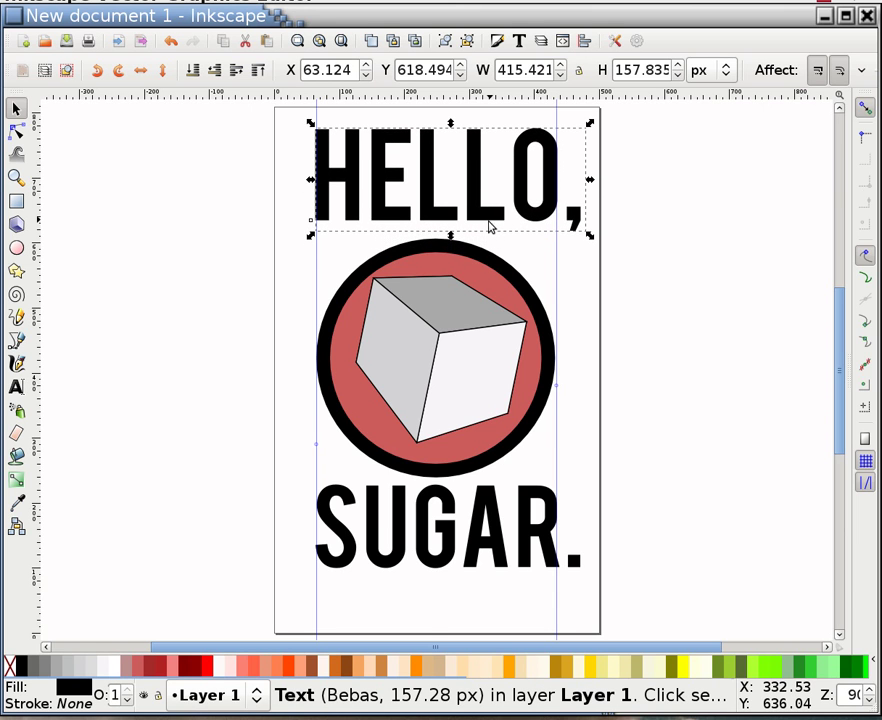
click(486, 568)
key(Down)
key(Down)
key(Down)
key(Down)
key(Down)
key(Down)
key(Down)
key(Down)
key(Down)
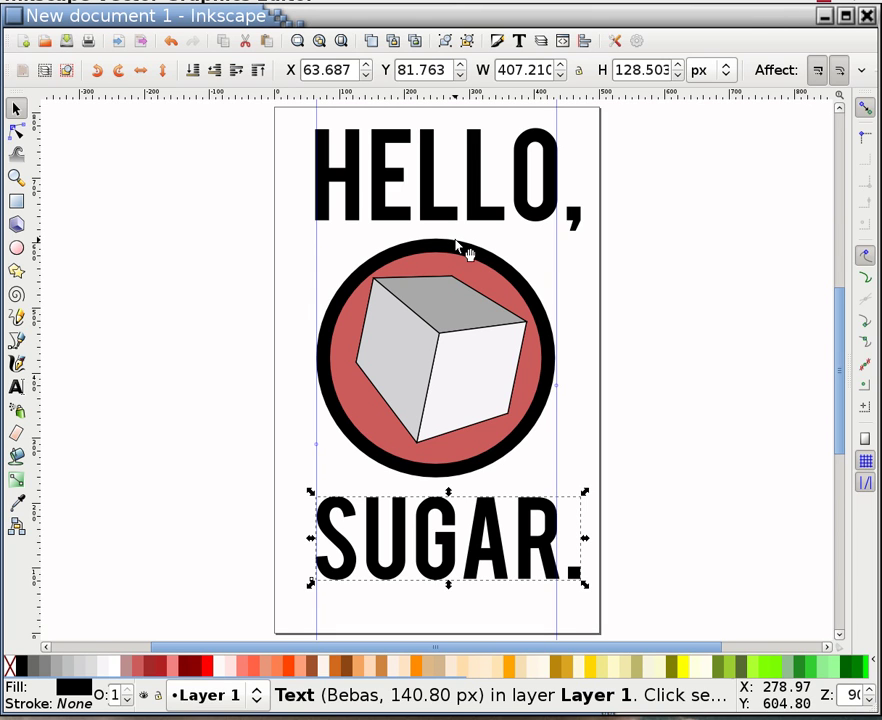
click(610, 338)
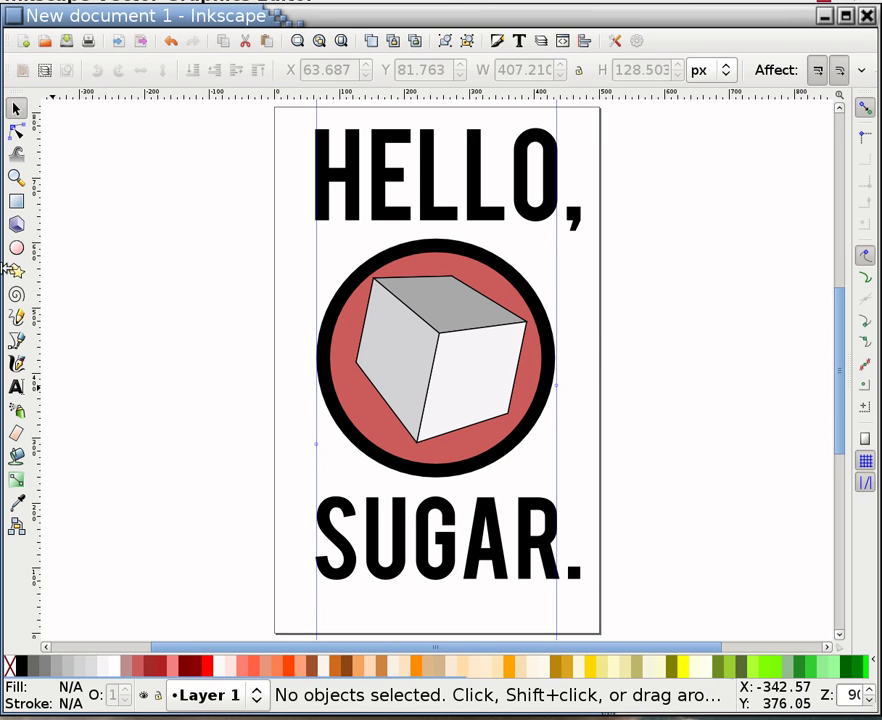
Step: Draw a page-sized rectangle without stroke, lower it to the bottom, and fill it peachpuff
click(17, 201)
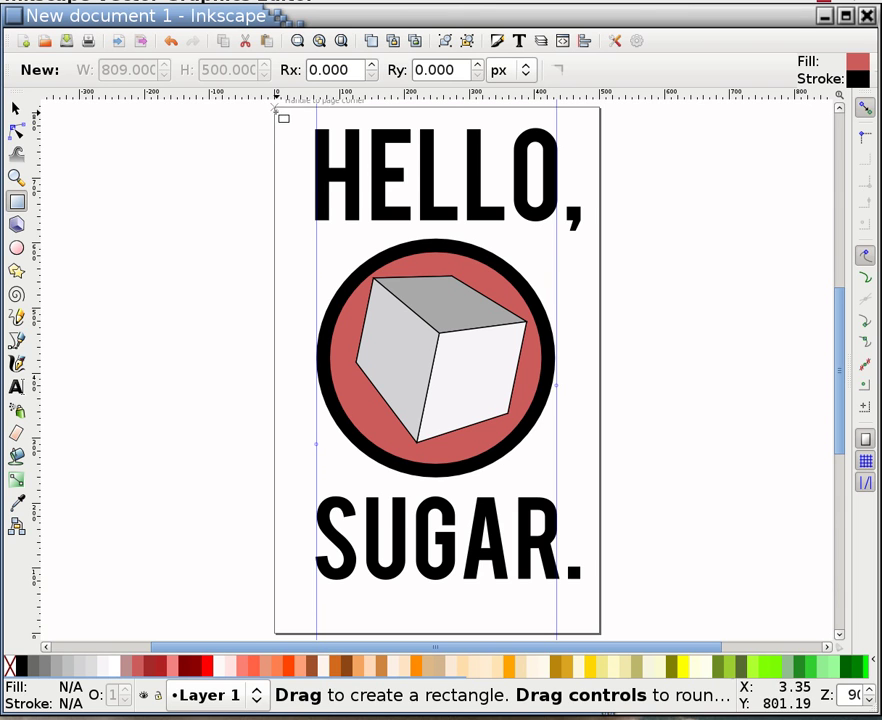
drag(278, 110, 600, 632)
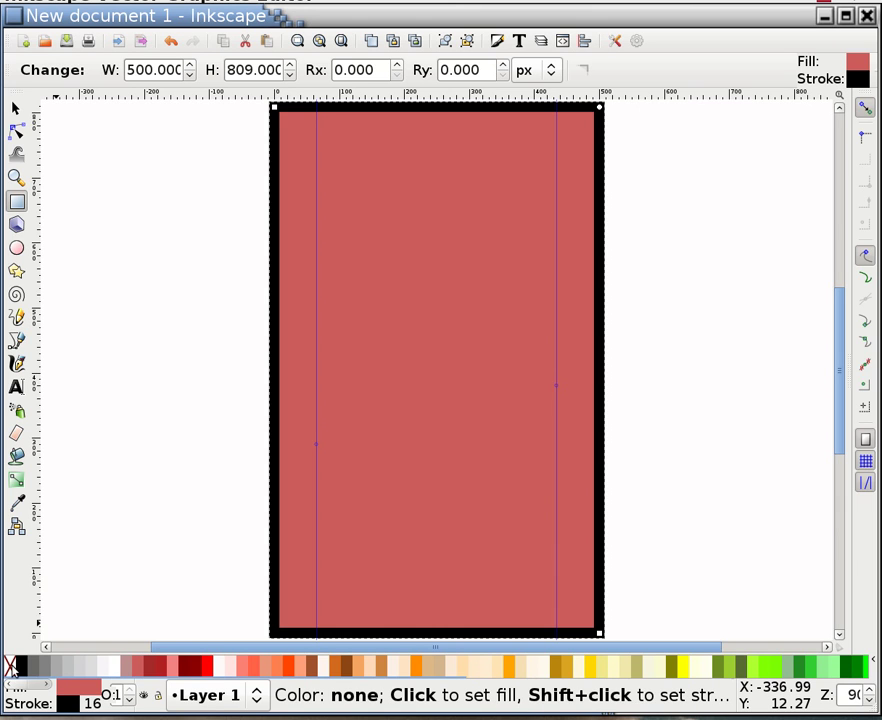
shift+click(10, 668)
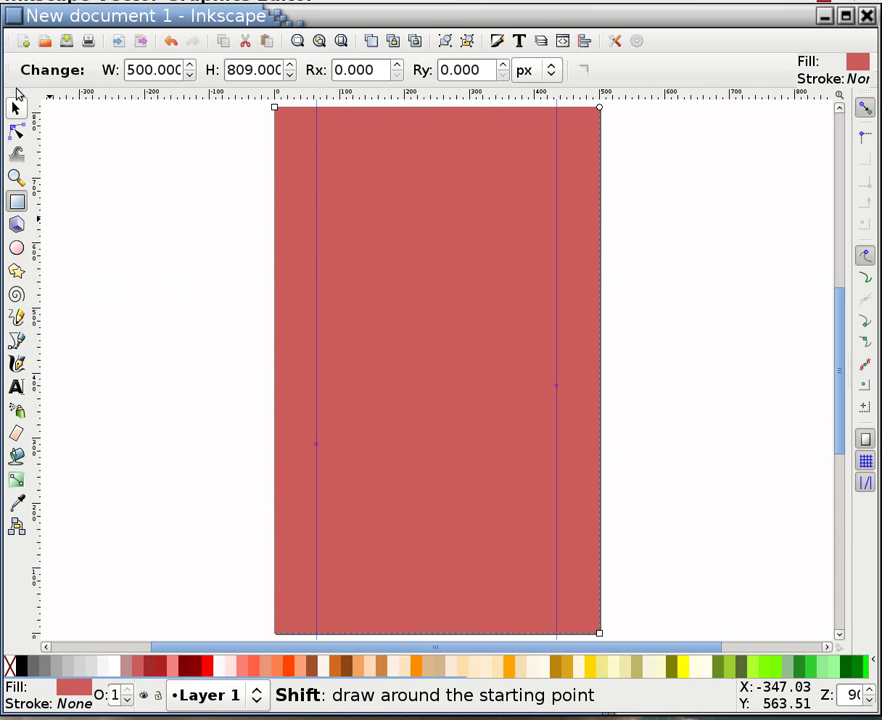
click(17, 112)
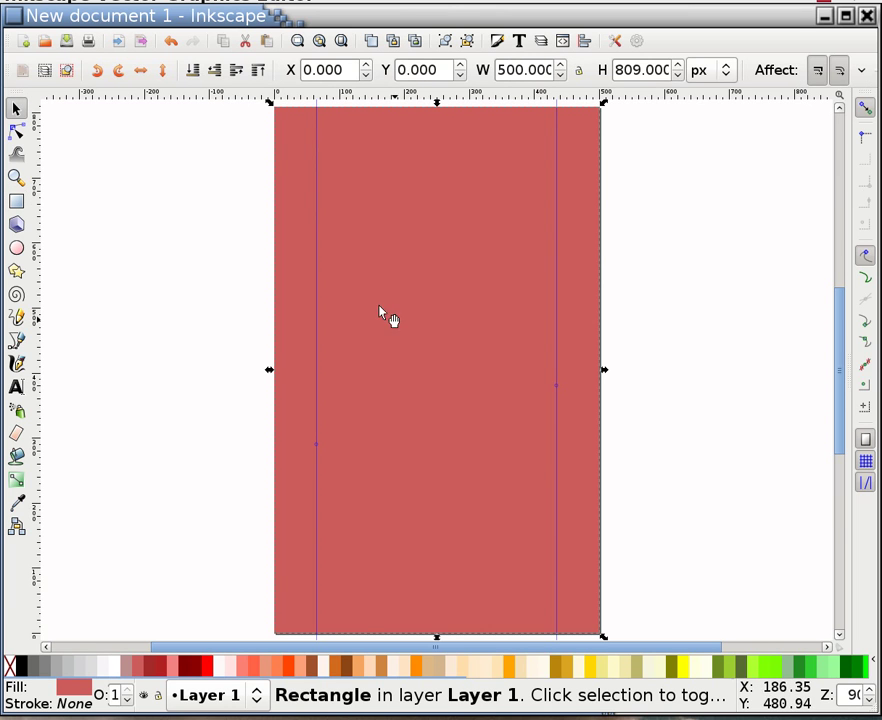
click(197, 78)
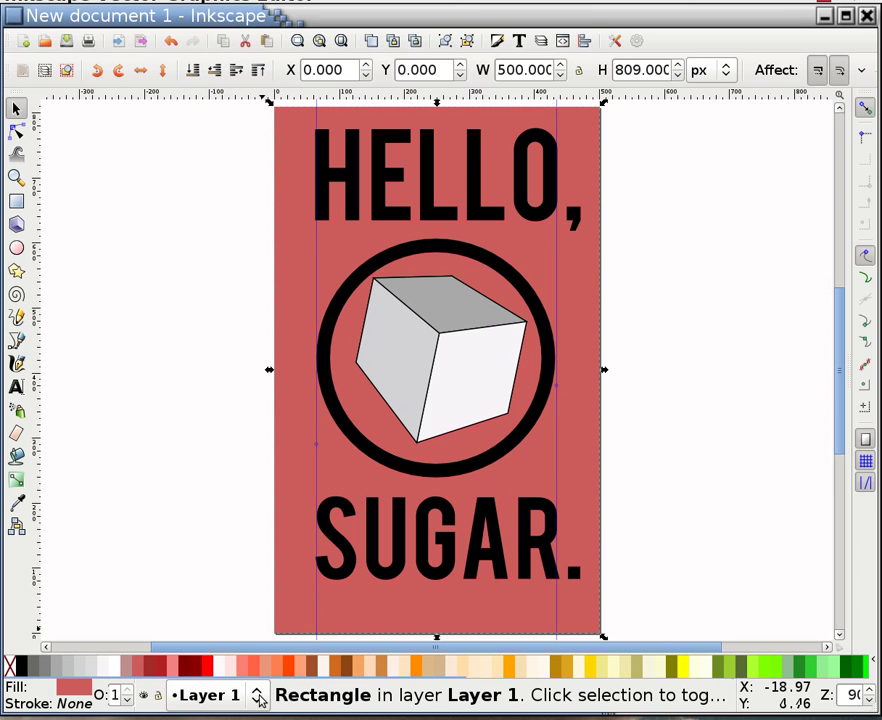
click(367, 669)
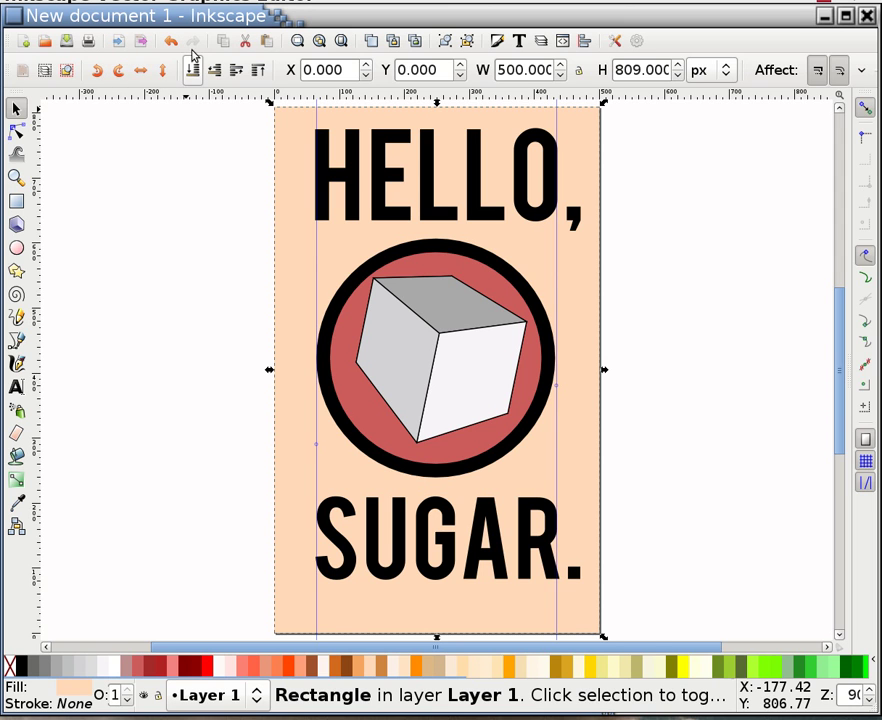
click(111, 46)
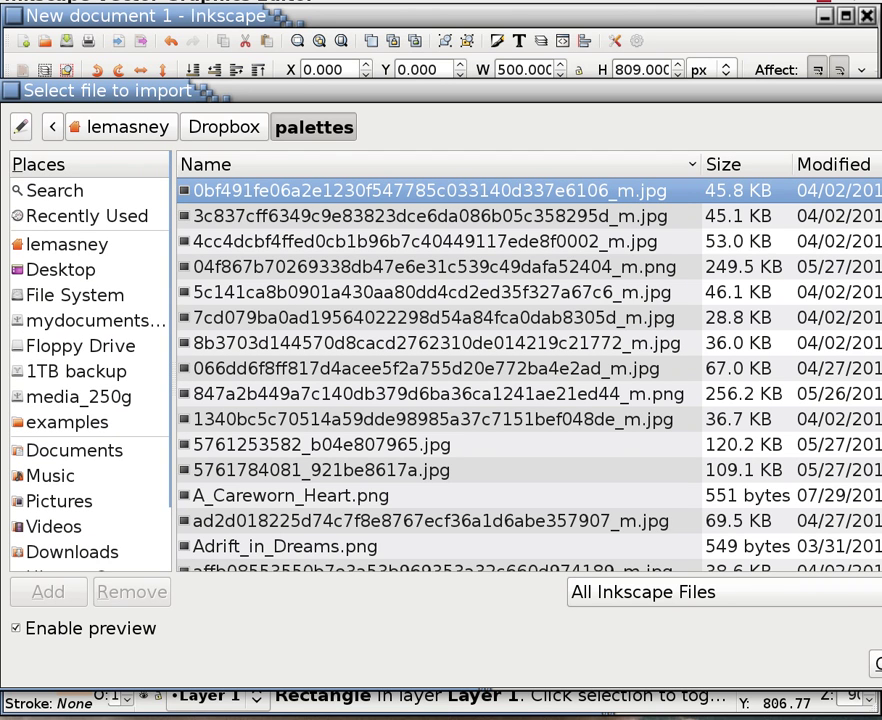
Step: Shrink the import window and browse the palette previews, selecting Avacado.png
drag(878, 706, 745, 632)
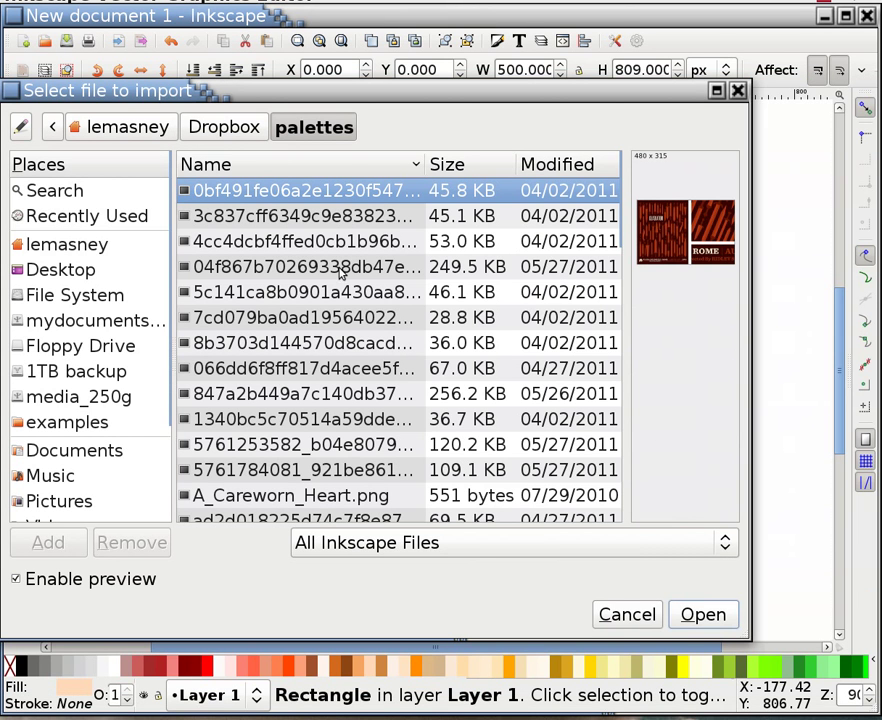
click(309, 227)
key(Down)
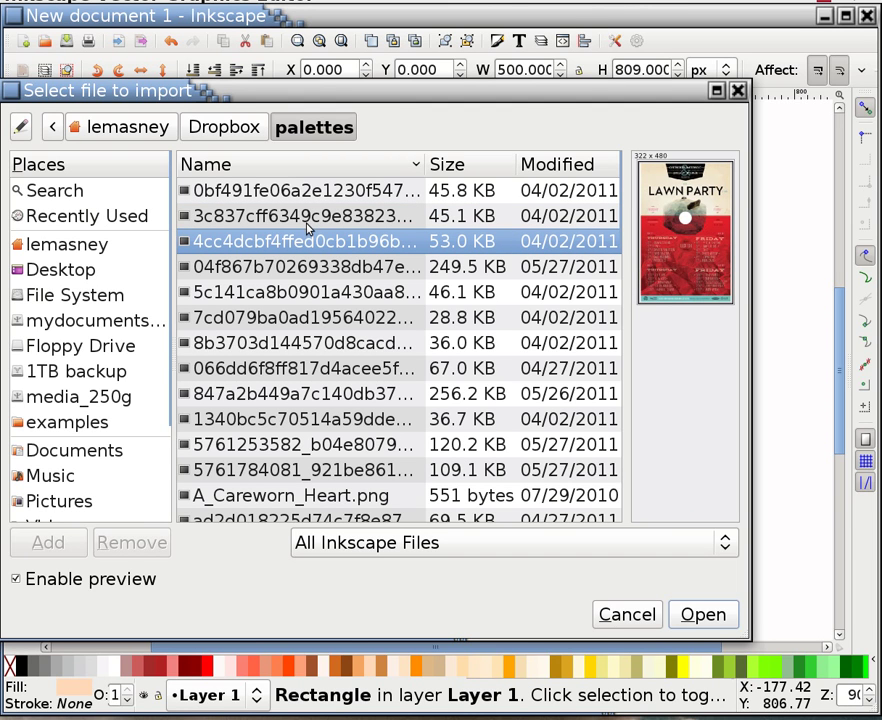
key(Down)
key(Down)
key(Down)
key(Down)
key(Down)
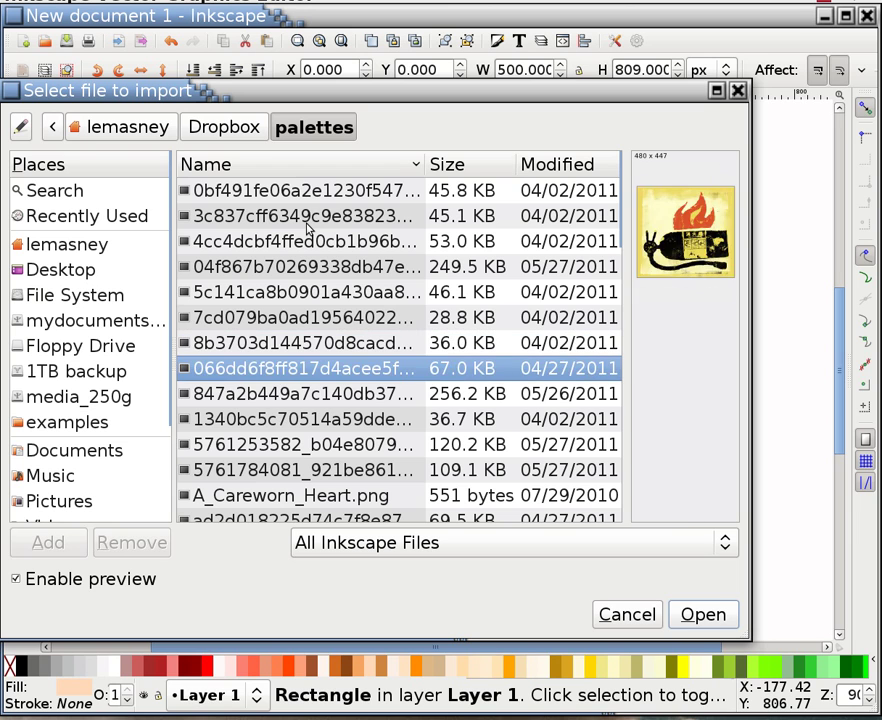
key(Down)
key(Down)
key(Down)
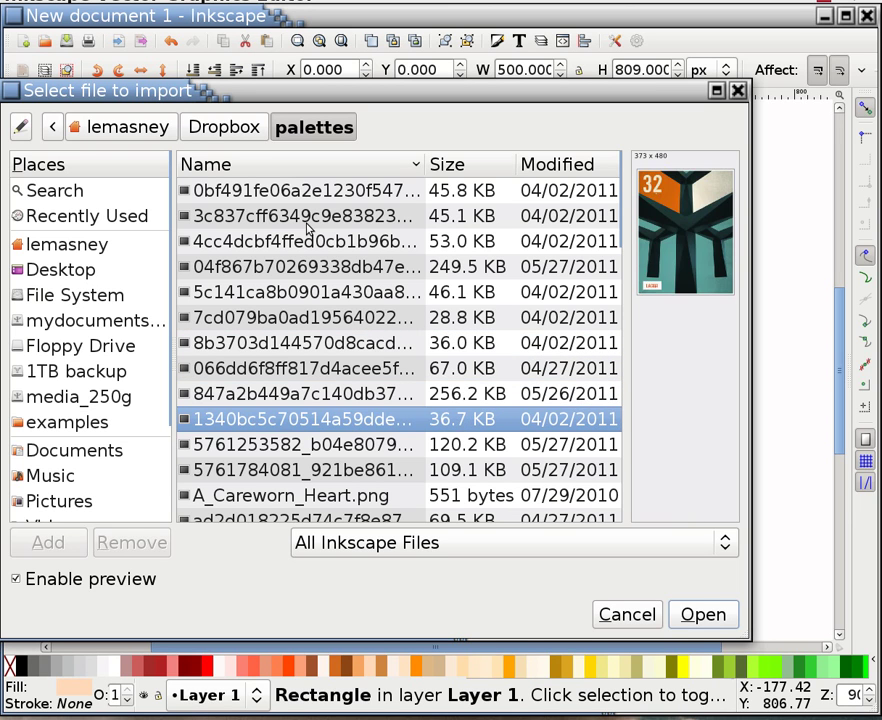
key(Down)
key(Down)
key(Down)
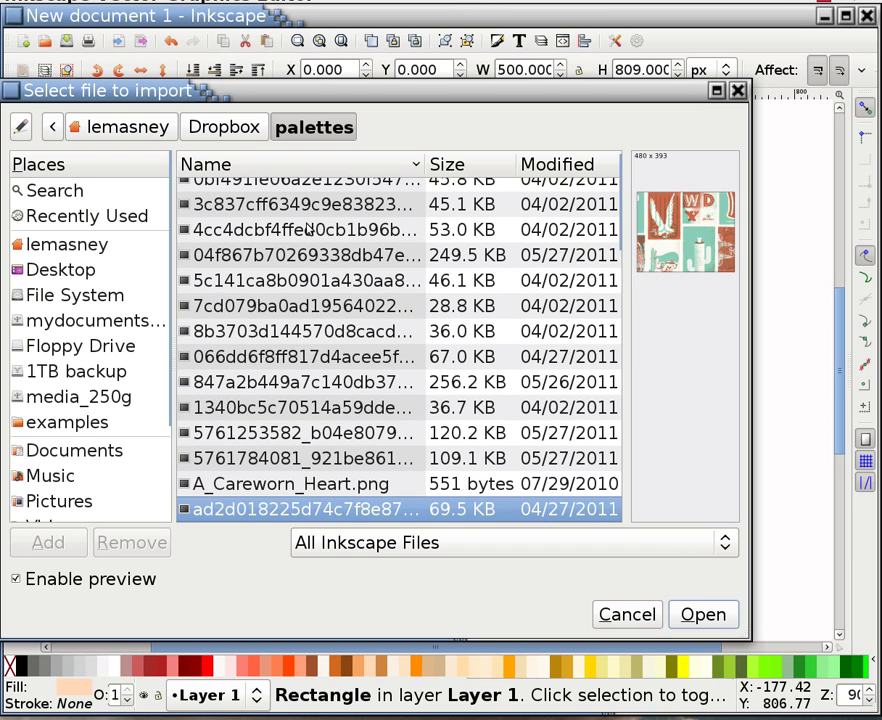
key(Down)
key(Down)
key(Down)
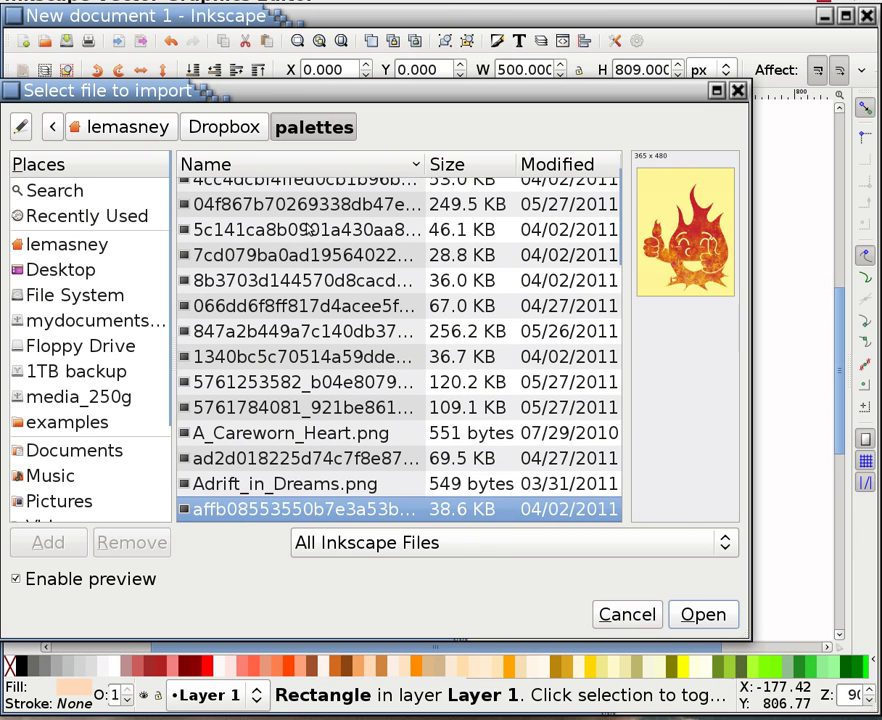
key(Up)
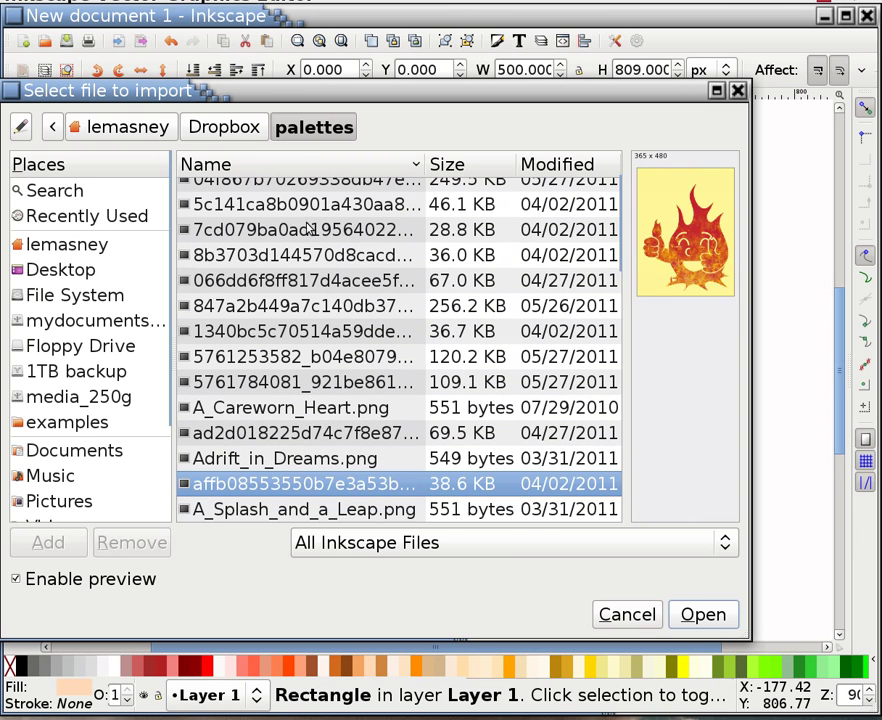
key(Down)
key(Down)
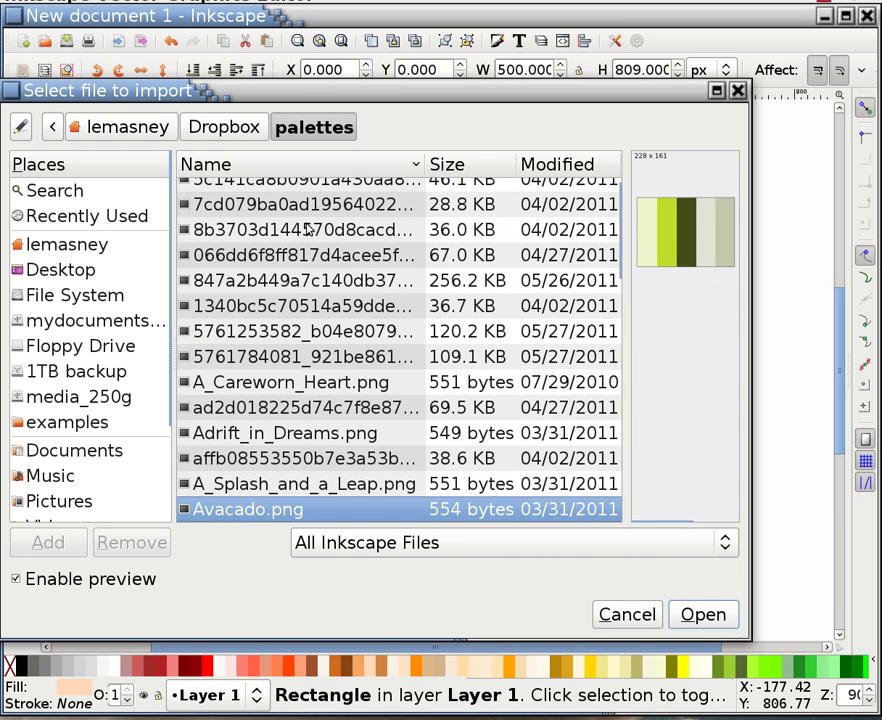
key(Up)
key(Down)
Step: Import Avacado.png as a linked image and place it to the right of the page
click(697, 614)
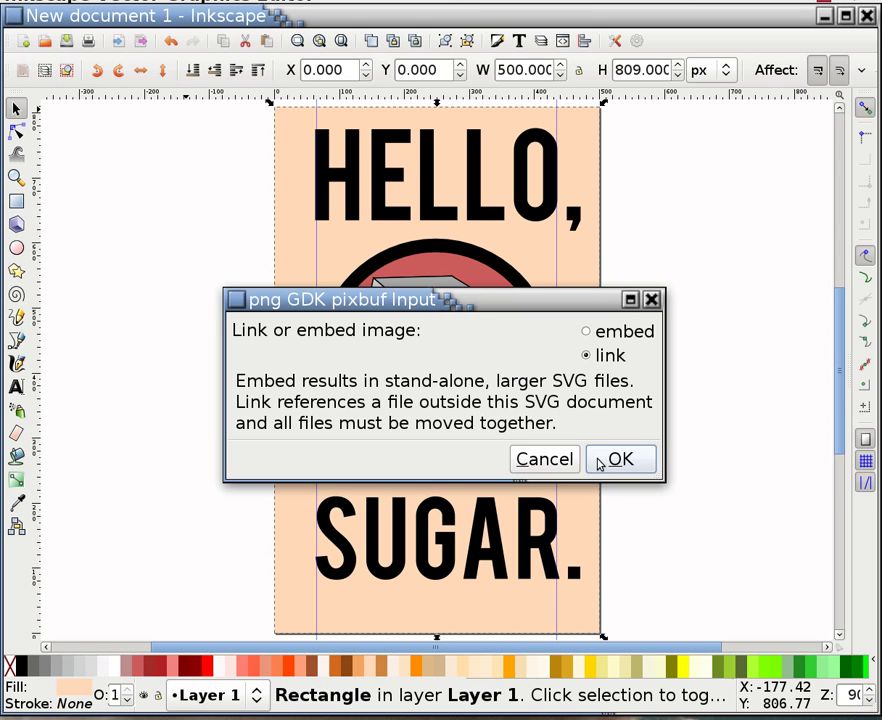
click(600, 462)
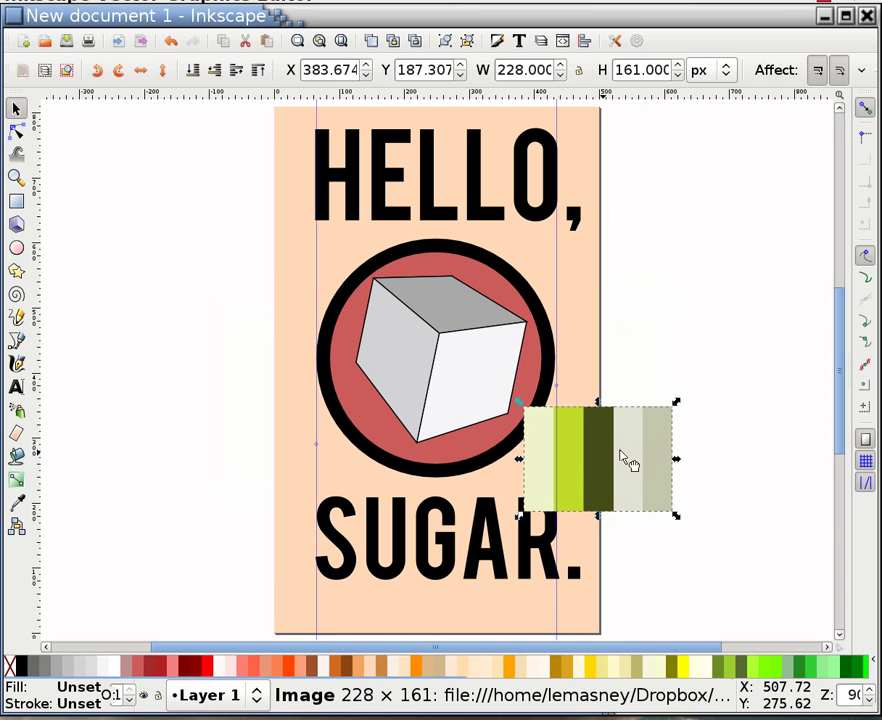
drag(650, 432, 718, 328)
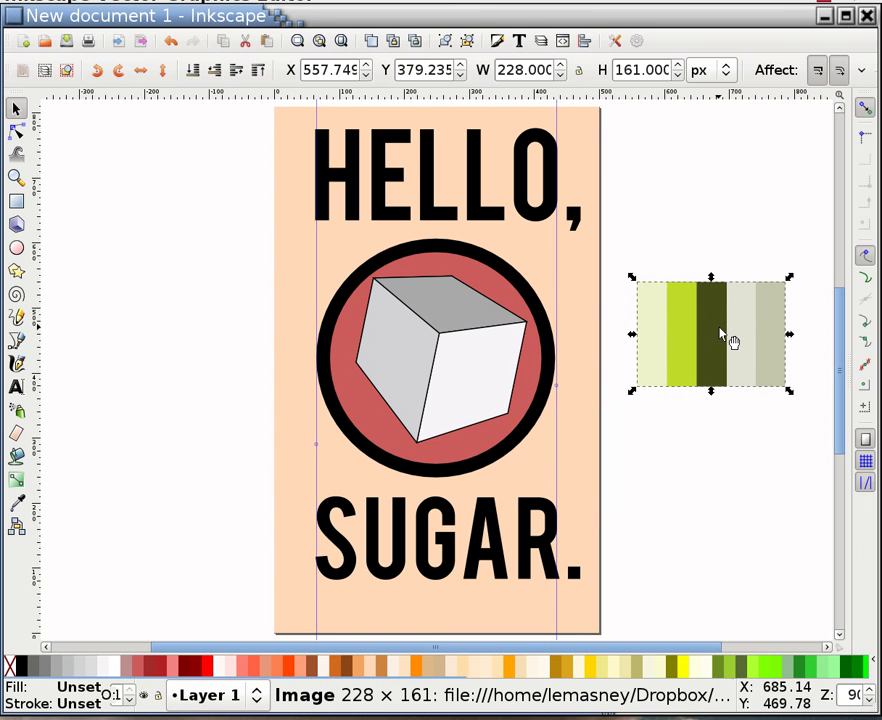
click(475, 449)
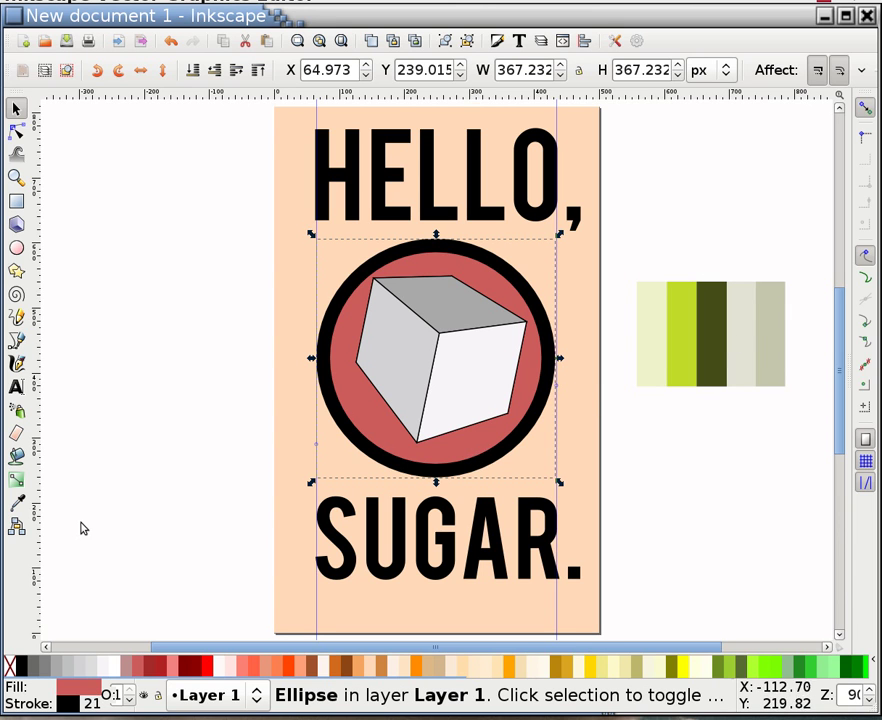
Step: Use the Dropper to fill the badge circle with the palette's bright green #c1db2c
click(19, 506)
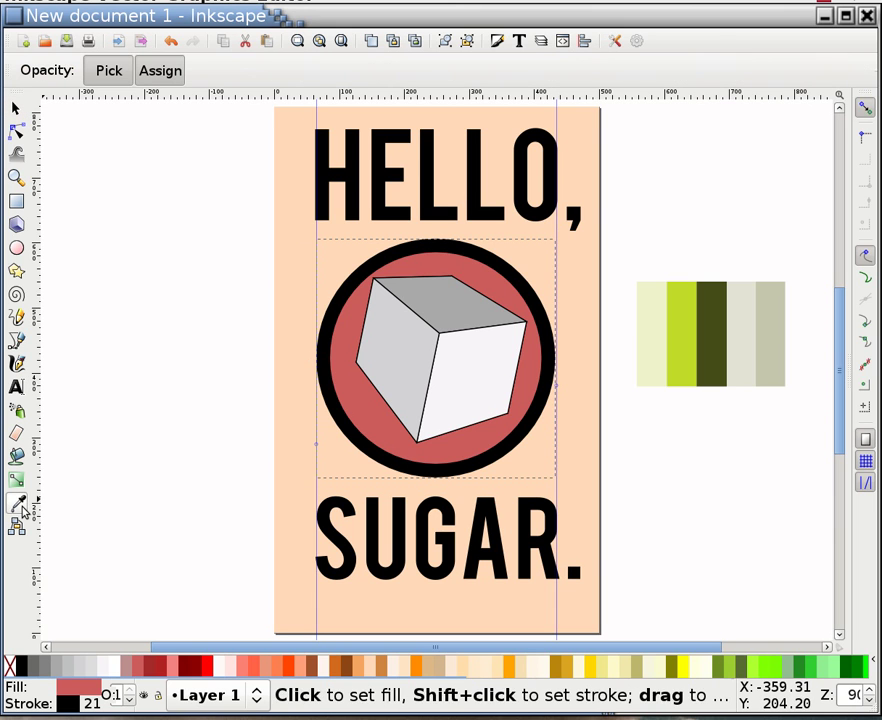
click(652, 366)
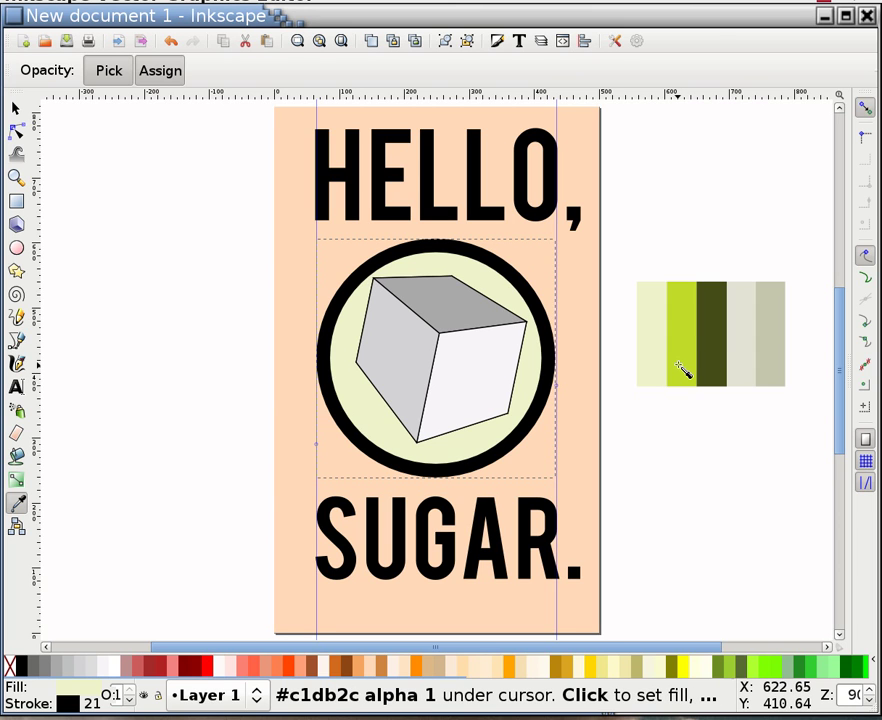
click(683, 370)
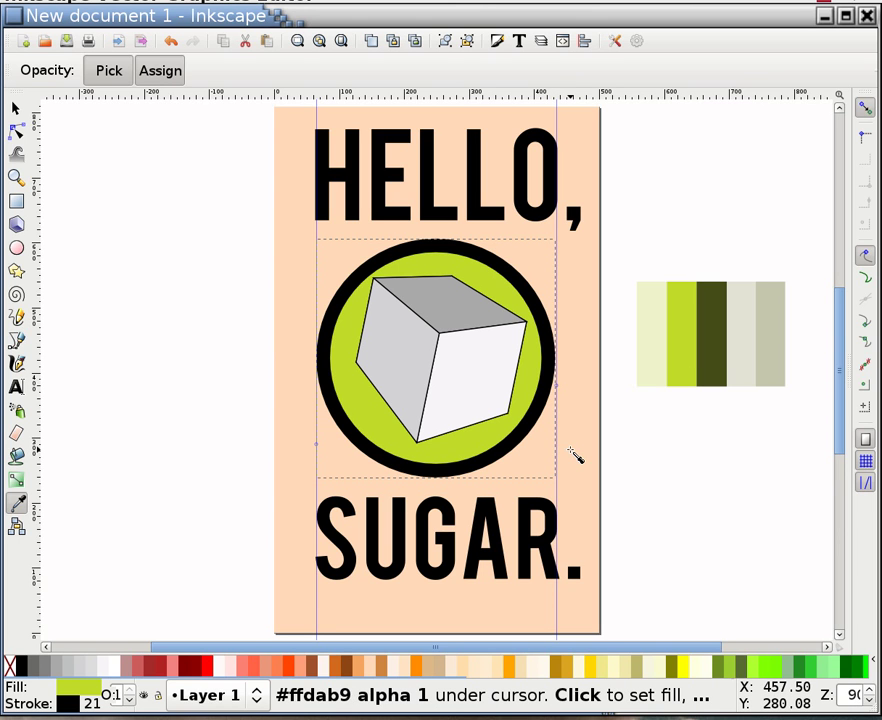
key(s)
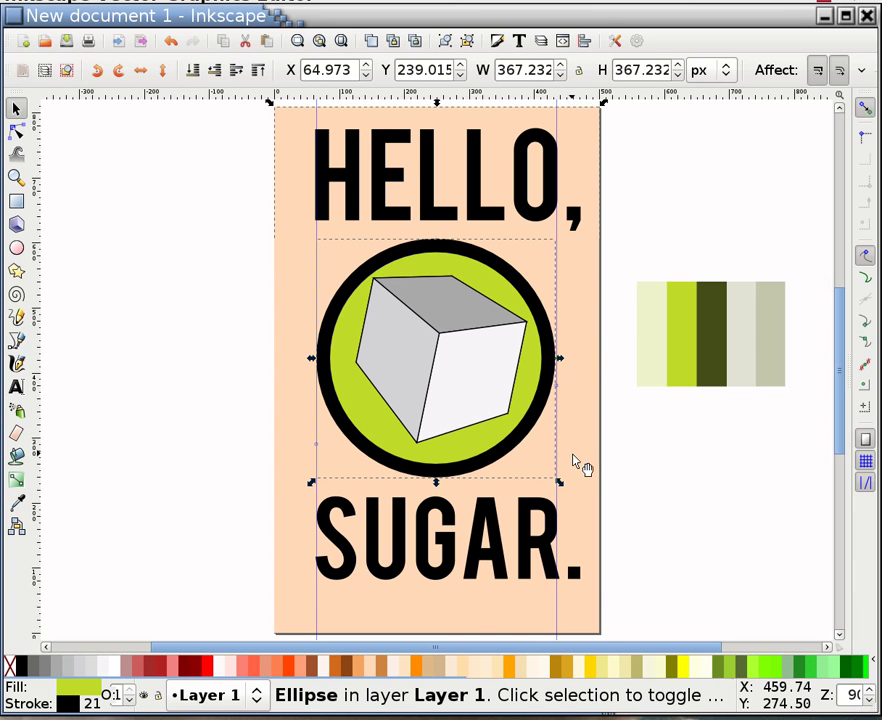
Step: Add a vertical linear gradient down the background rectangle
click(573, 458)
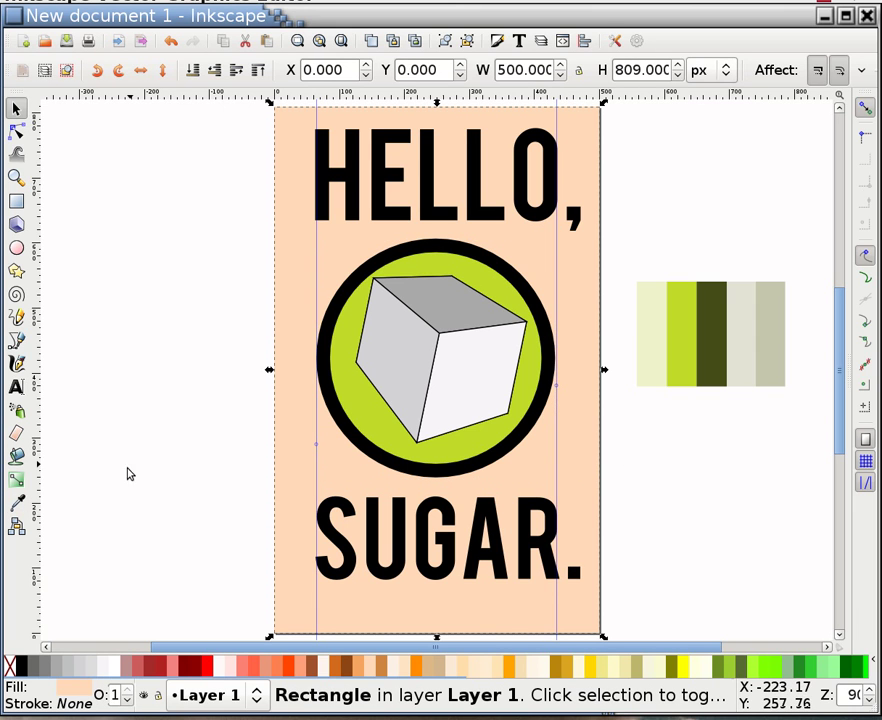
click(18, 483)
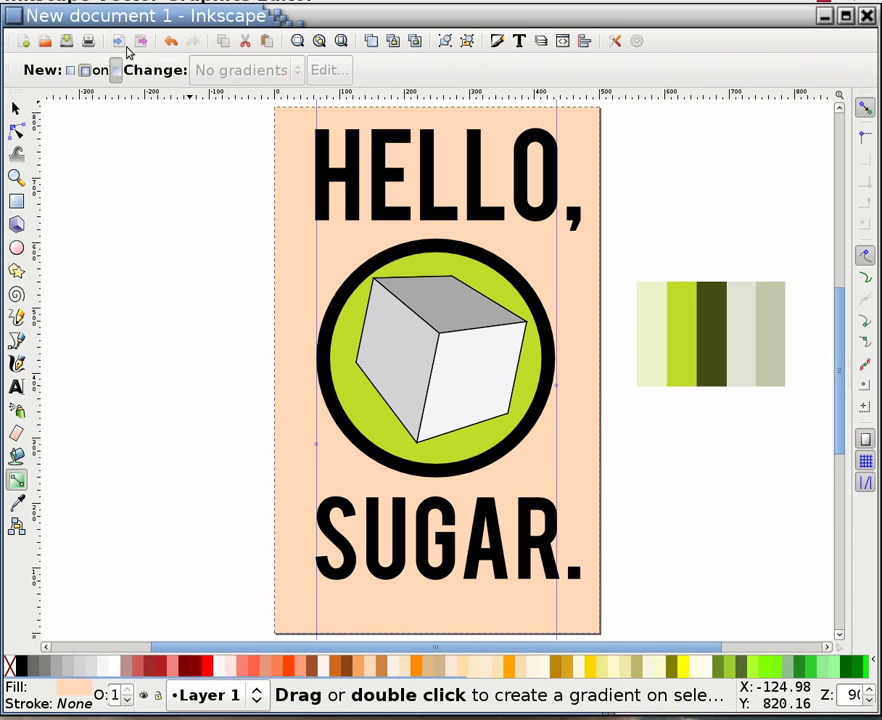
click(71, 72)
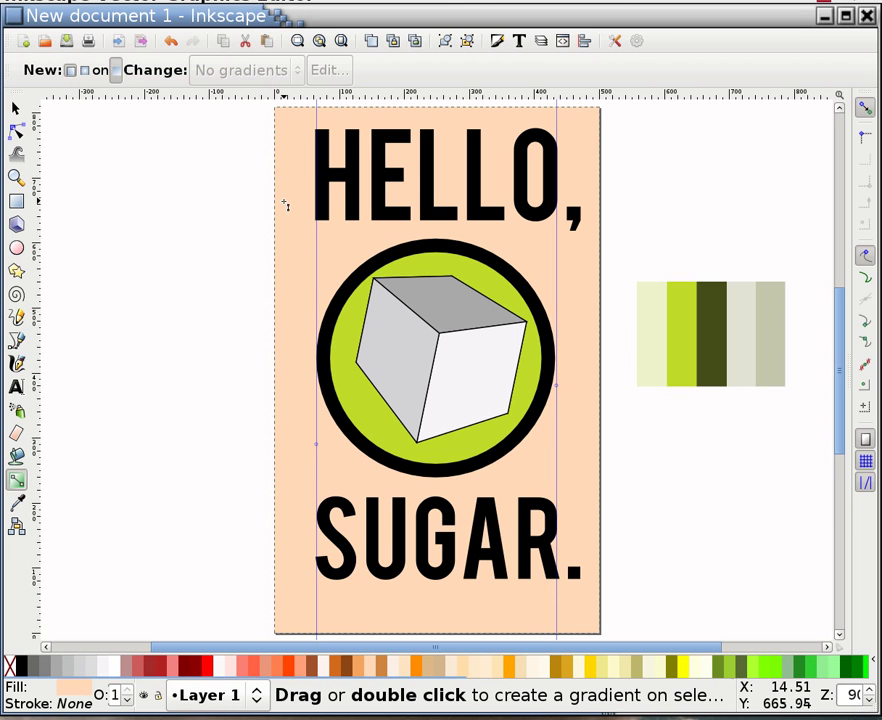
drag(300, 285, 301, 500)
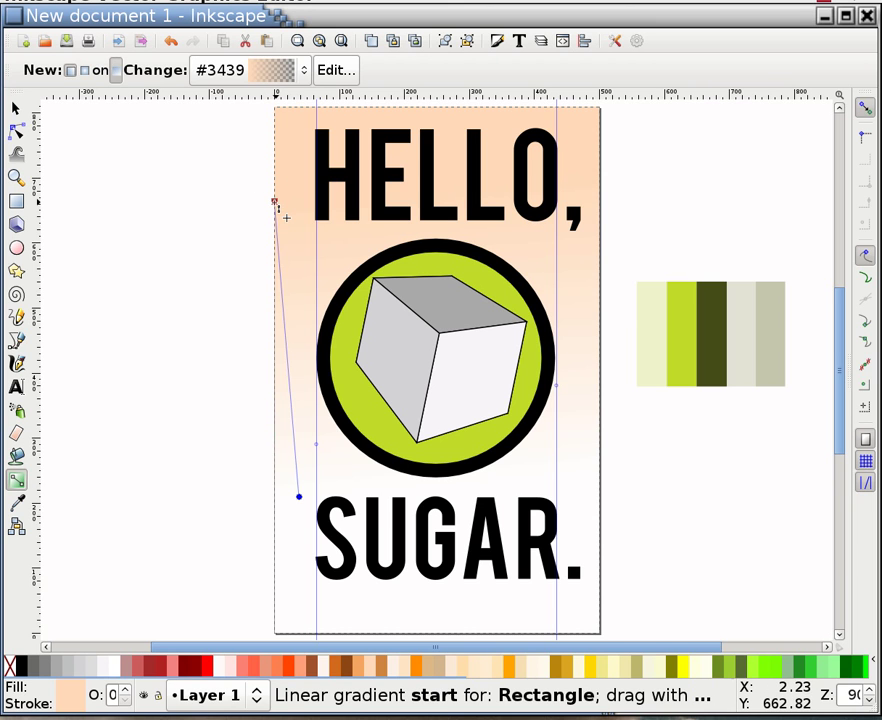
Step: Set the gradient's top stop to pale green #ecf2c9 and bottom stop to #e1e3d3
click(275, 203)
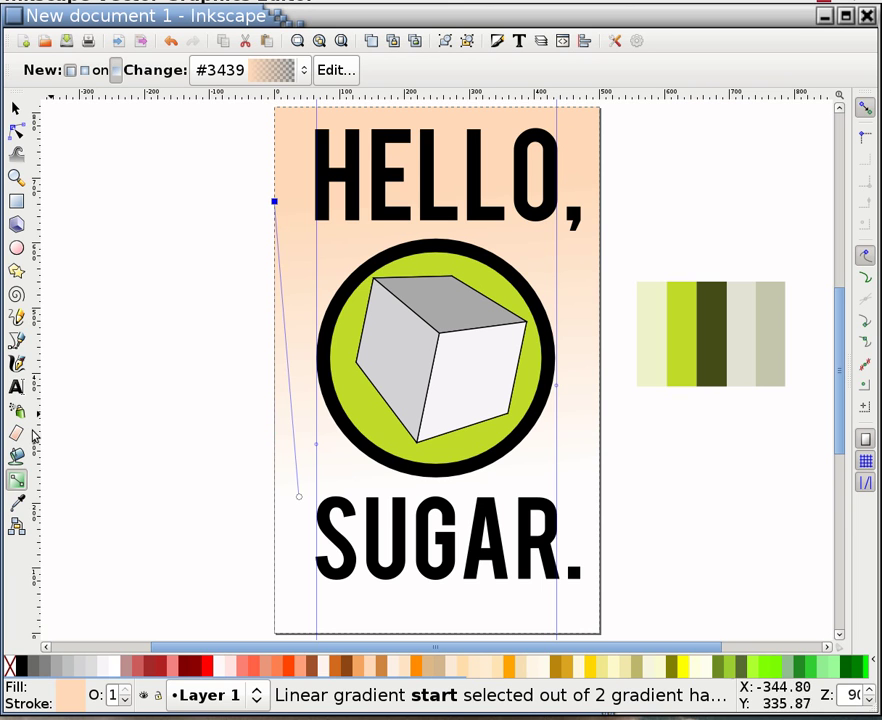
key(d)
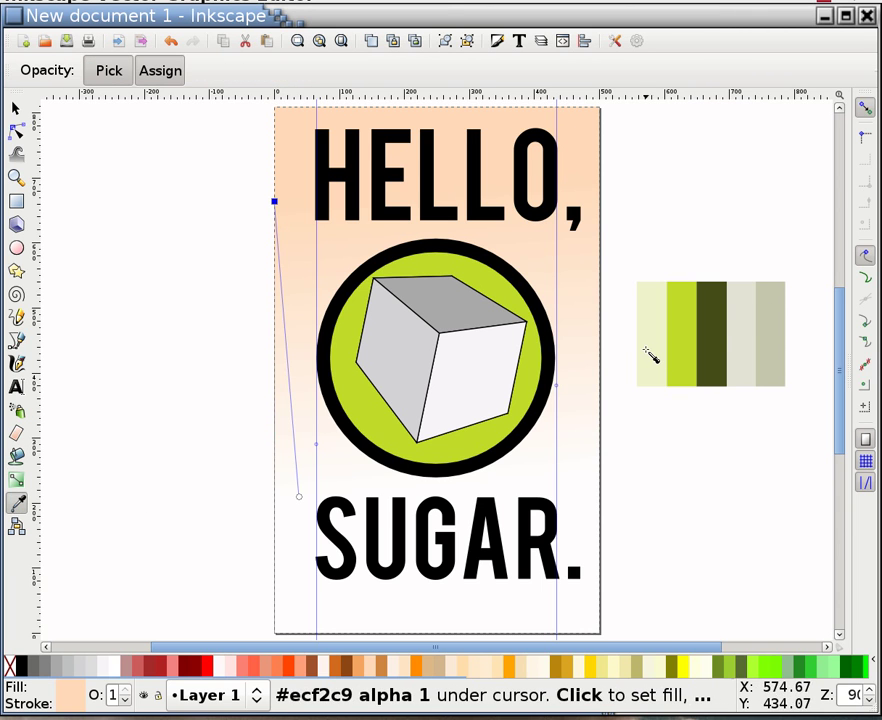
click(646, 352)
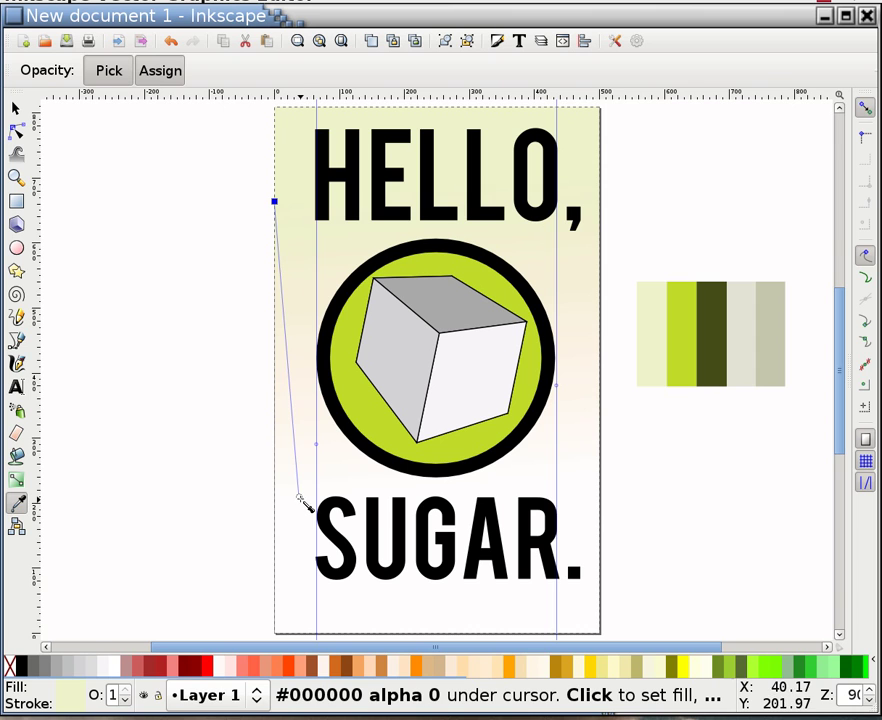
click(299, 497)
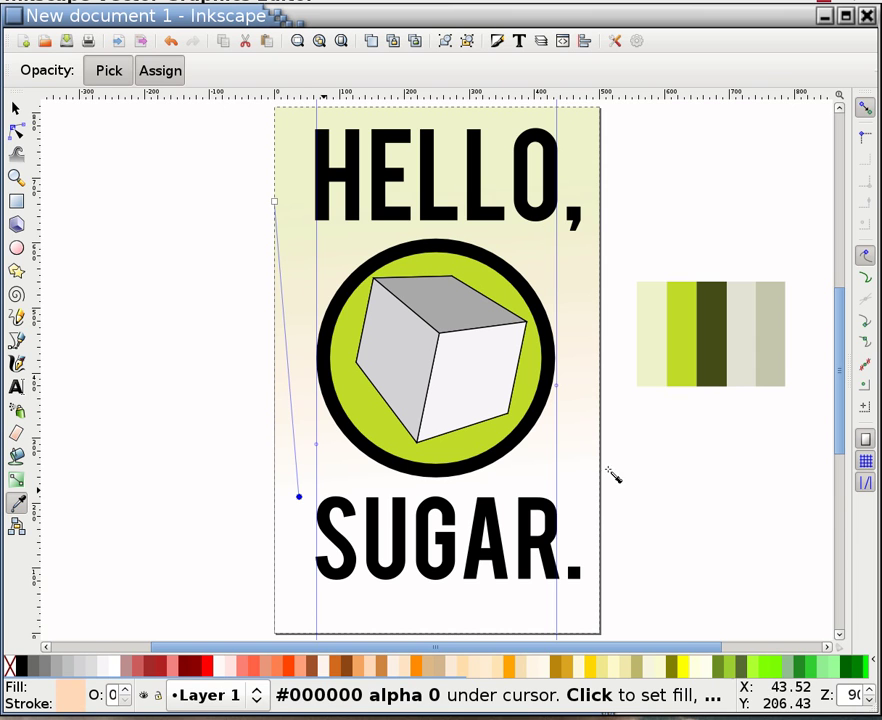
click(769, 368)
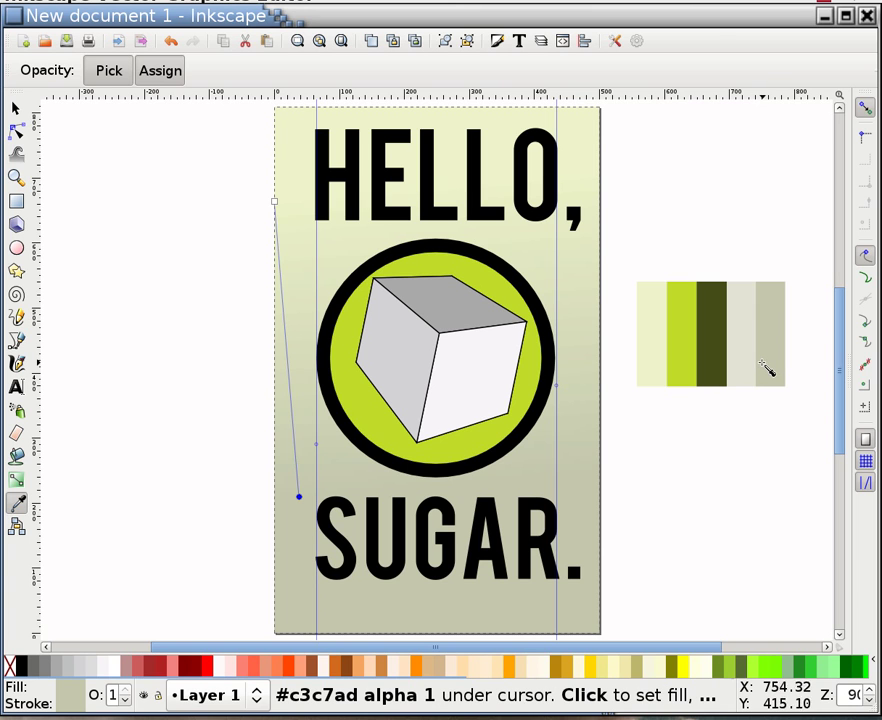
click(747, 359)
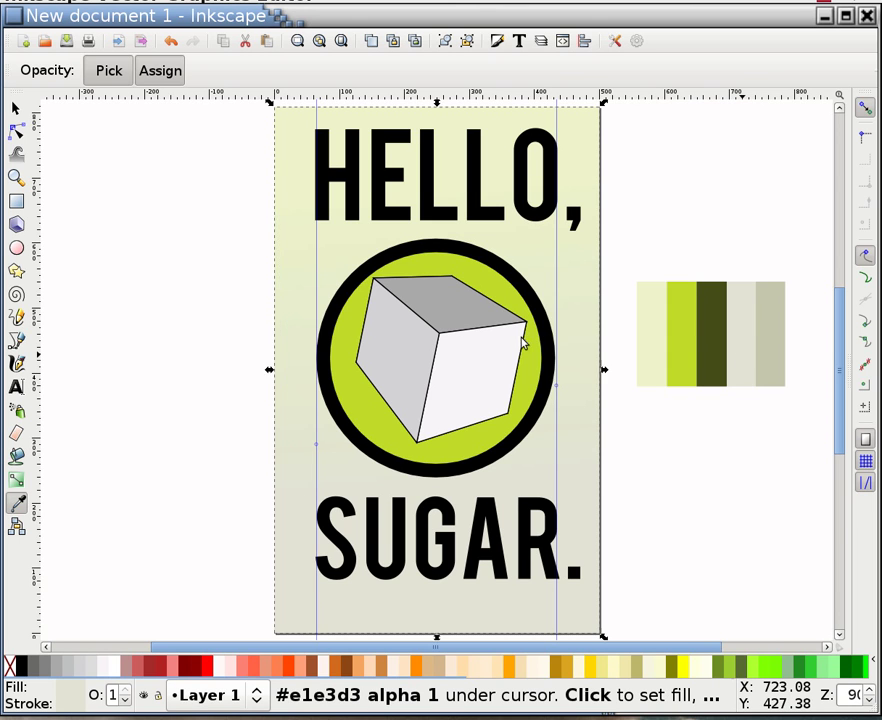
Step: Colour the cube's left face grey-green #c3c7ad from the palette
key(s)
click(444, 293)
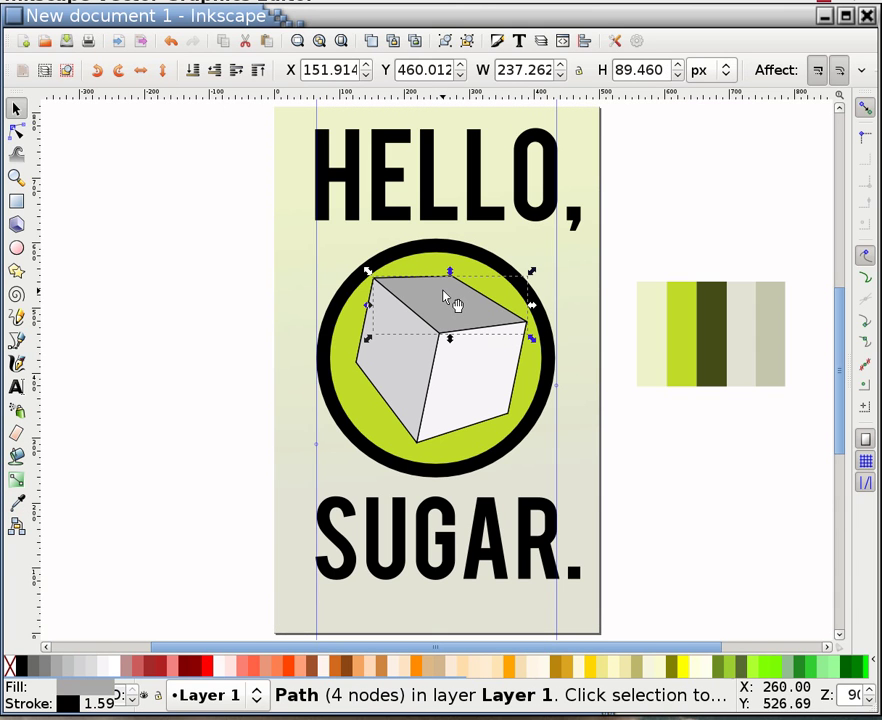
click(410, 360)
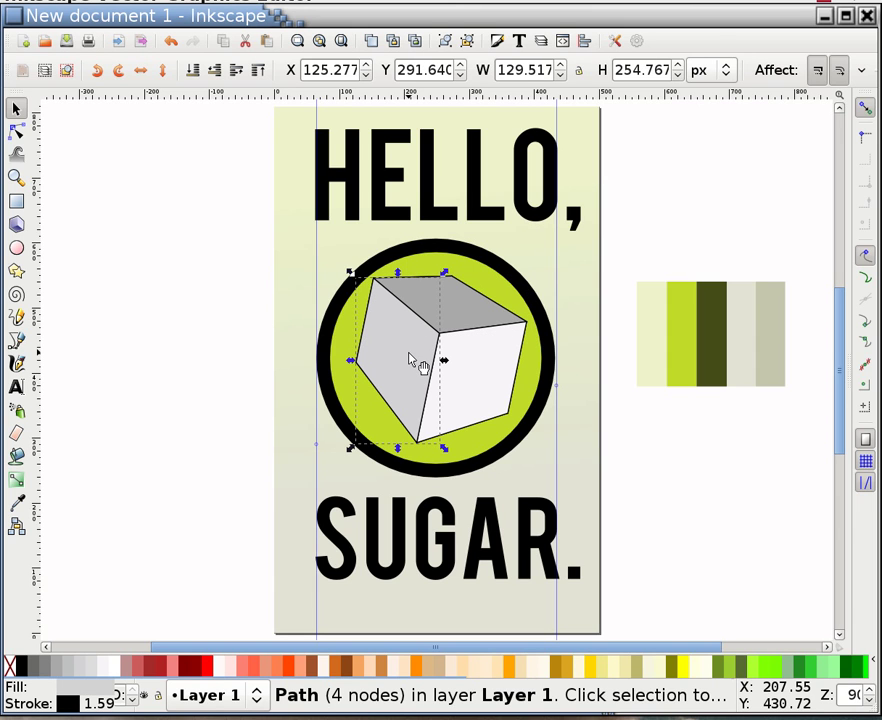
key(d)
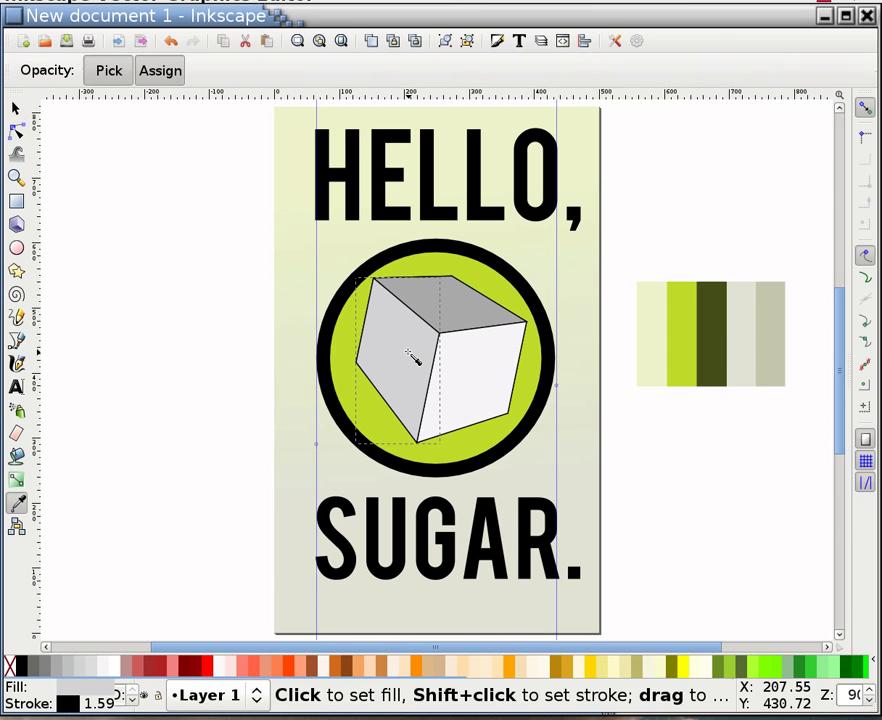
click(773, 354)
Step: Try palette colours on the cube's right face, then return it to white
key(s)
click(477, 387)
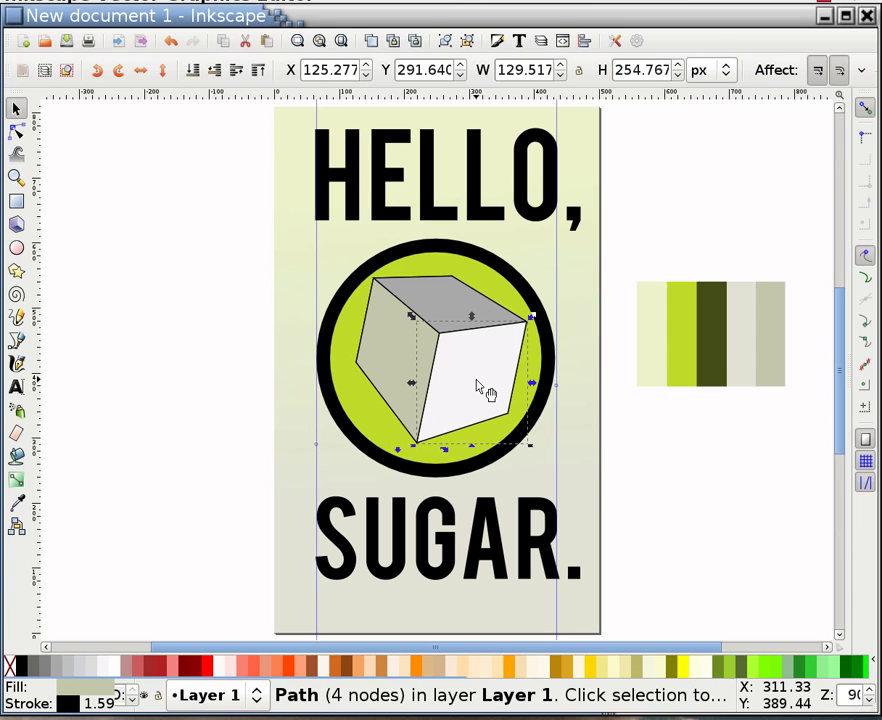
key(d)
click(744, 342)
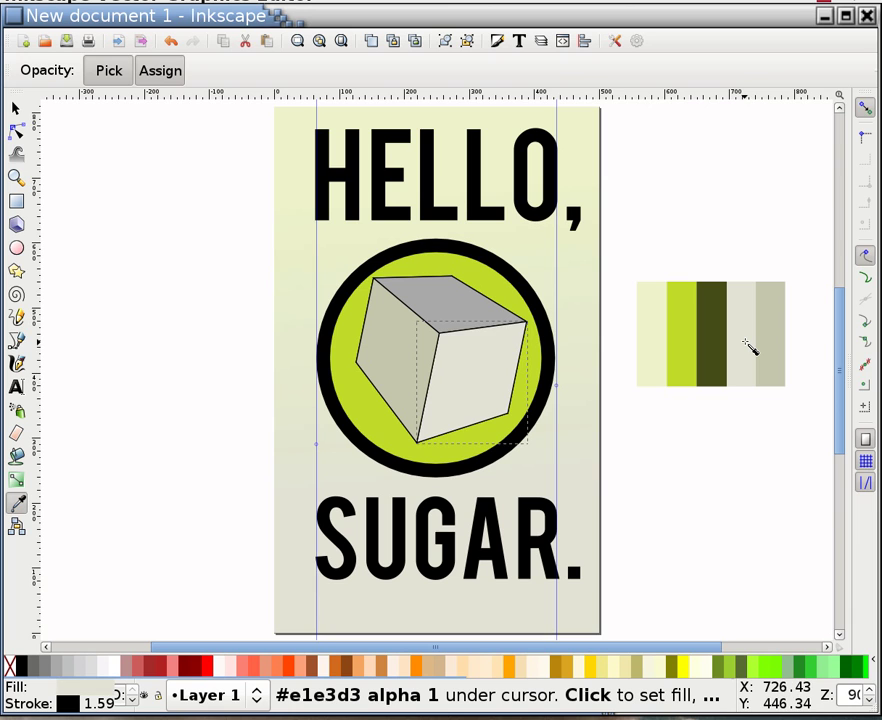
click(647, 346)
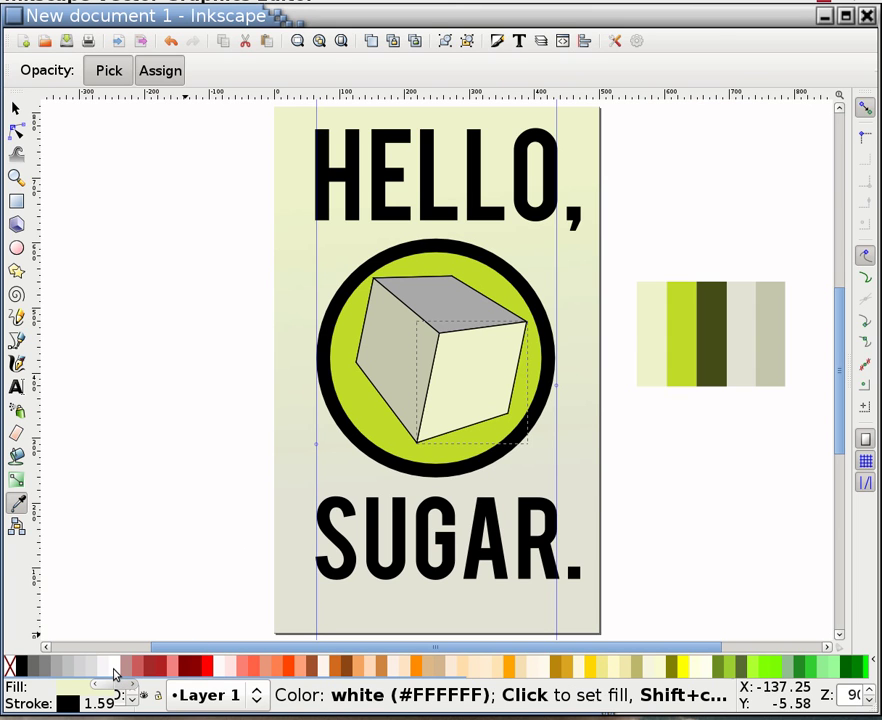
click(114, 668)
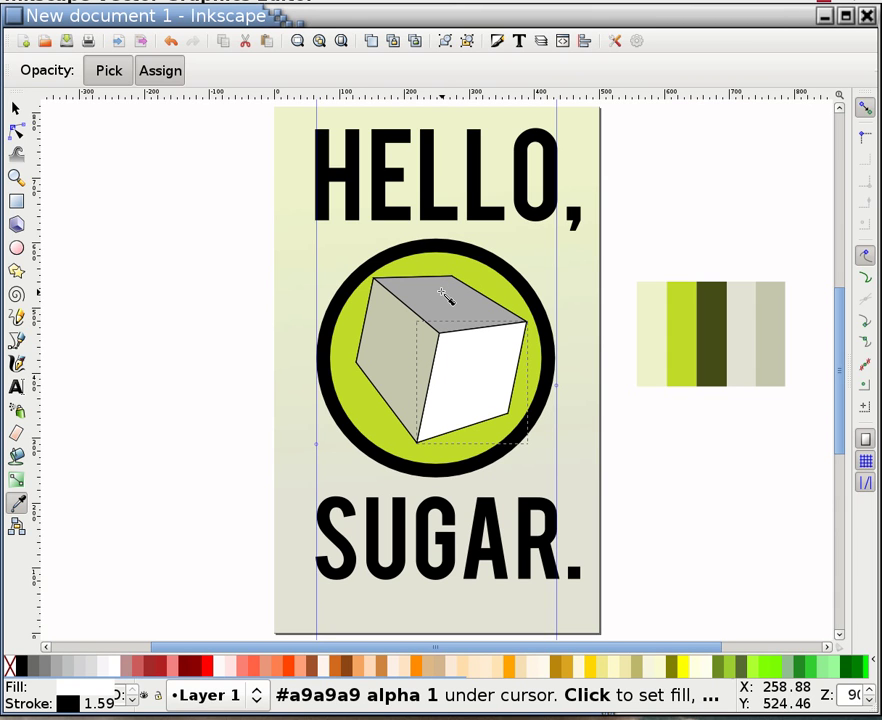
key(space)
Step: Fill the HELLO, and SUGAR. text with dark olive #444d16 from the palette
click(432, 210)
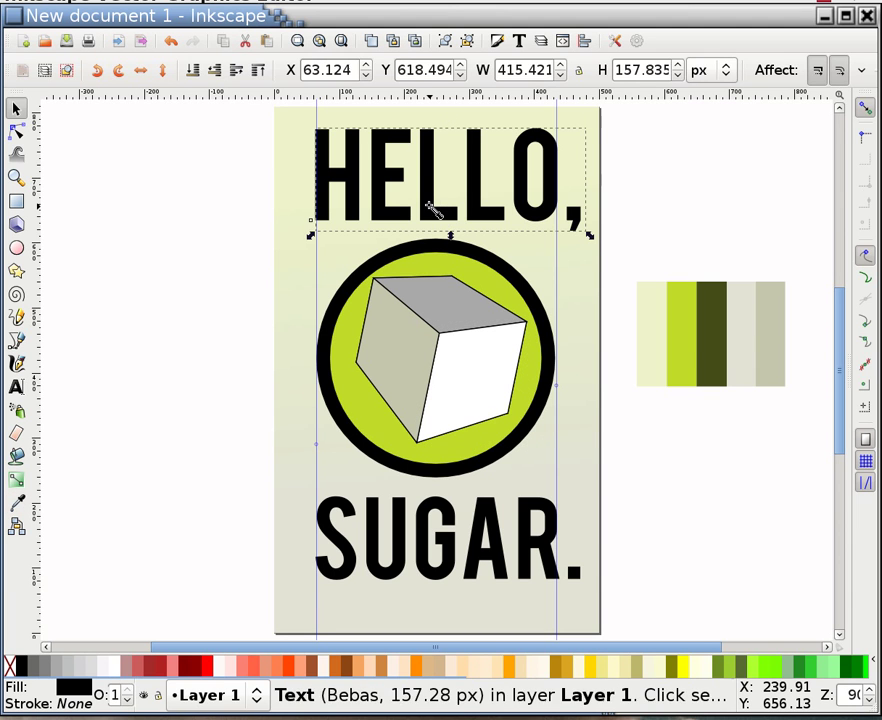
key(d)
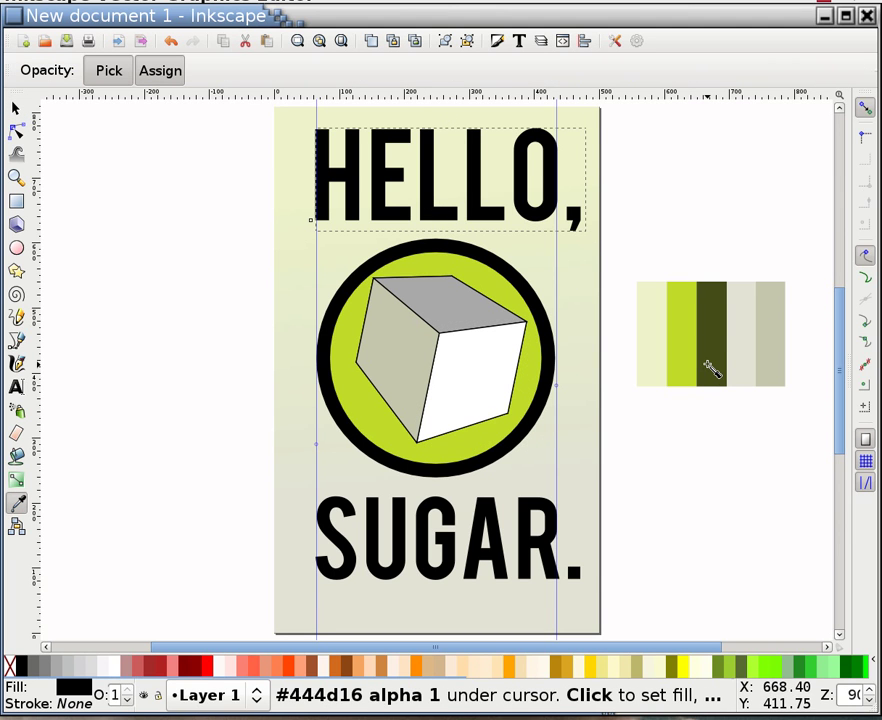
click(709, 369)
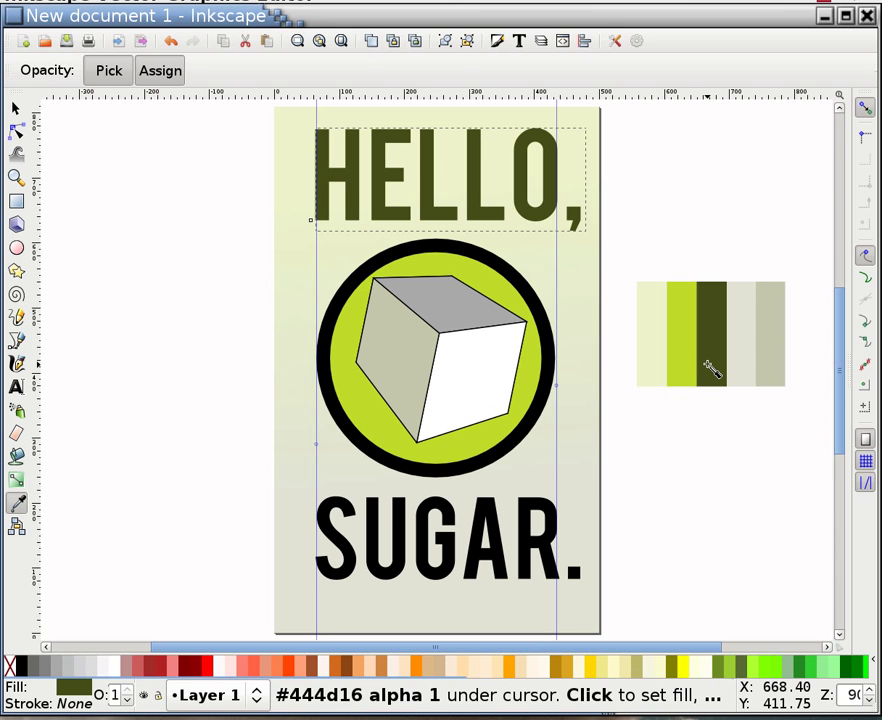
key(s)
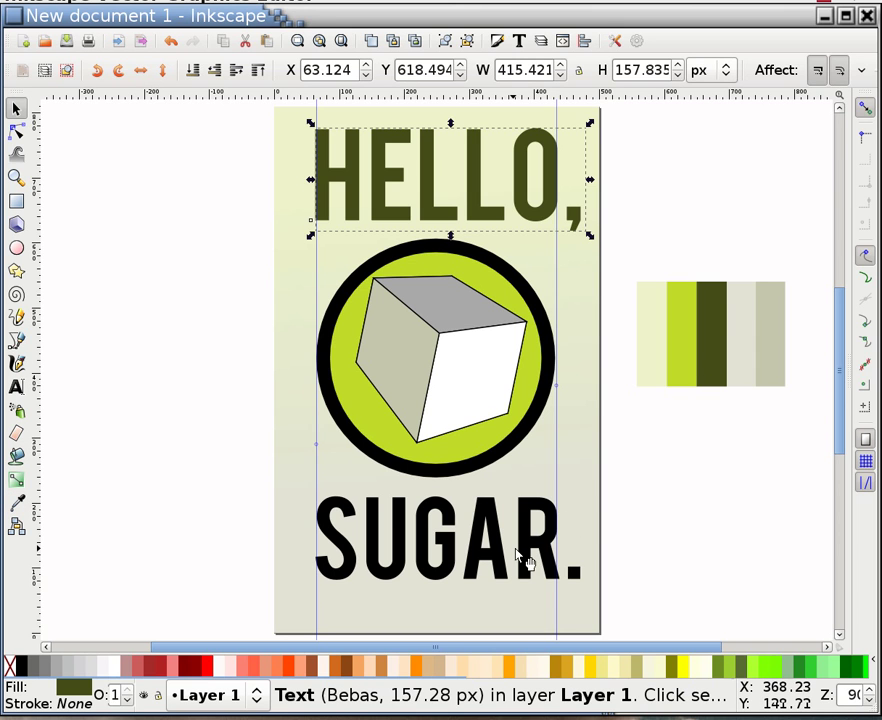
click(527, 560)
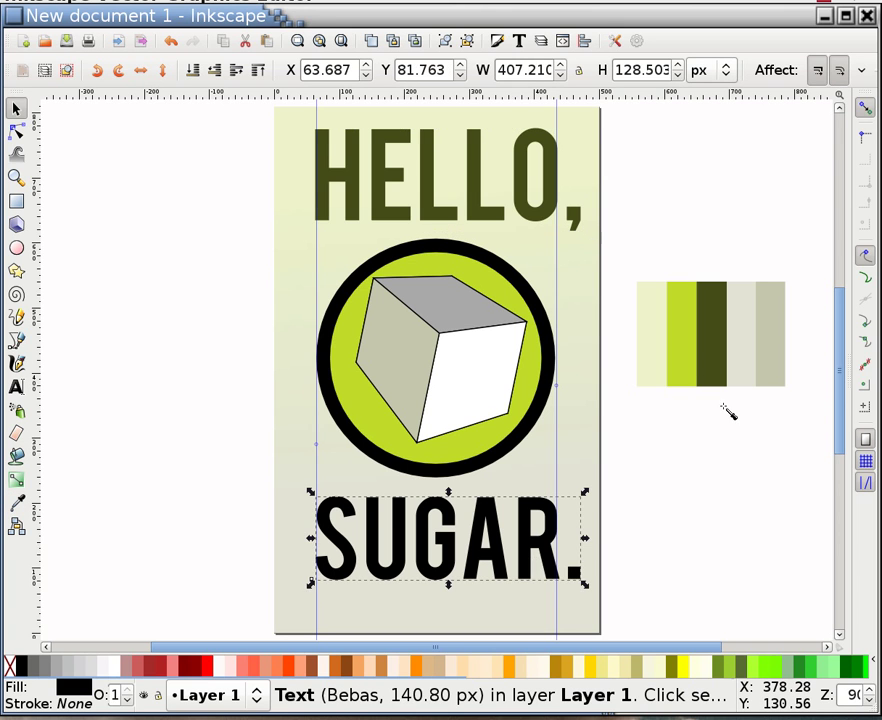
key(d)
click(710, 310)
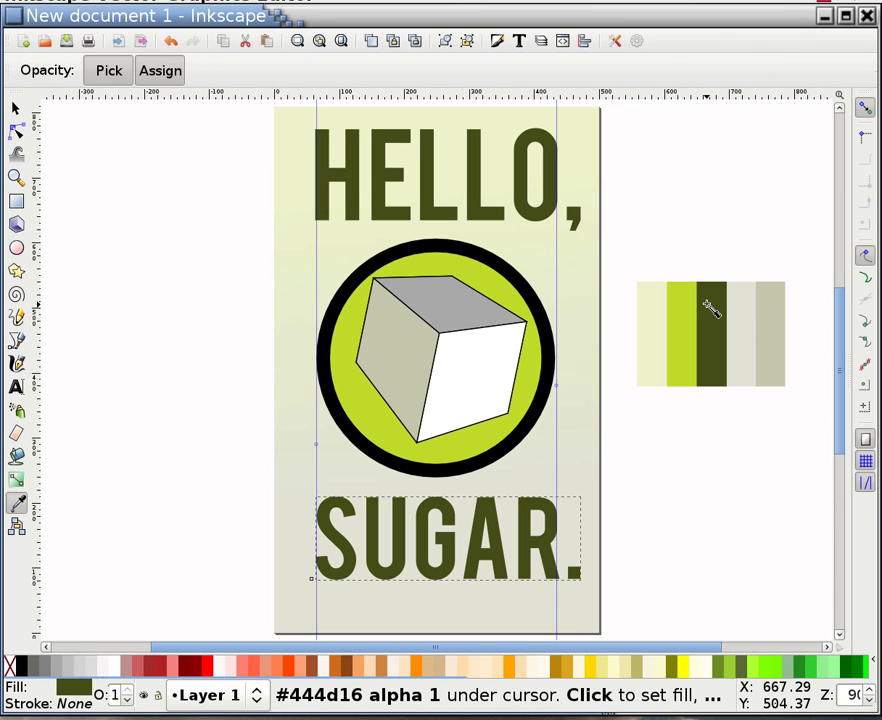
Step: Make the badge circle's outline dark olive #444d16
key(s)
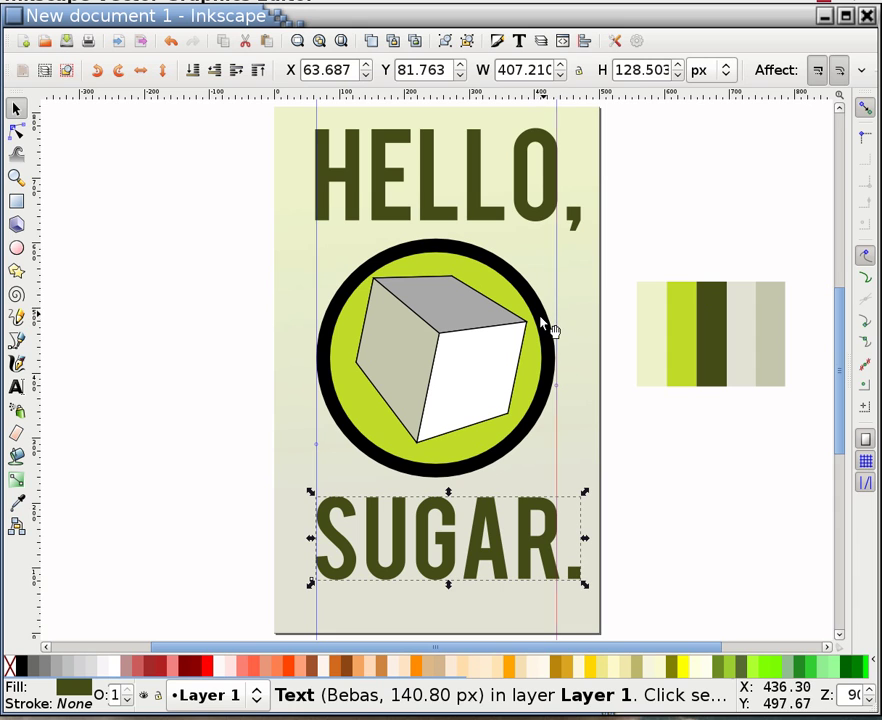
click(543, 325)
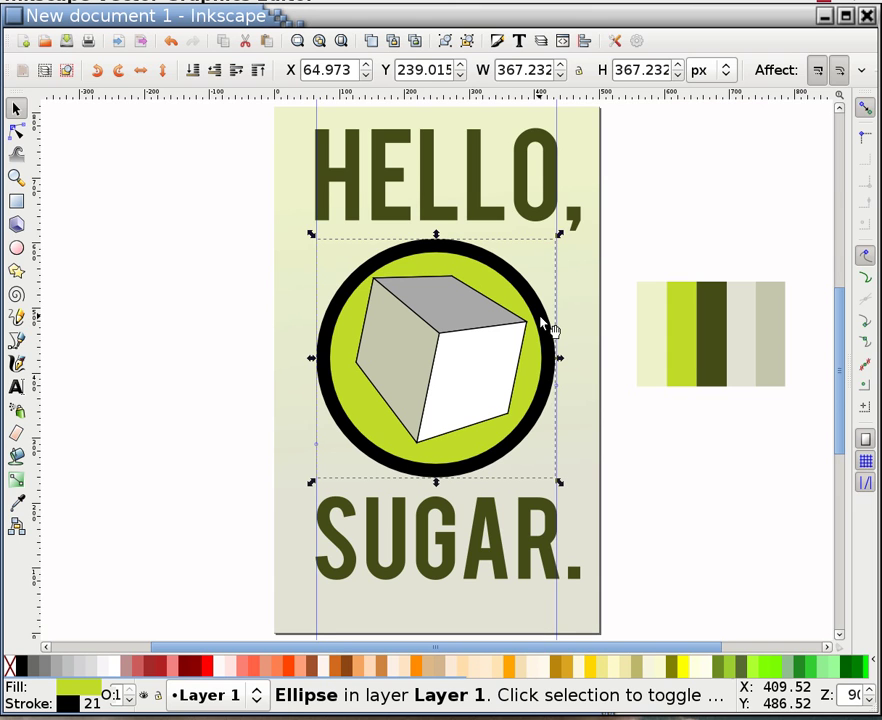
key(d)
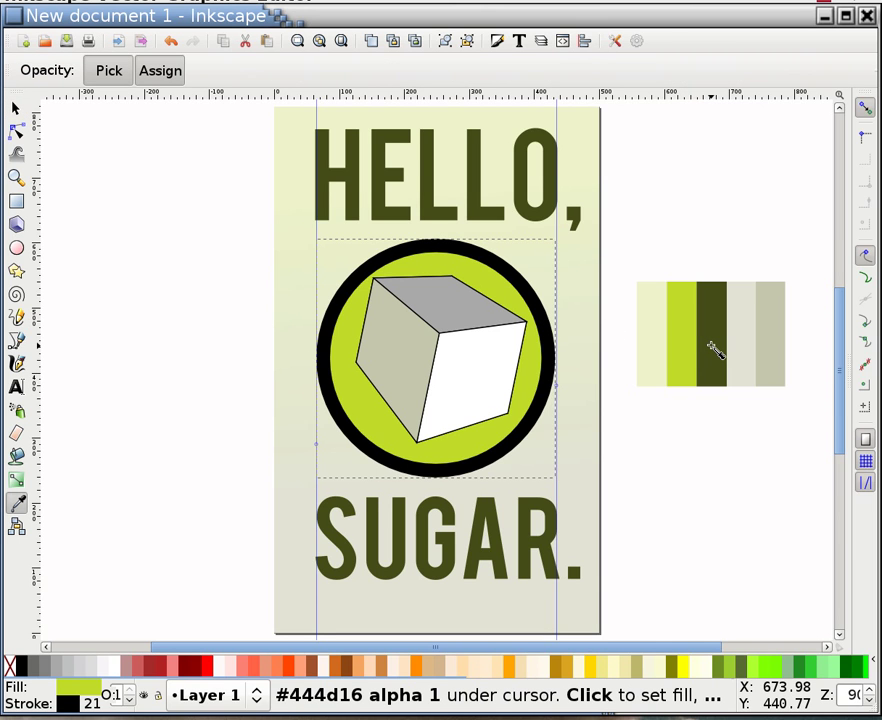
shift+click(713, 348)
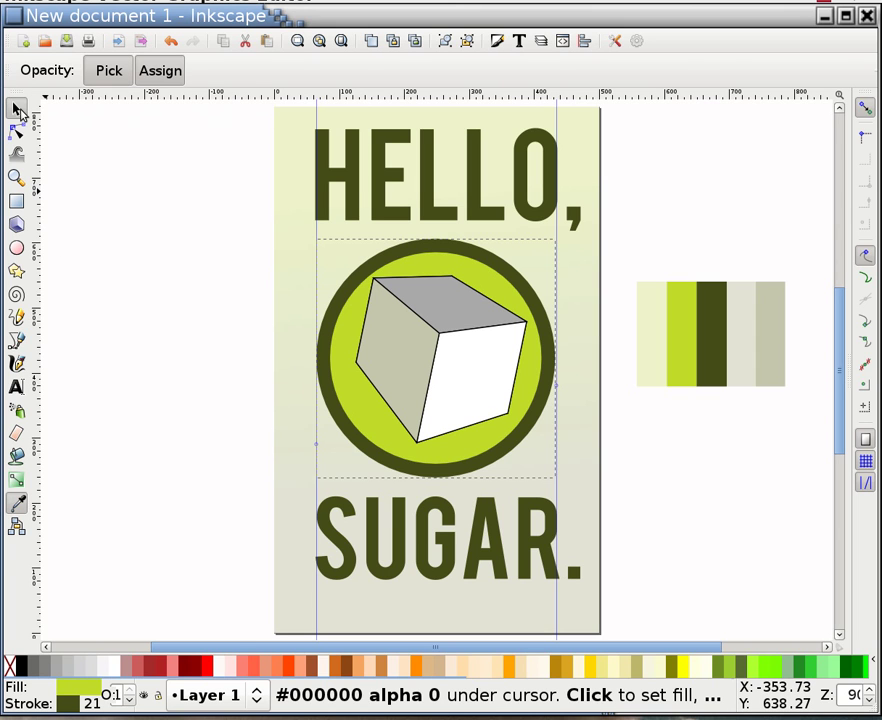
click(15, 107)
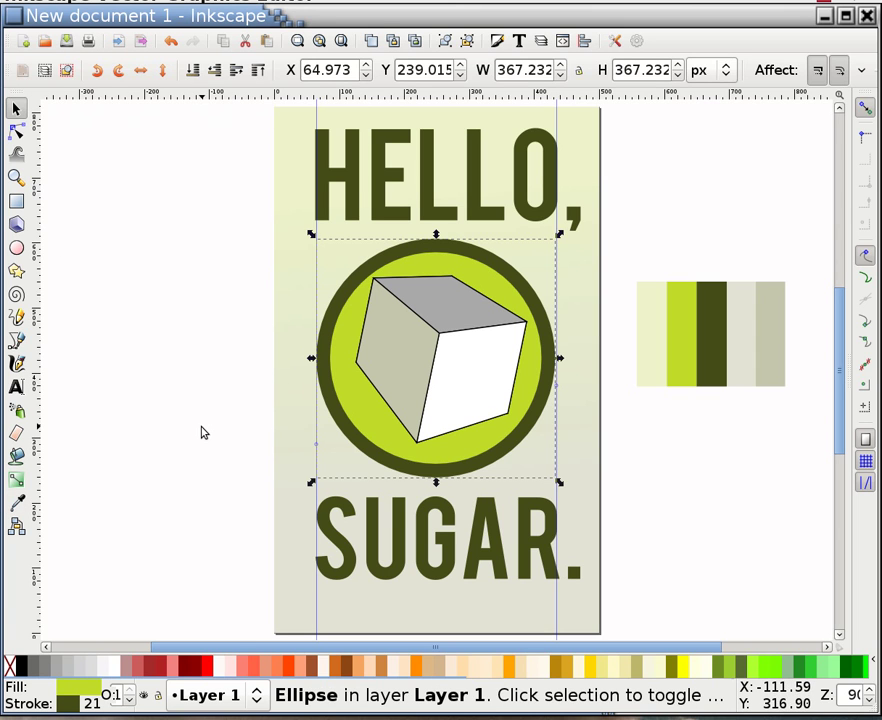